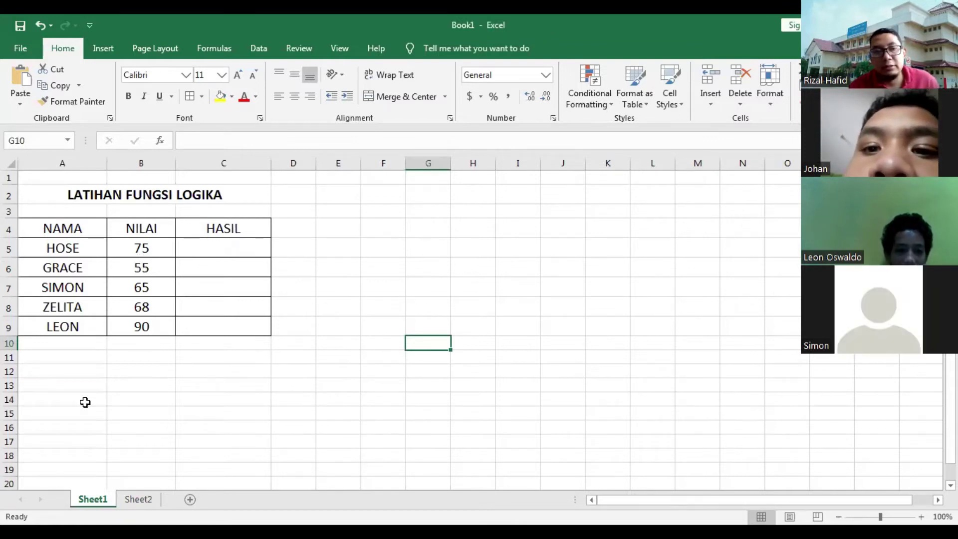
Enter the statement "Pernyataan jika nilai lebih dari 60 naik kelas" in cell A12 below the table
left_click(67, 377)
type("P")
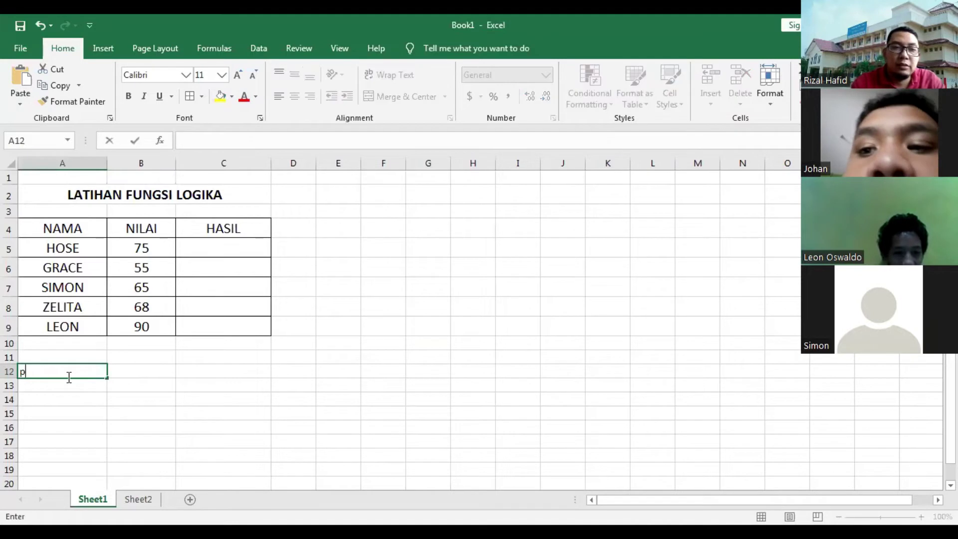
type("er")
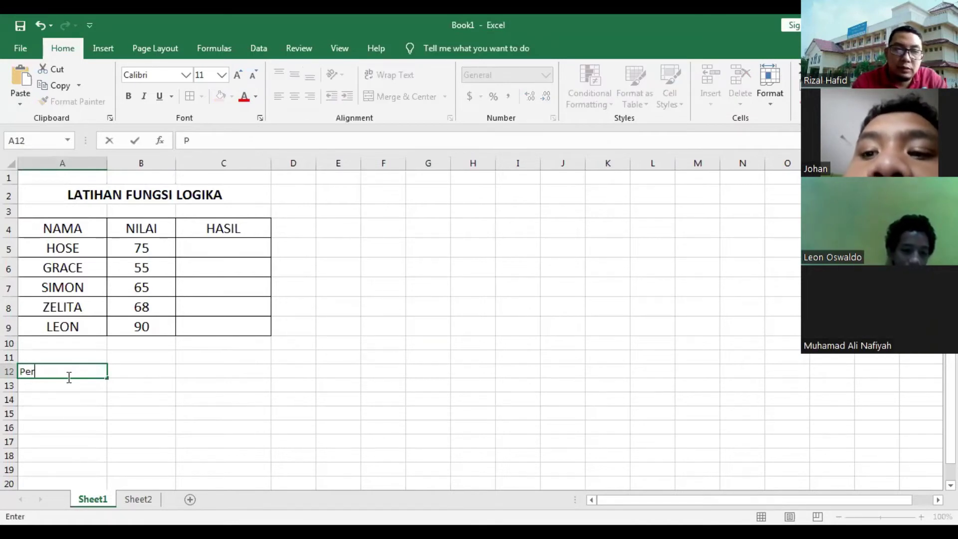
type("nyataa")
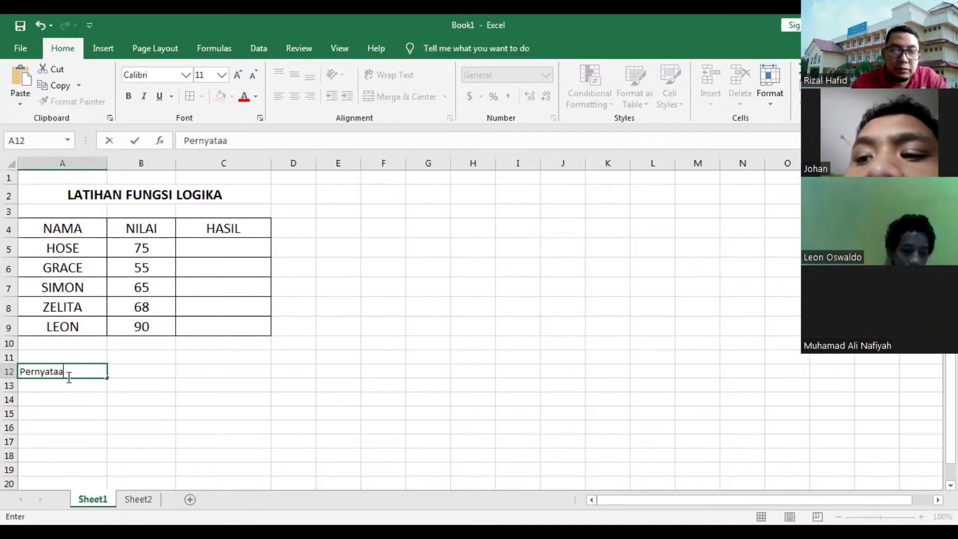
type("n jika nilai l")
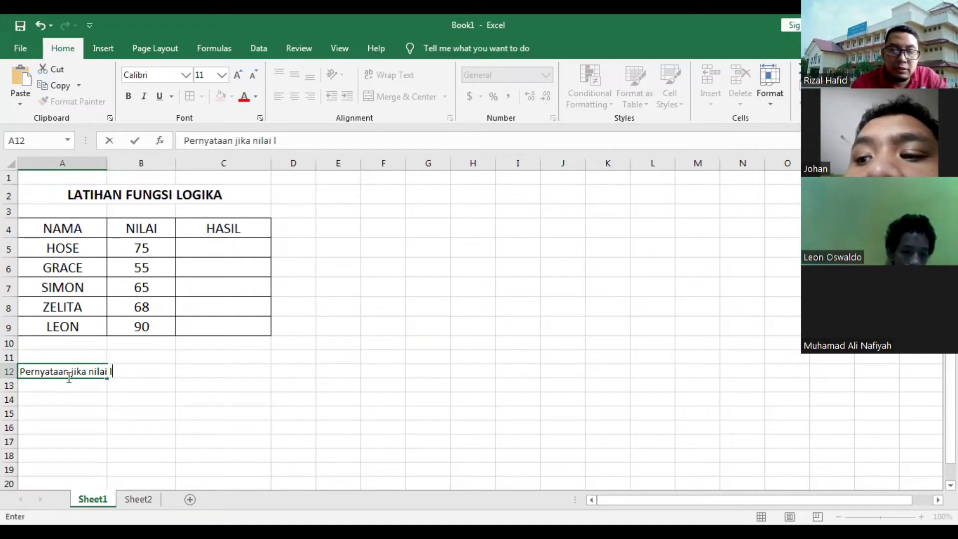
type("ebih dari 60 nai")
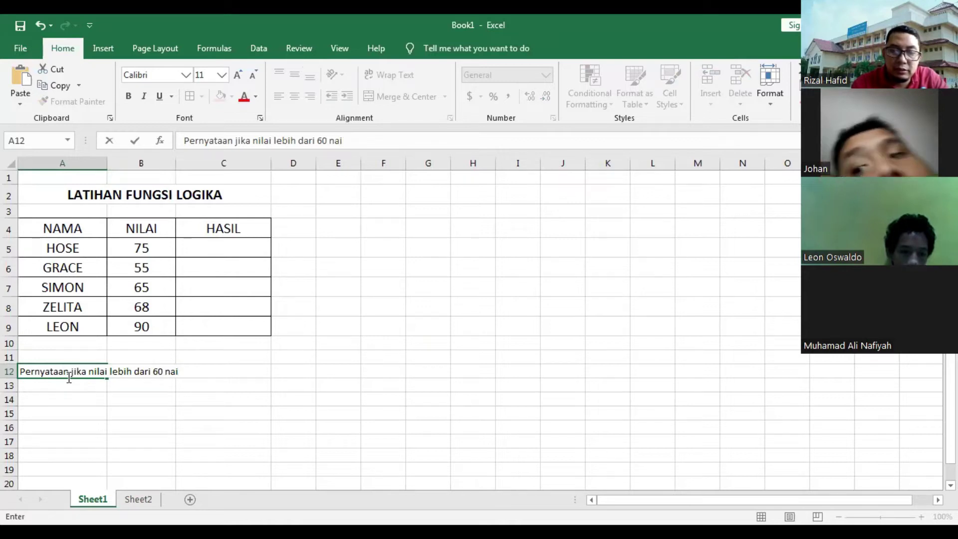
type("lk ke")
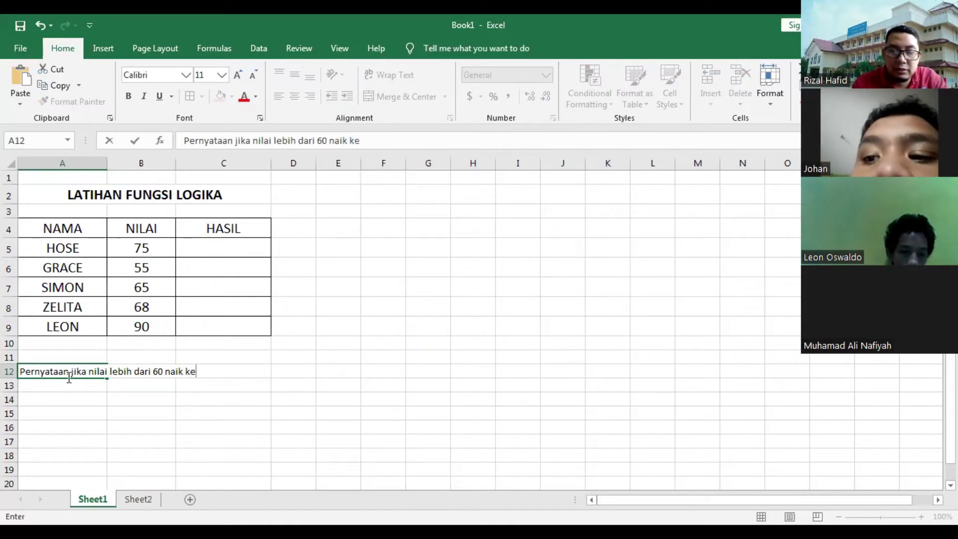
type("las")
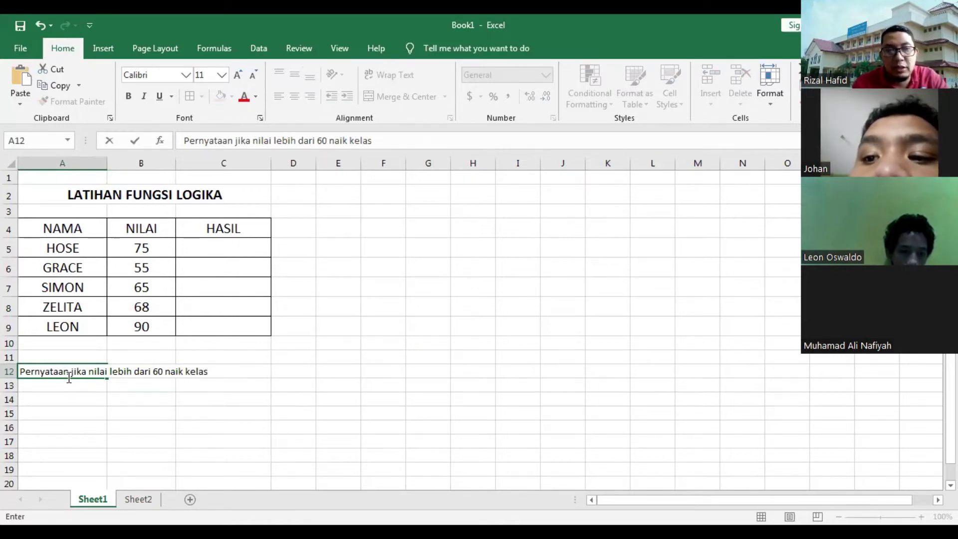
left_click(187, 432)
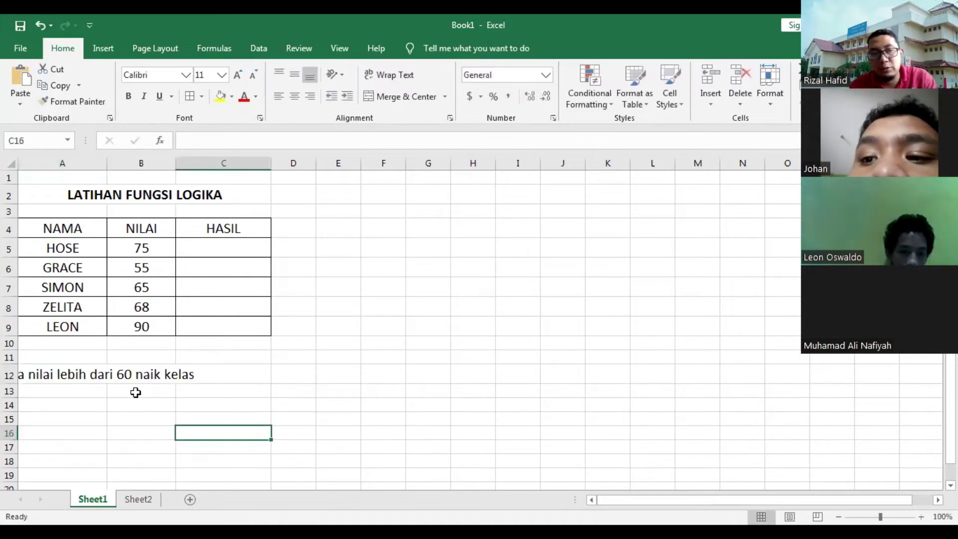
Merge cells A12 to F12 so the statement fits across one wide cell
left_click(122, 376)
left_click_drag(36, 376, 374, 381)
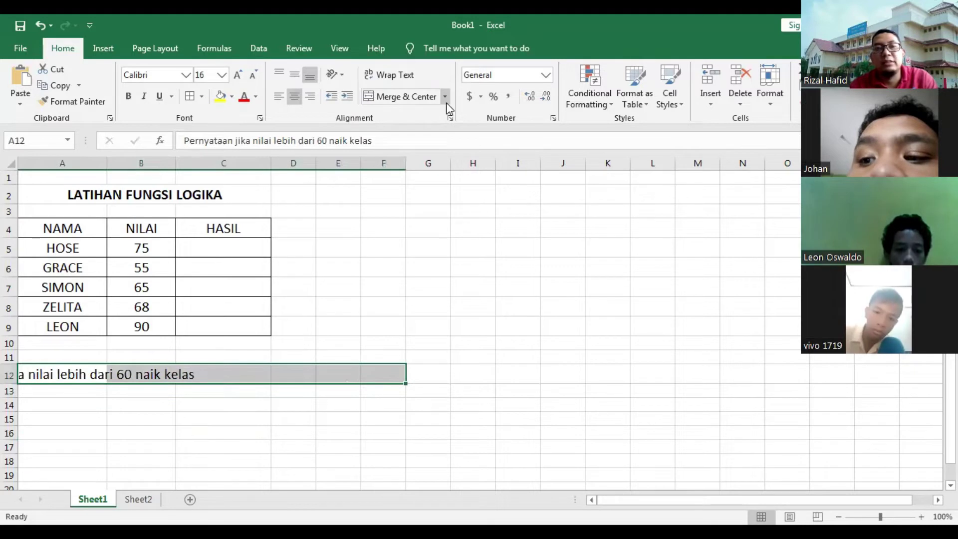
left_click(444, 97)
left_click(427, 150)
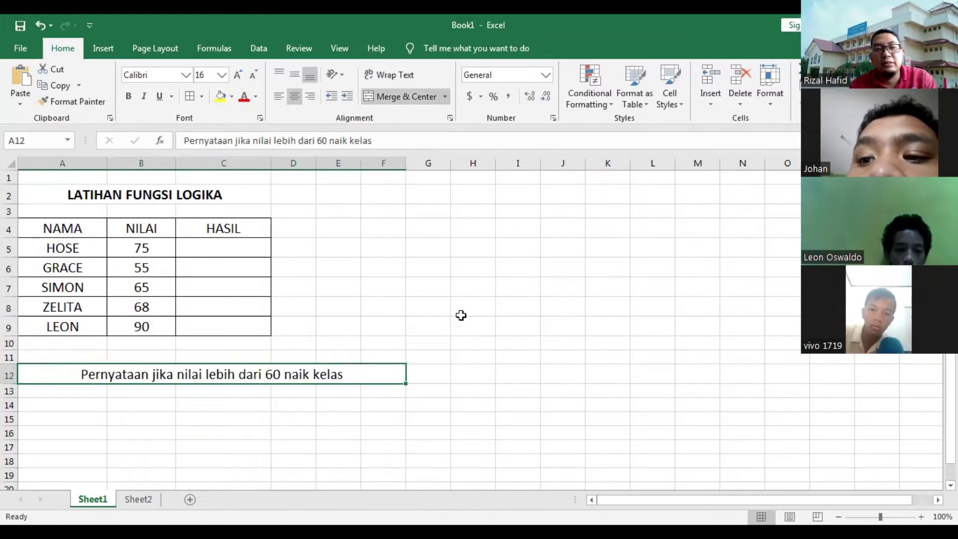
left_click(461, 315)
Widen column C, the HASIL column, slightly
left_click(230, 292)
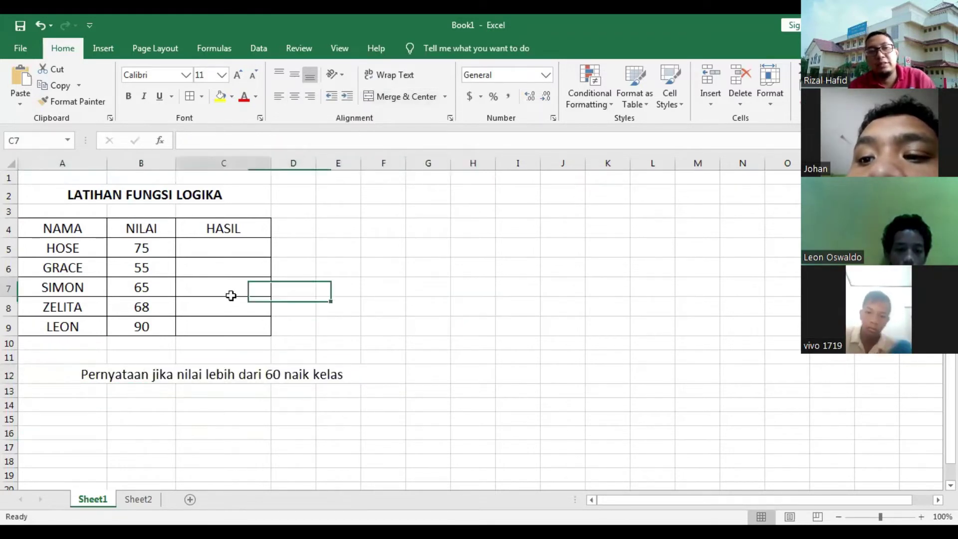
left_click_drag(271, 163, 290, 163)
left_click(219, 247)
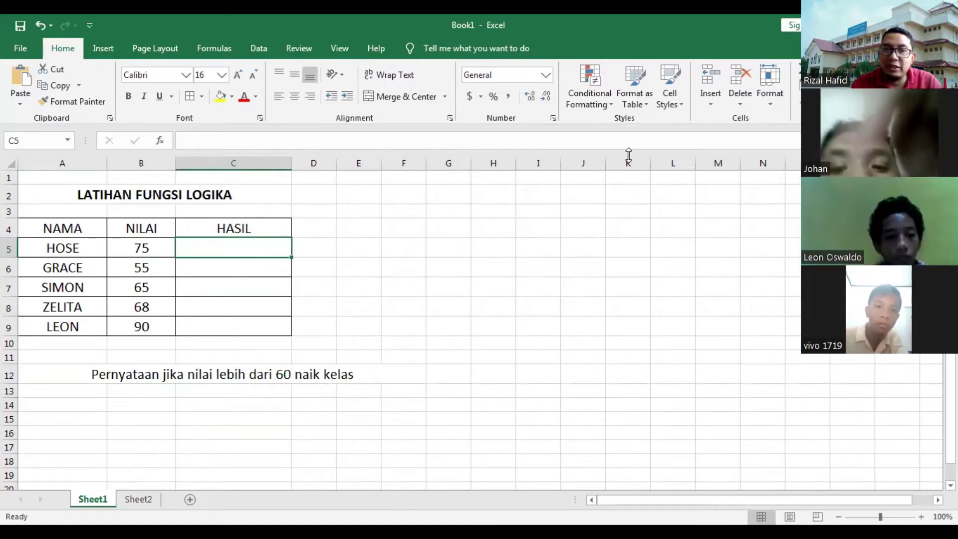
left_click(241, 299)
left_click(221, 249)
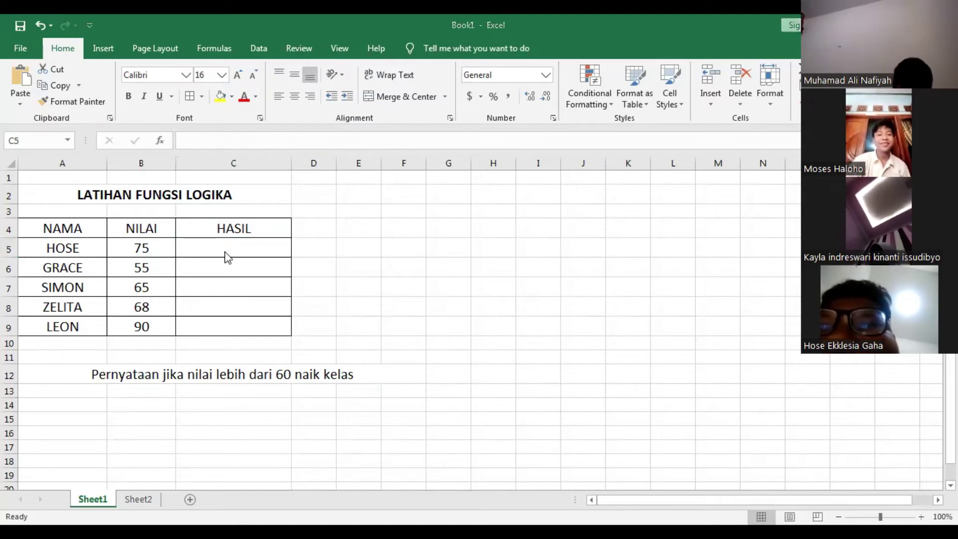
Start an IF formula in cell C5 with the logical test B5>60
left_click(210, 249)
type("=i")
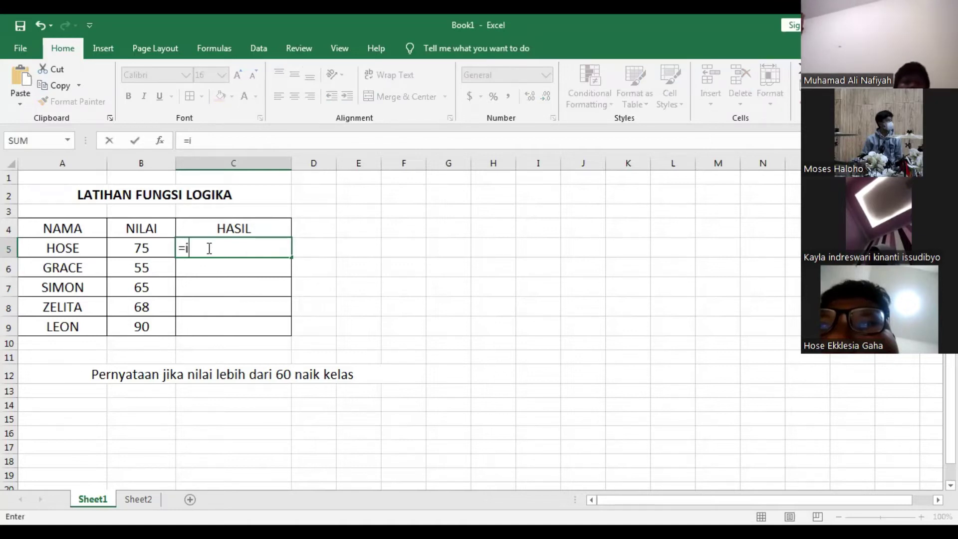
type("f")
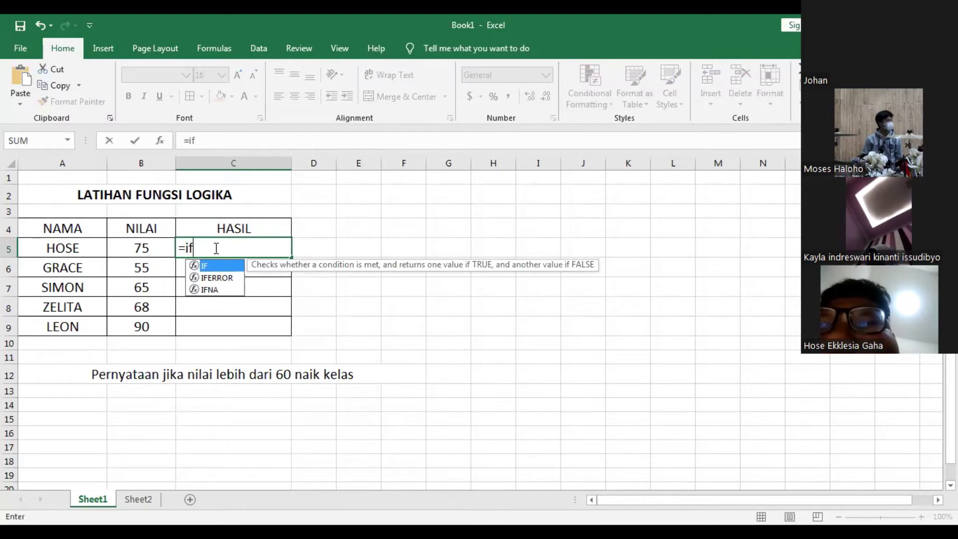
type("(")
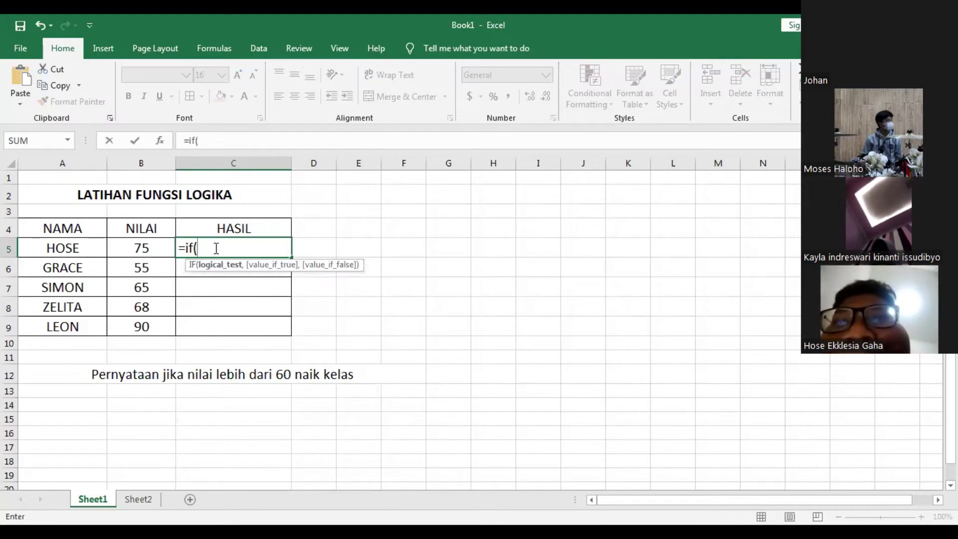
type("b5")
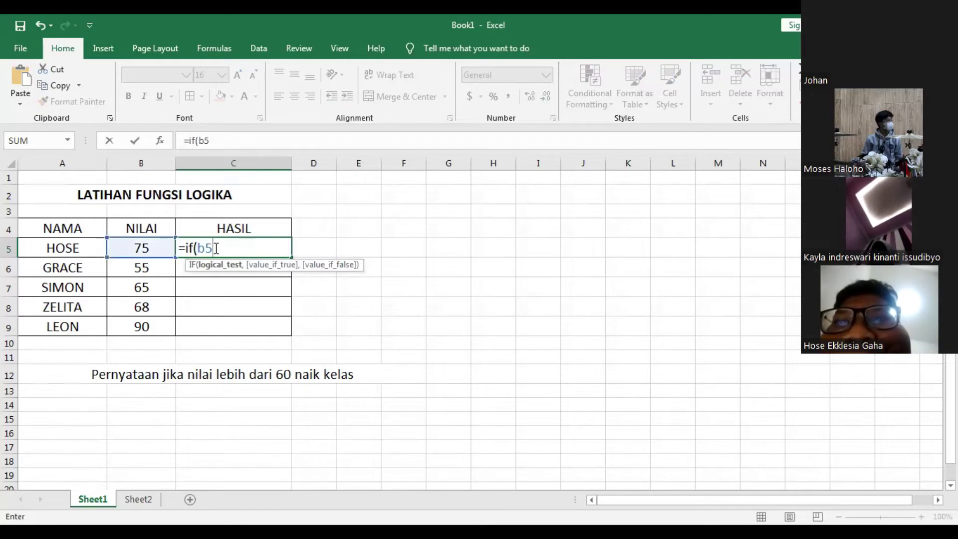
type(">60")
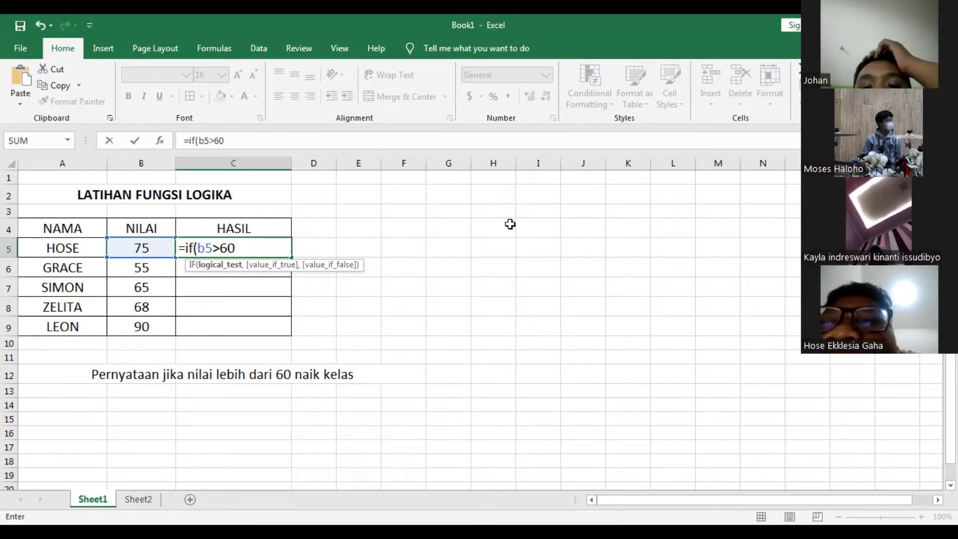
Add "Naik Kelas" as the value-if-true argument of the IF formula in C5
type(",")
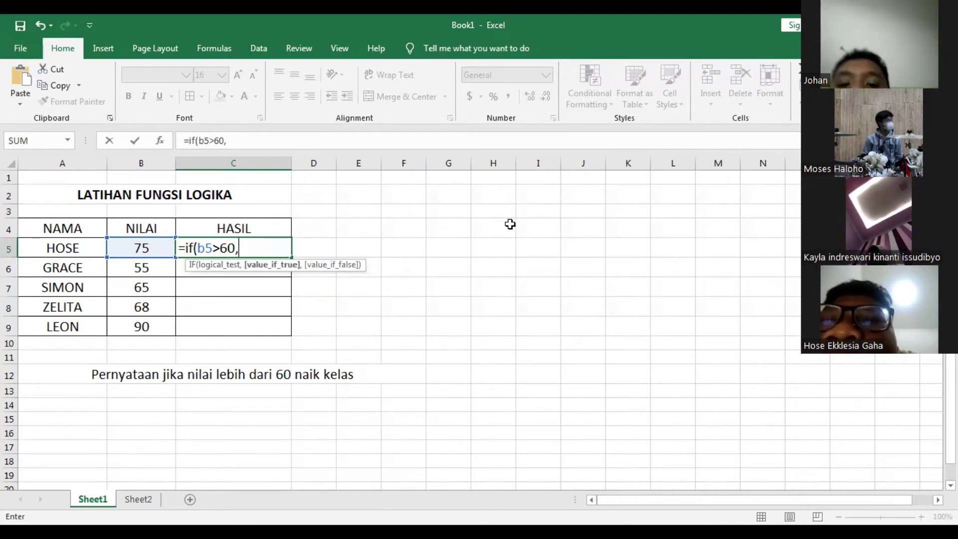
type("\"")
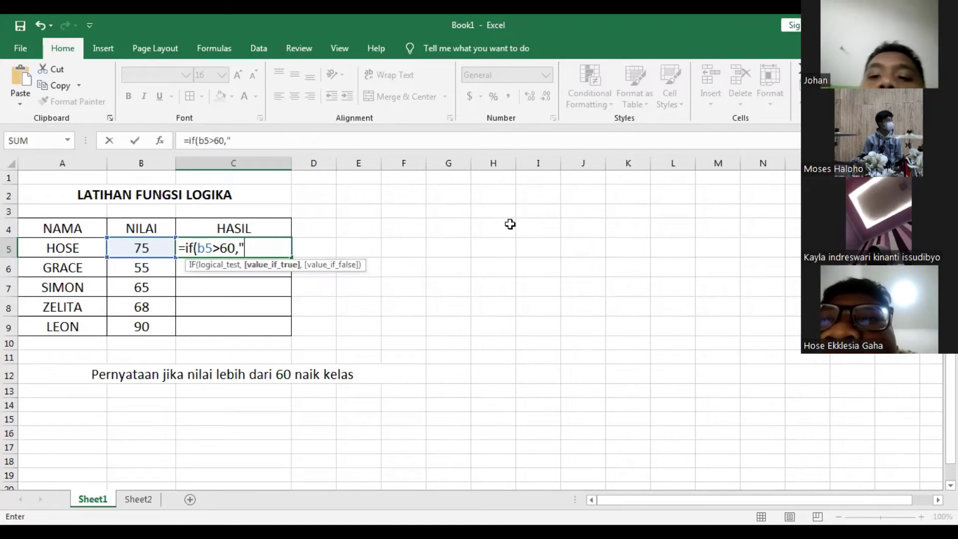
type("Naik Kelas\"")
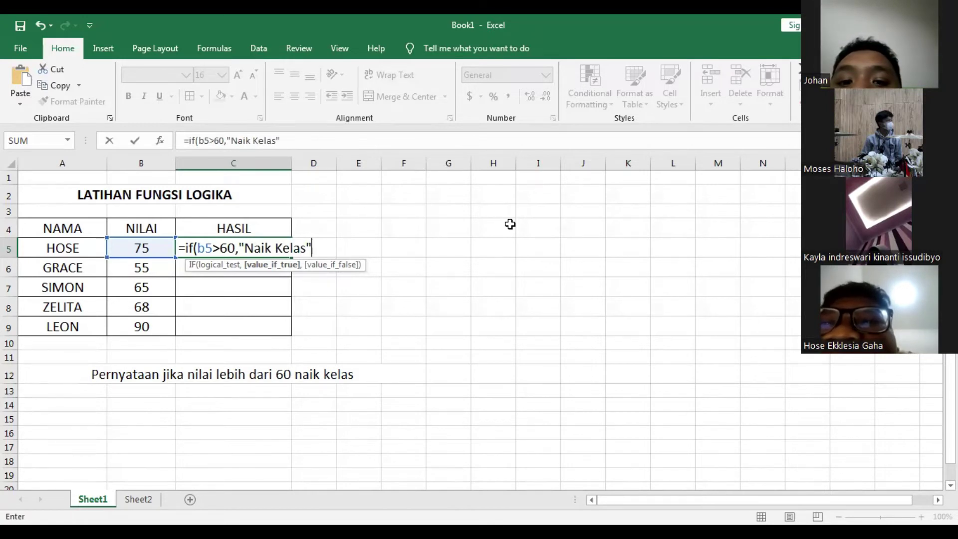
Add "Tidak Naik Kelas" in quotation marks as the value-if-false argument, close the parenthesis and complete the C5 formula
type(",")
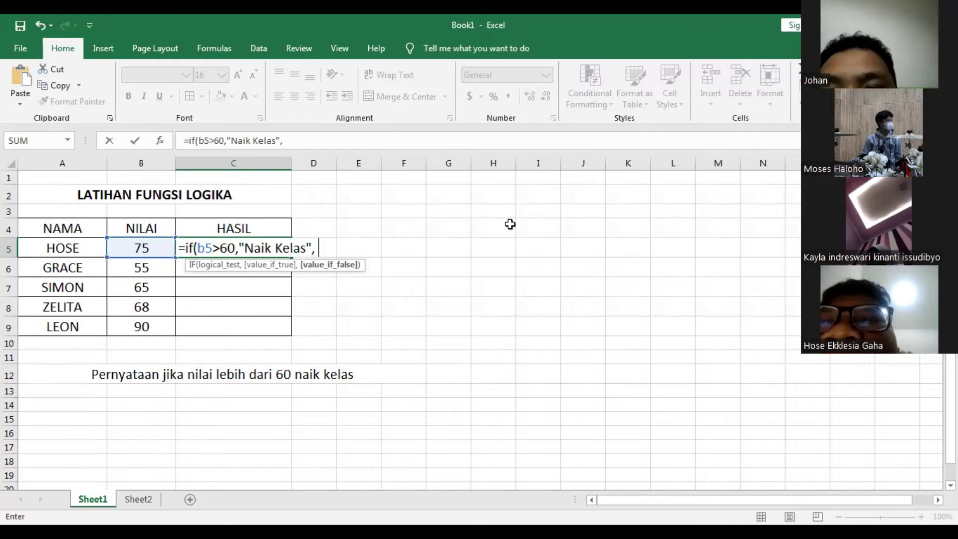
type("t")
key("BackSpace")
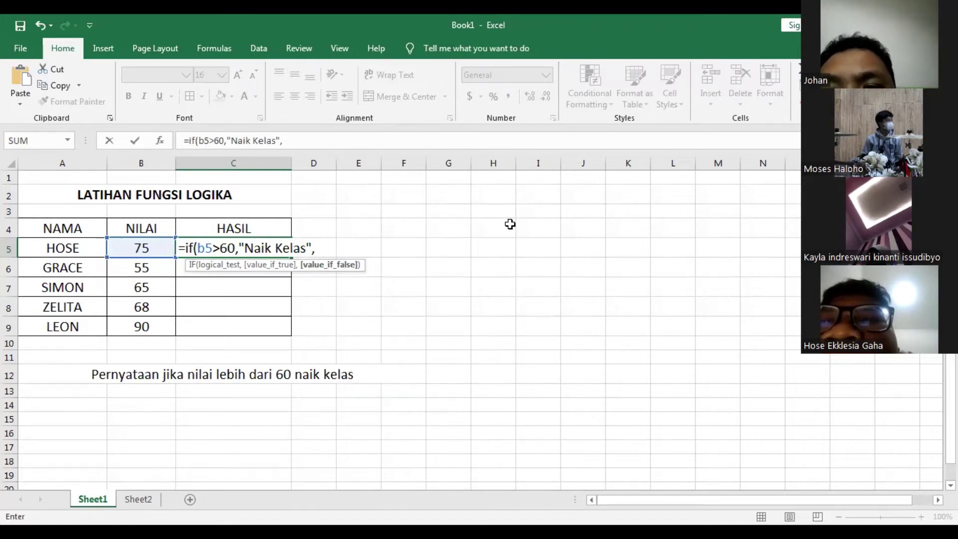
type("Tidak")
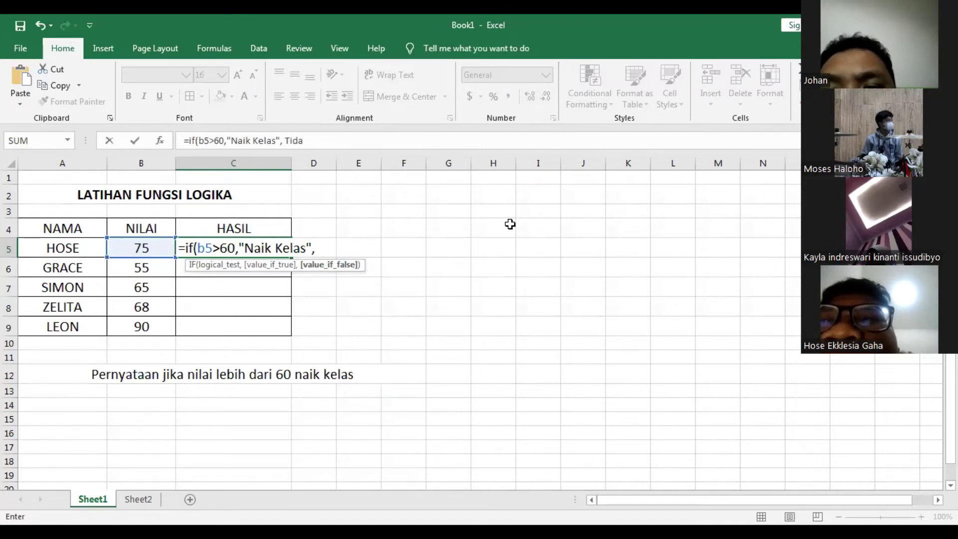
type(" Naik ")
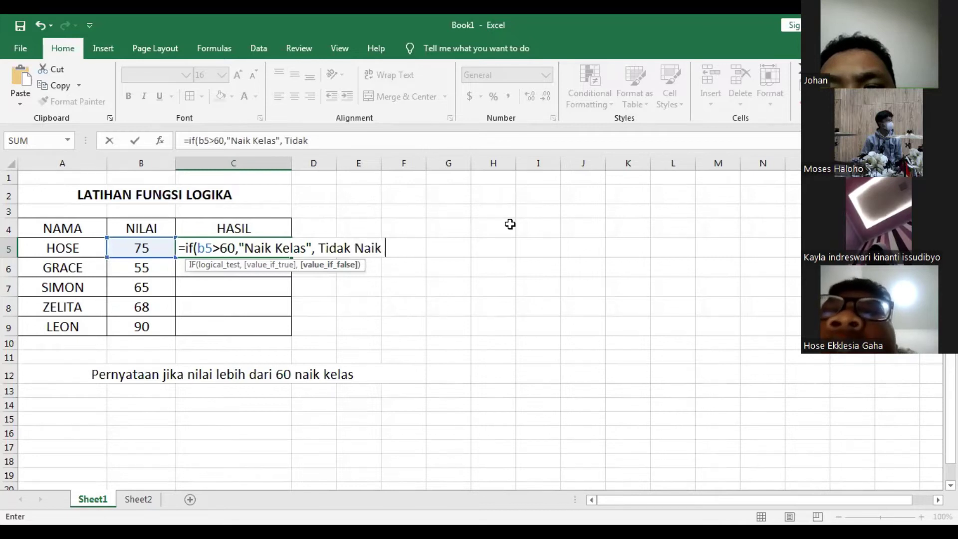
type("Kelas")
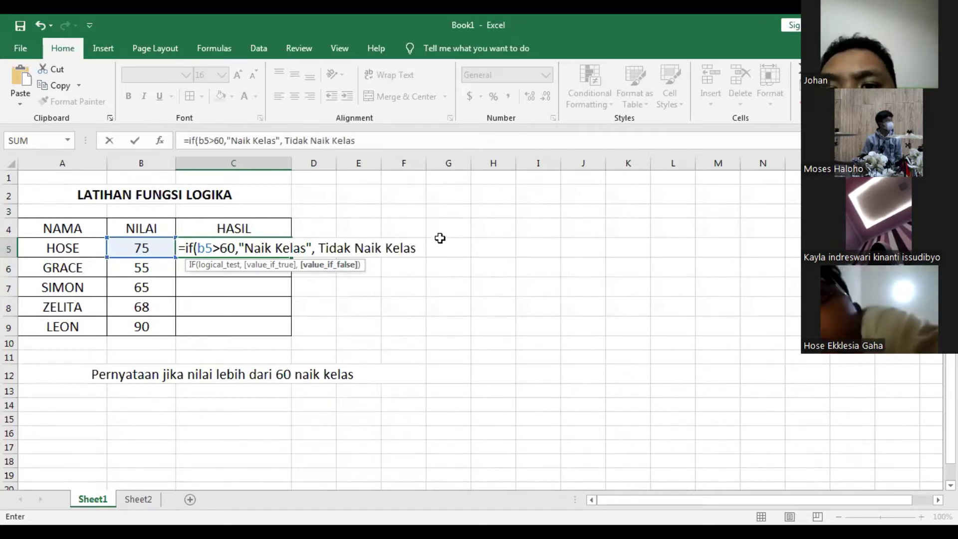
left_click(322, 247)
type("\"")
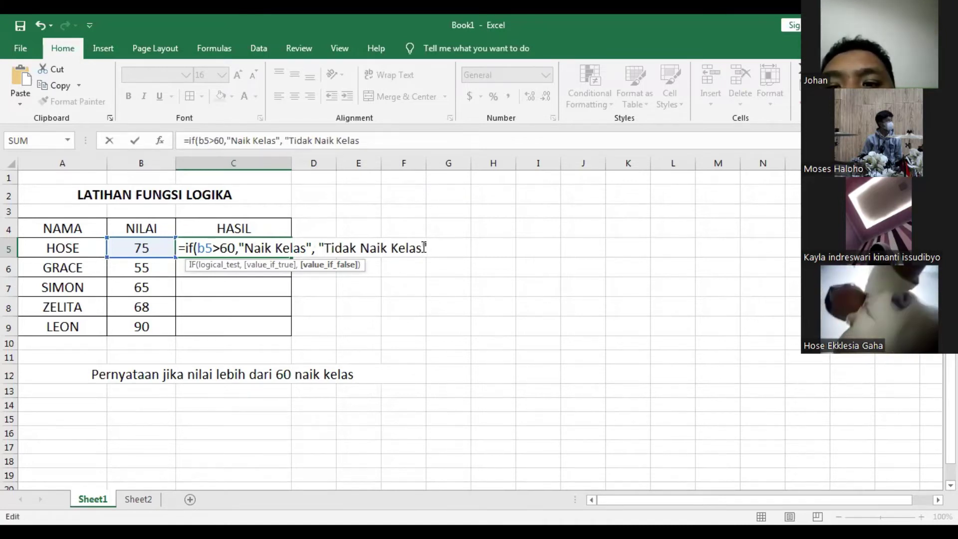
left_click(424, 247)
type("\"")
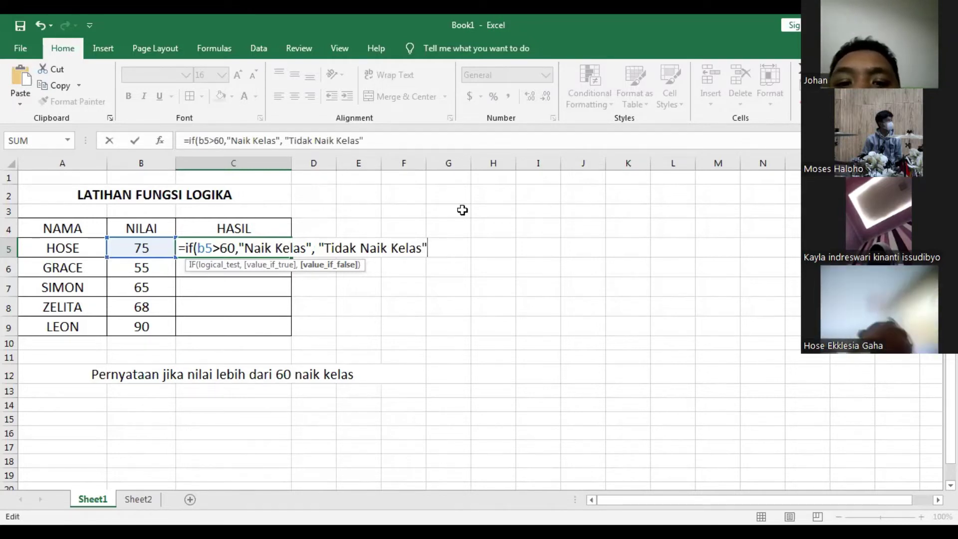
type(")")
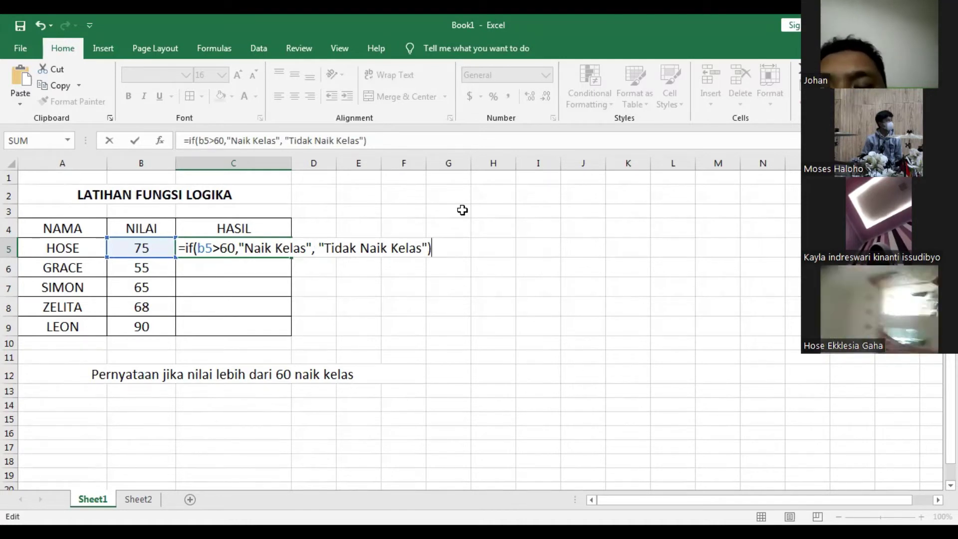
key("Return")
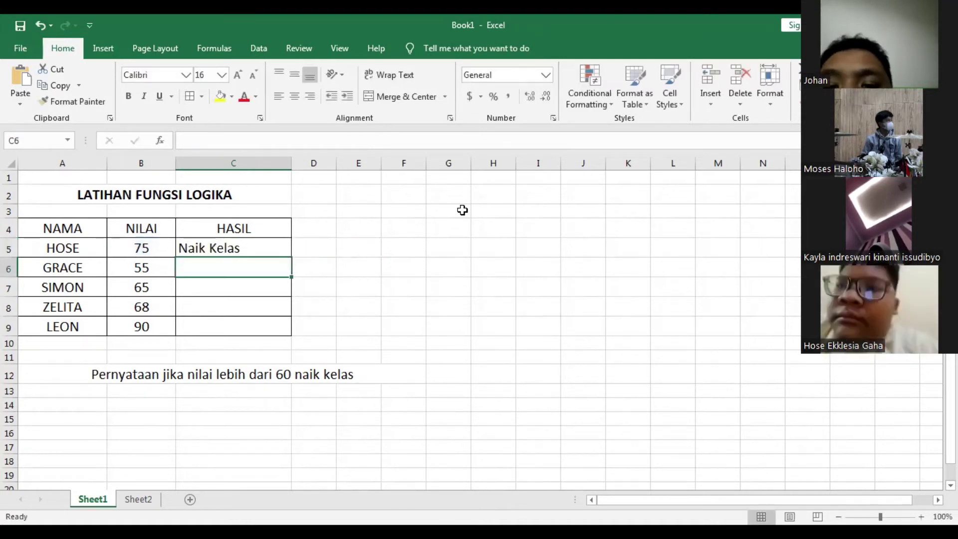
Copy the IF formula from C5 down the HASIL column through C9 and reselect C5
left_click(226, 243)
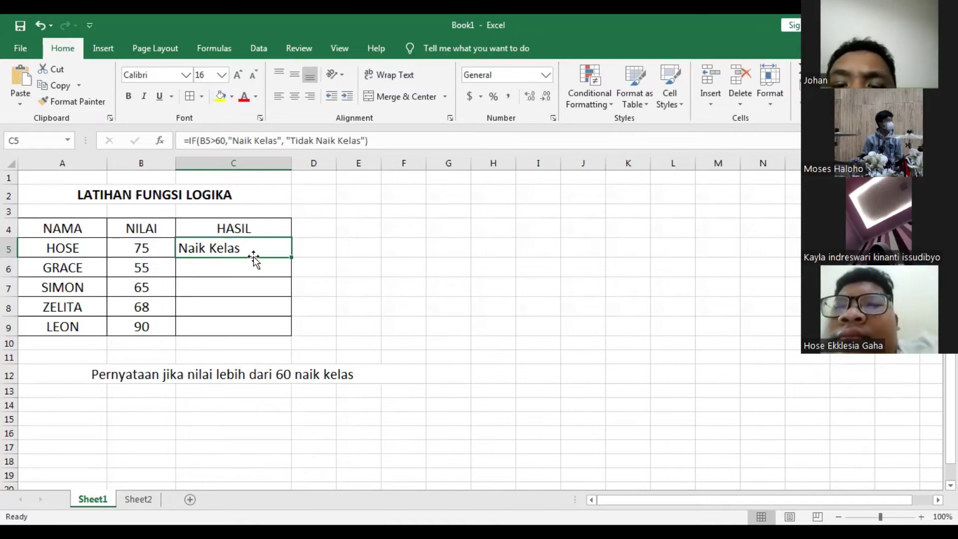
left_click(360, 298)
left_click(231, 248)
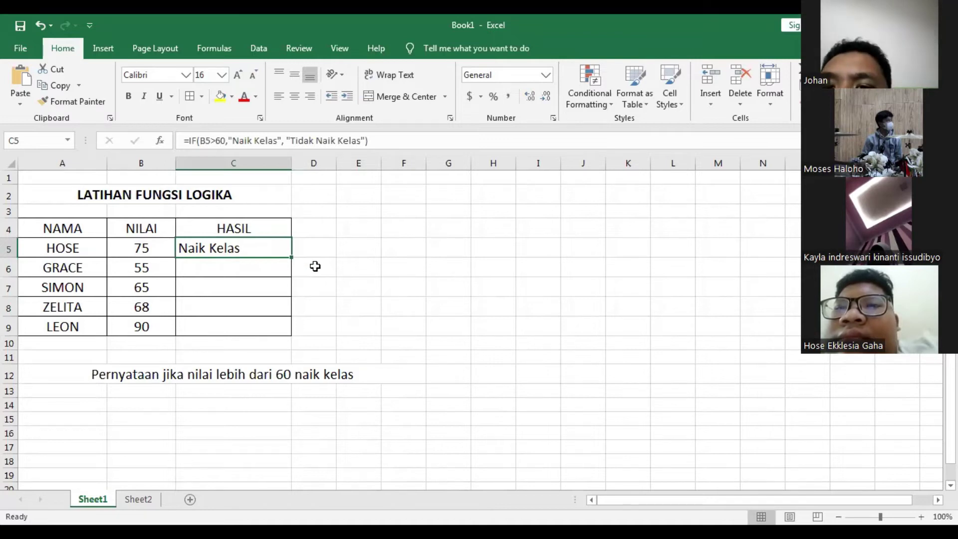
left_click_drag(292, 259, 290, 336)
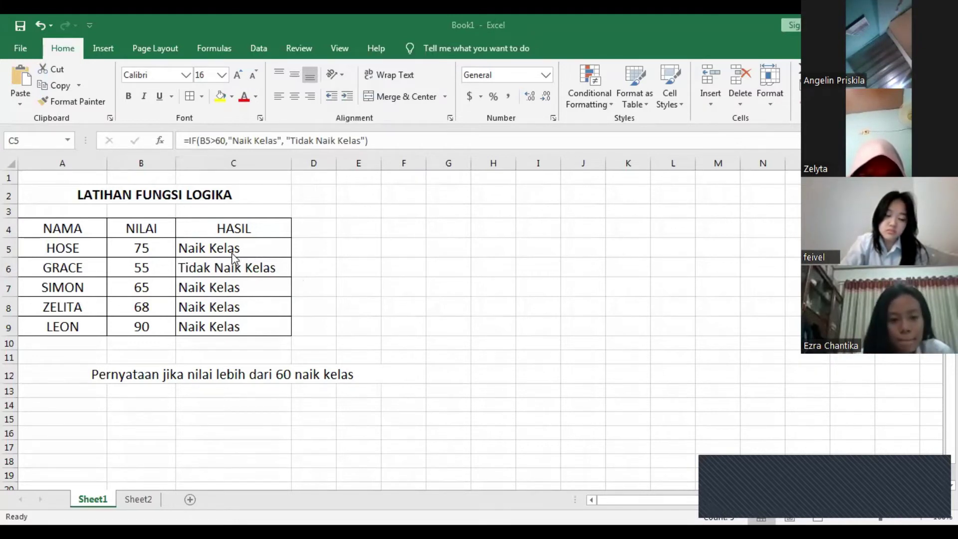
double_click(291, 257)
left_click(345, 260)
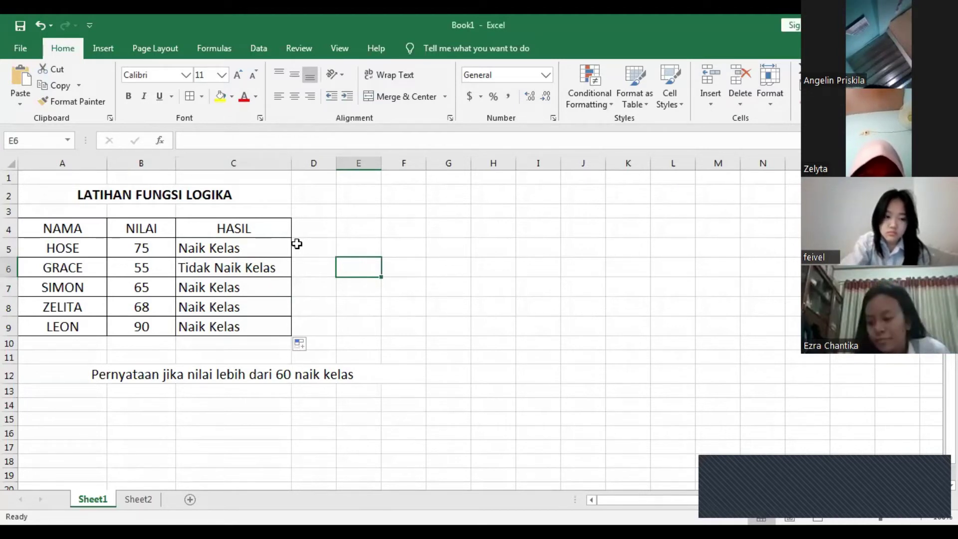
left_click(208, 254)
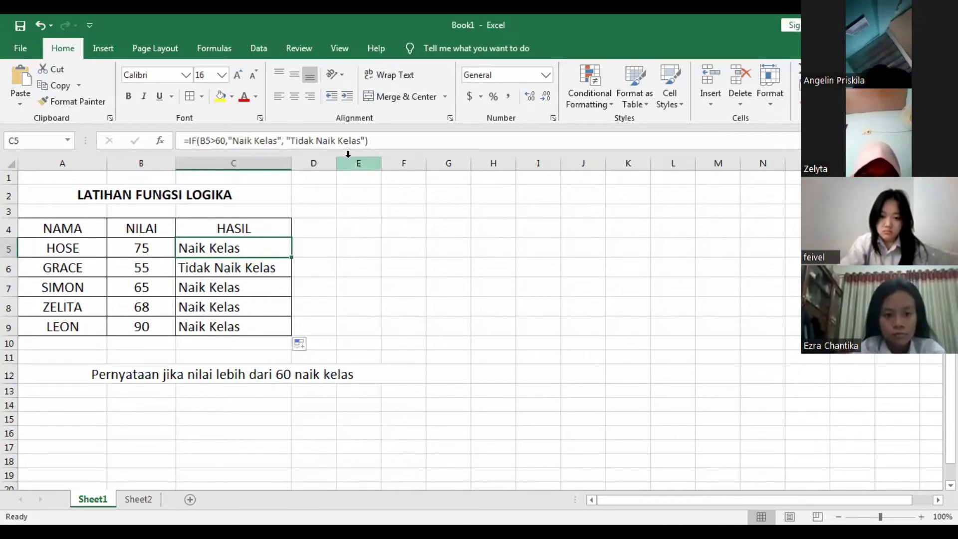
left_click(353, 282)
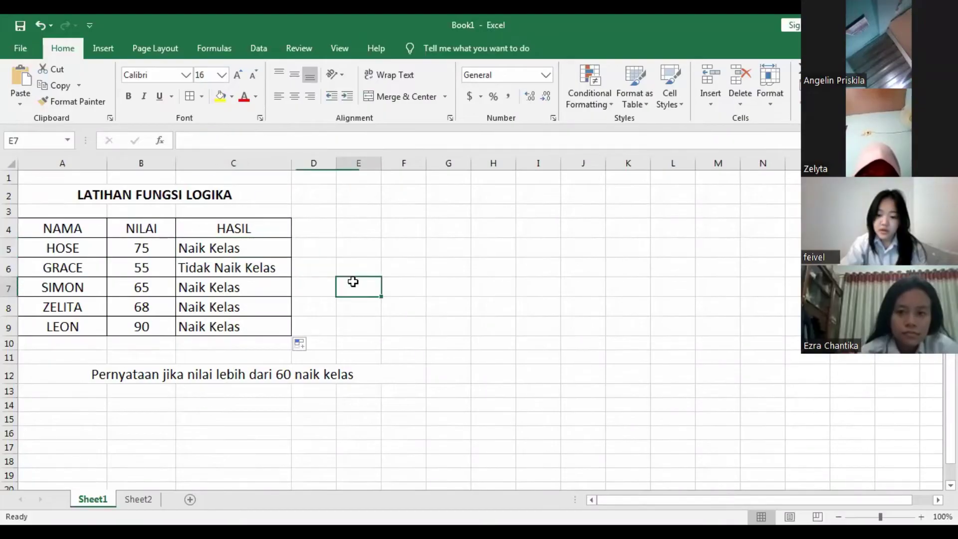
left_click(248, 252)
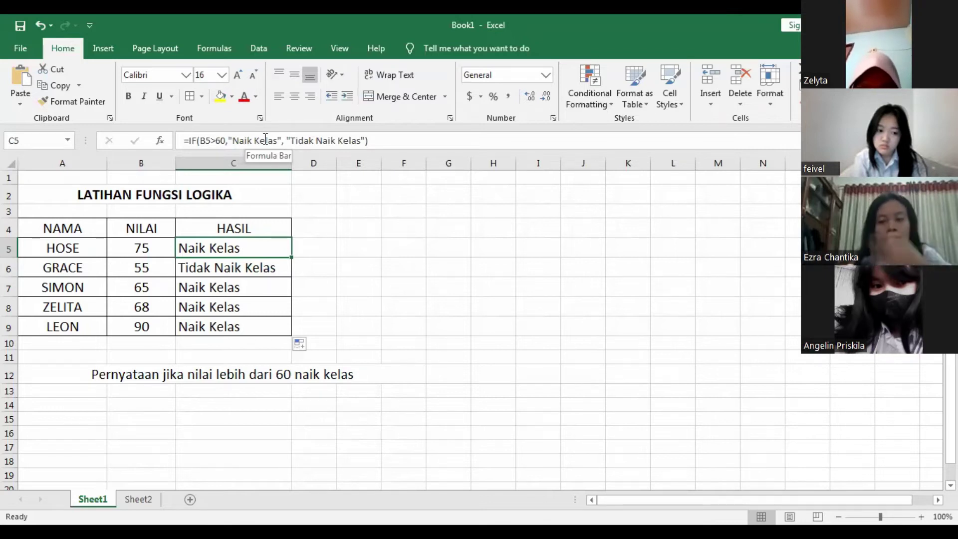
left_click(340, 326)
left_click(237, 242)
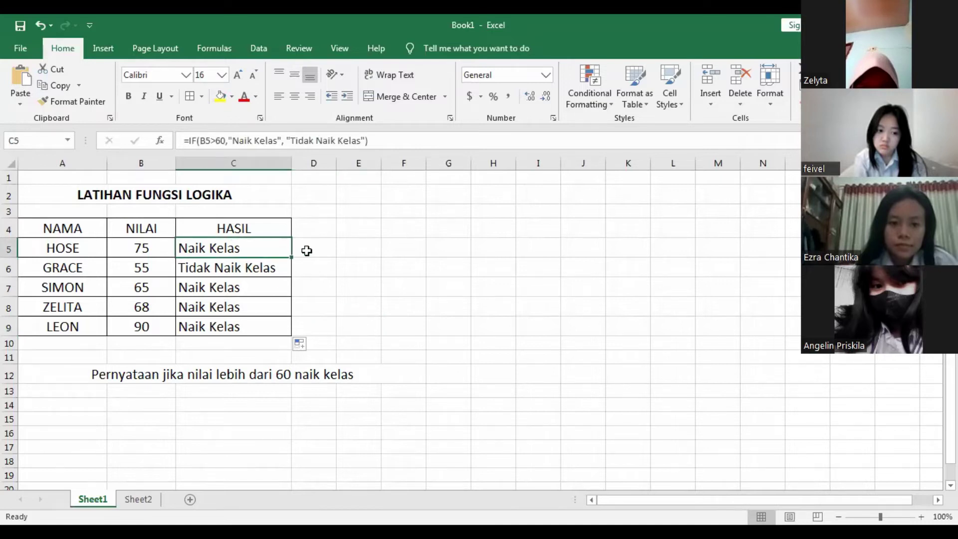
Set the row height of the grades table, rows 4 through 9, to 35
left_click_drag(25, 229, 240, 332)
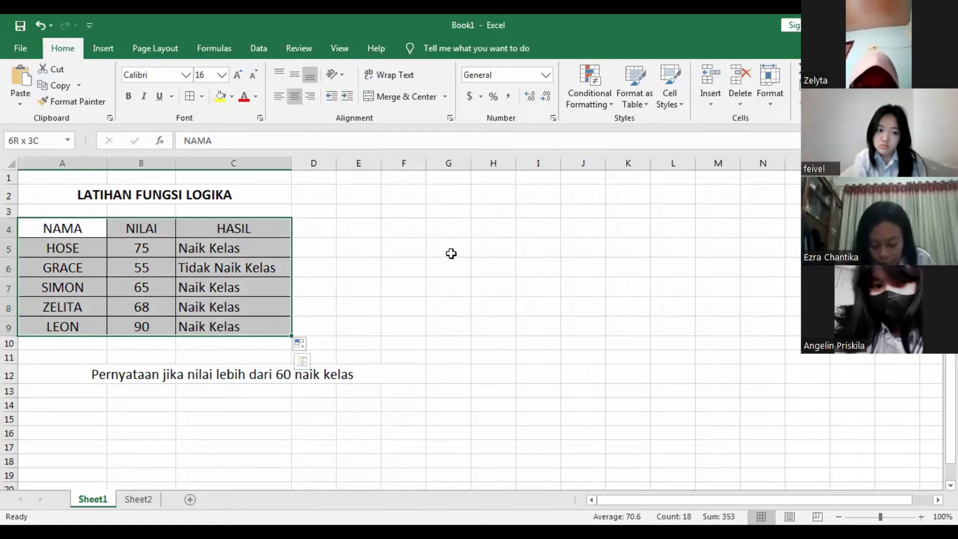
left_click(769, 105)
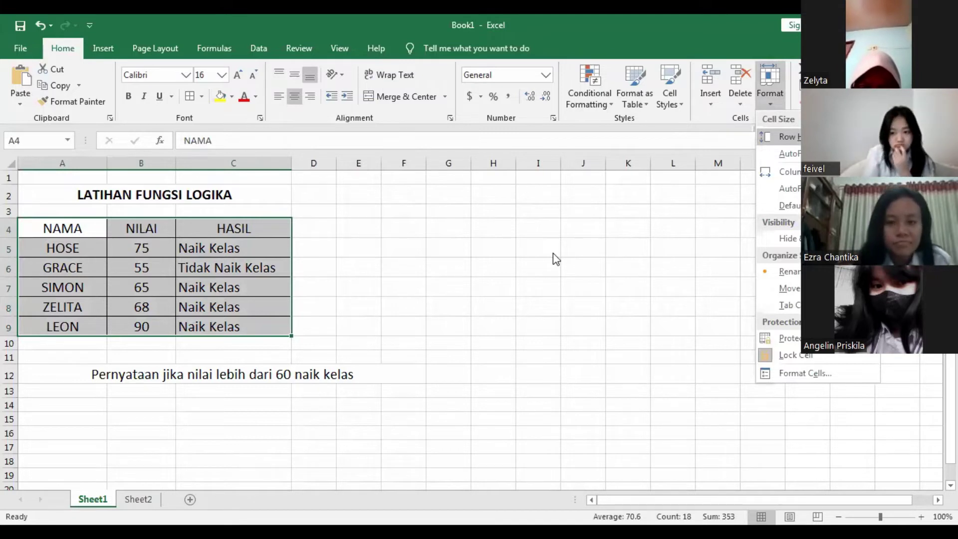
type("h3")
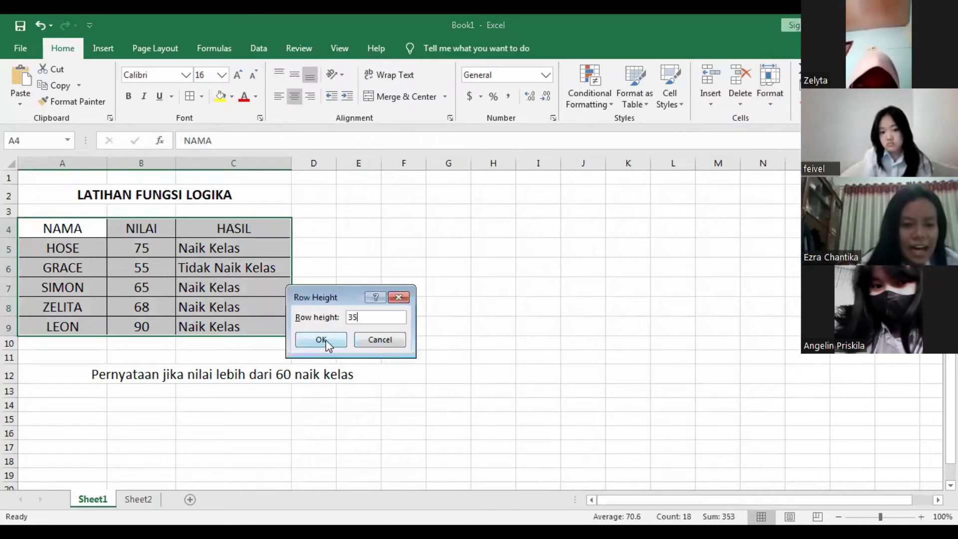
left_click(323, 340)
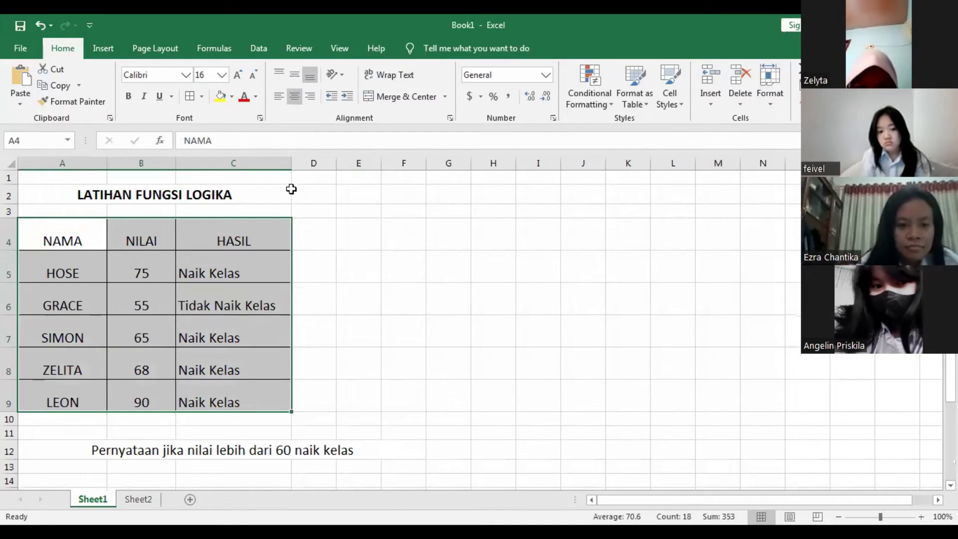
Widen the HASIL column to fill more space and vertically middle-align all cells of the table A4:C9
left_click_drag(290, 162, 370, 179)
left_click_drag(67, 237, 290, 383)
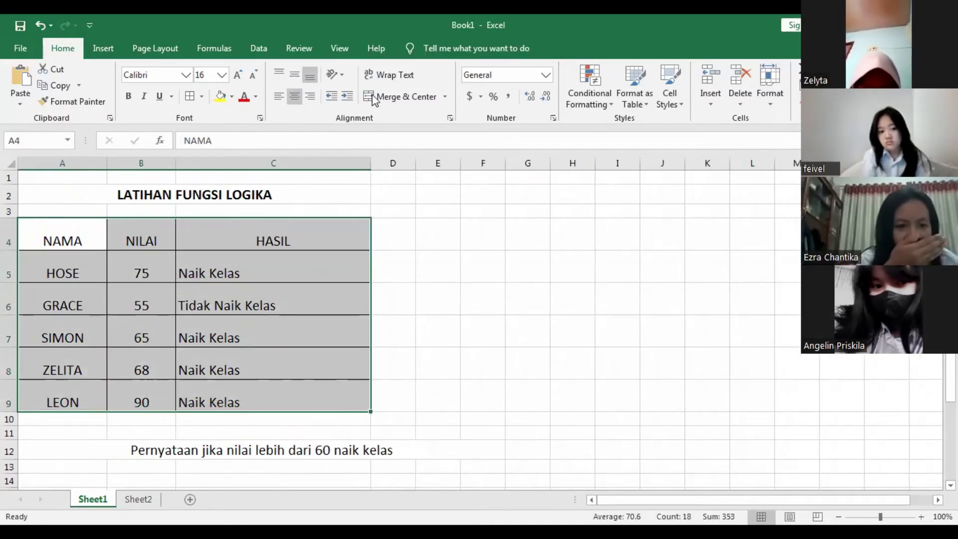
left_click(294, 75)
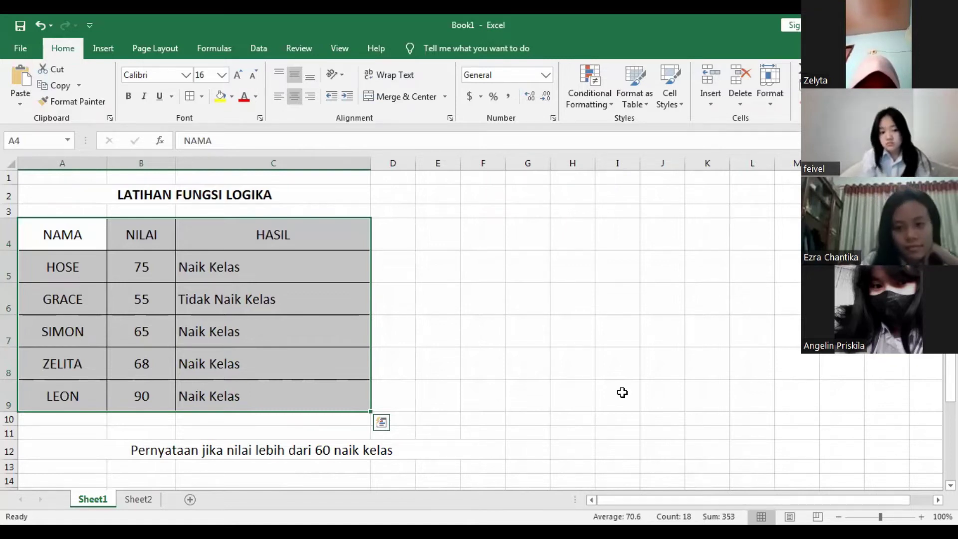
left_click(672, 335)
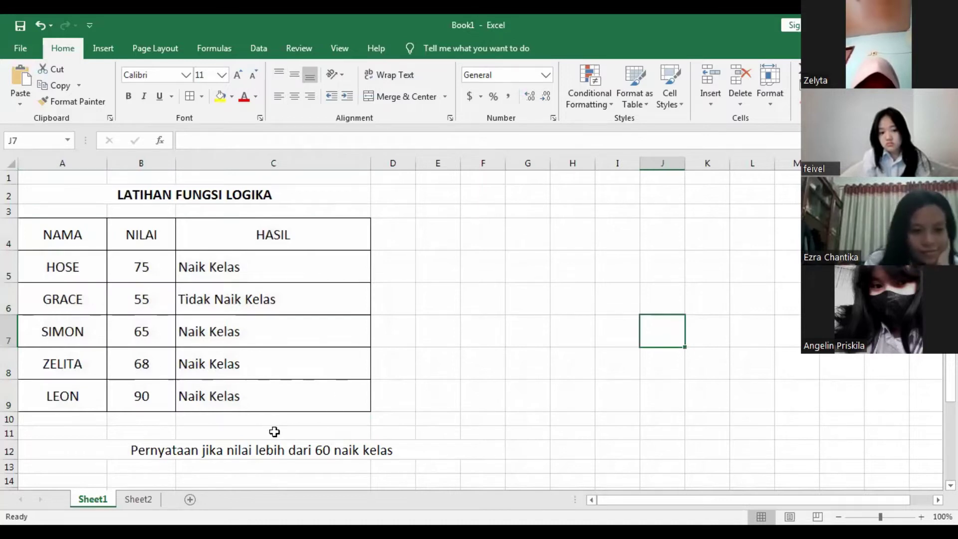
Change the score threshold in the statement below the table to 50, reading "Pernyataan jika nilai lebih dari 50 naik kelas"
left_click(308, 454)
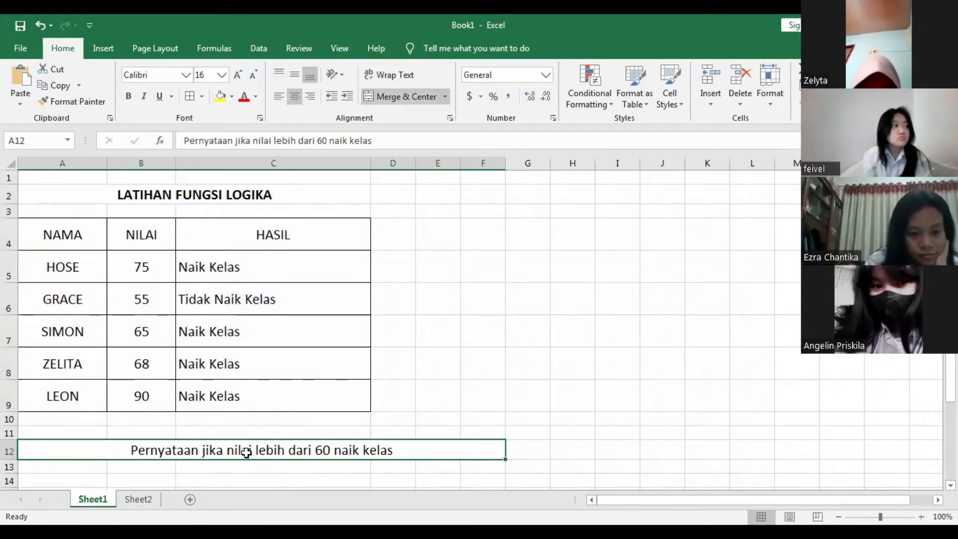
double_click(322, 451)
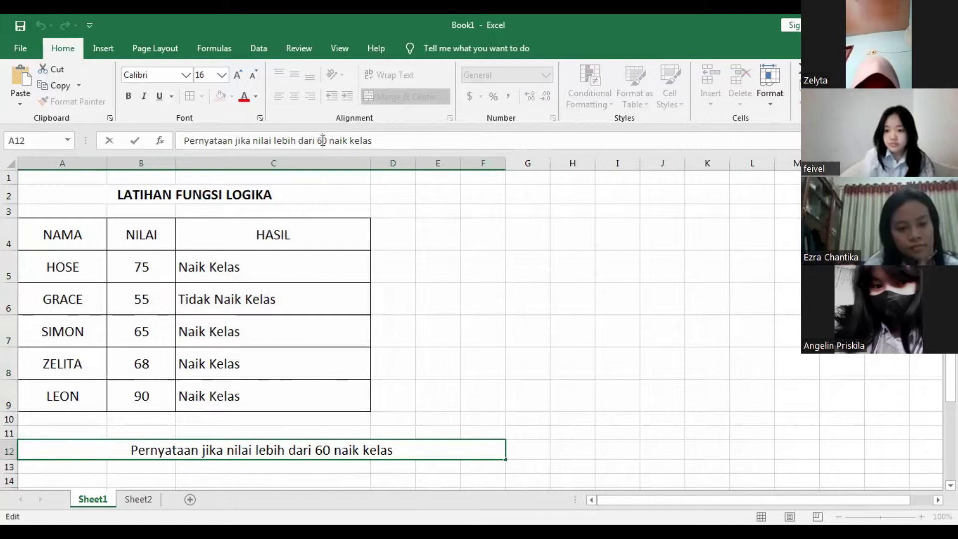
key("BackSpace")
type("5")
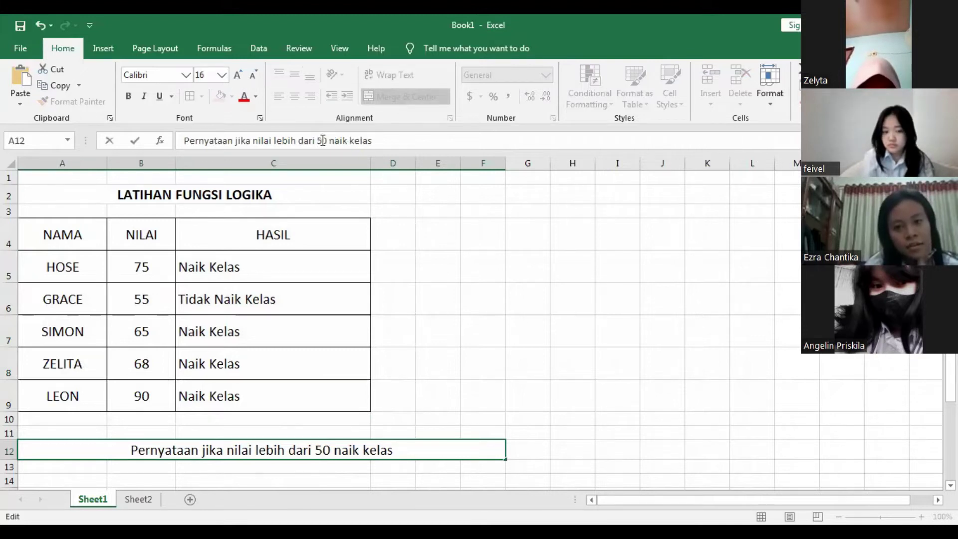
left_click(424, 260)
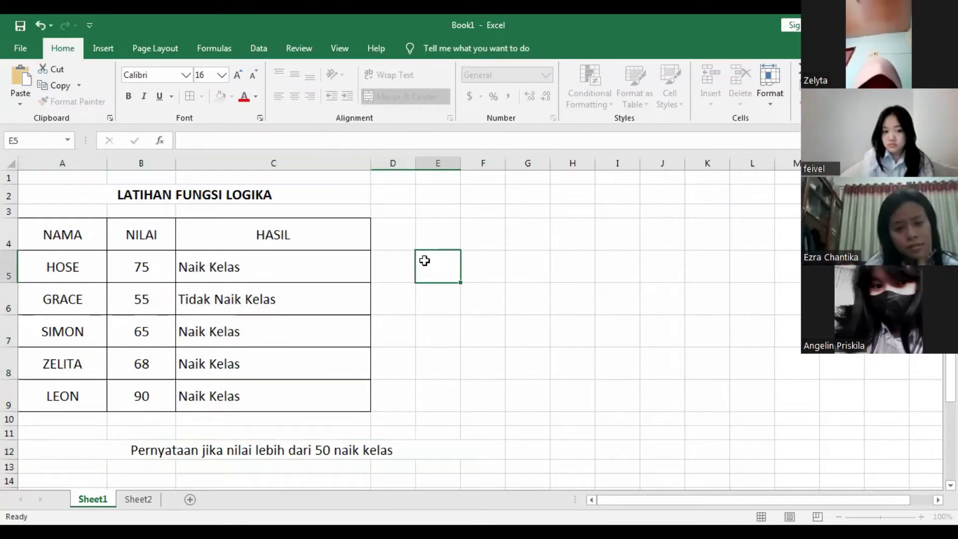
left_click(334, 441)
Add the header "HASIL 2" in D4, centred both ways in its cell, and widen column D
left_click(400, 227)
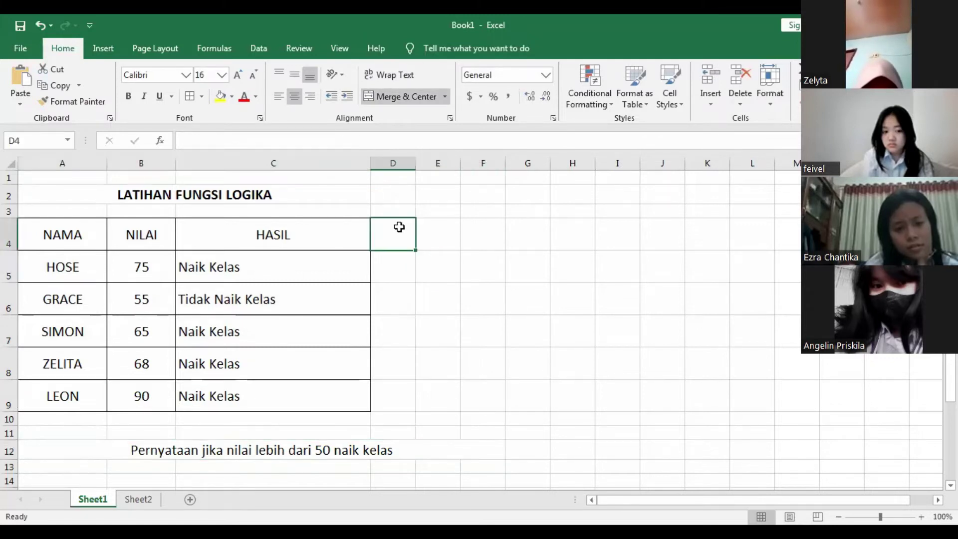
type("HASIL 2")
left_click(458, 316)
left_click(404, 229)
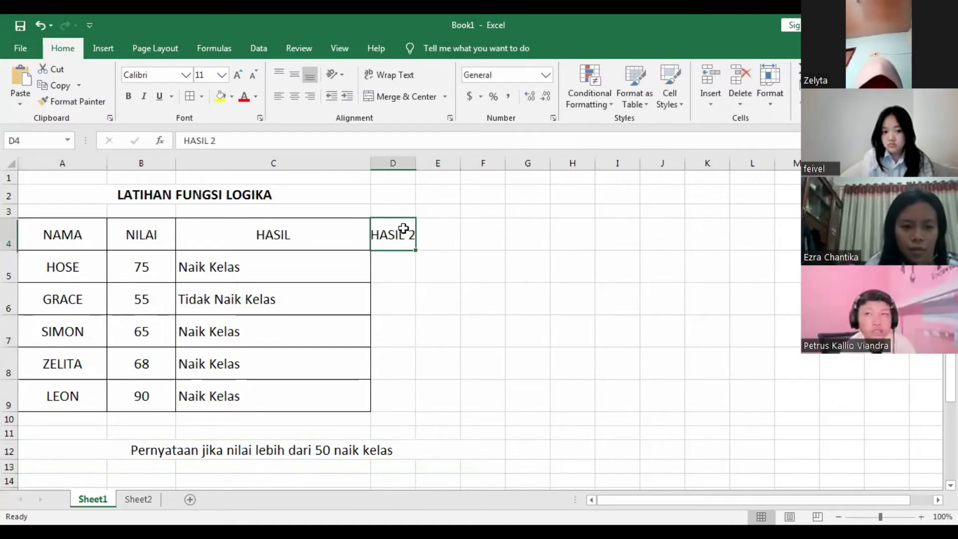
left_click_drag(416, 163, 477, 185)
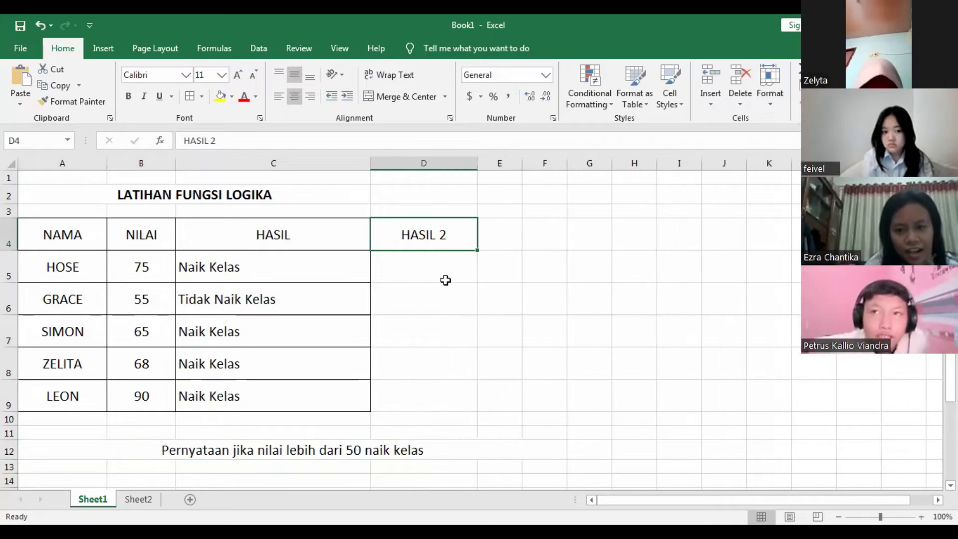
Apply all borders to the new HASIL 2 column, cells D4 through D9
left_click(443, 282)
left_click_drag(418, 225, 442, 393)
left_click(189, 96)
left_click(539, 339)
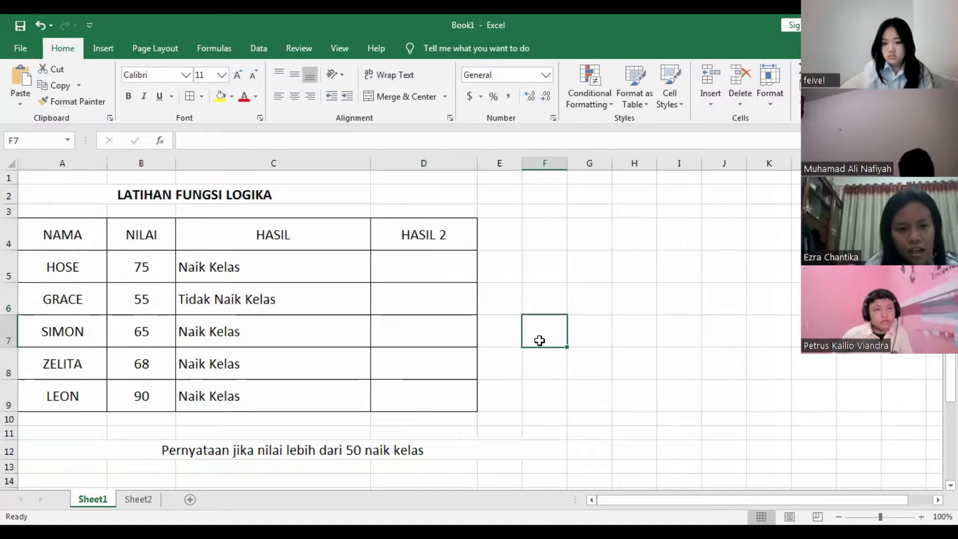
Start an IF formula in D5 with the logical test B5>50
left_click(410, 270)
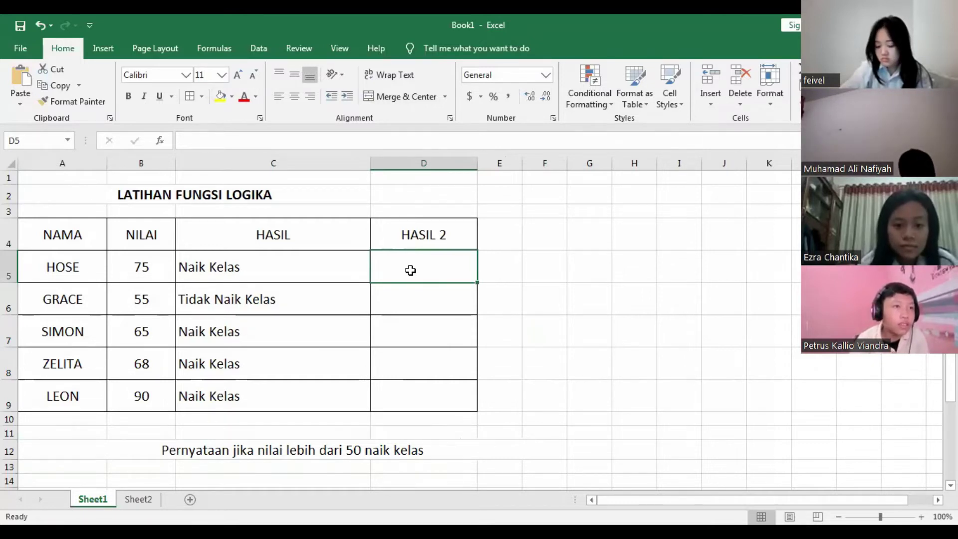
type("=")
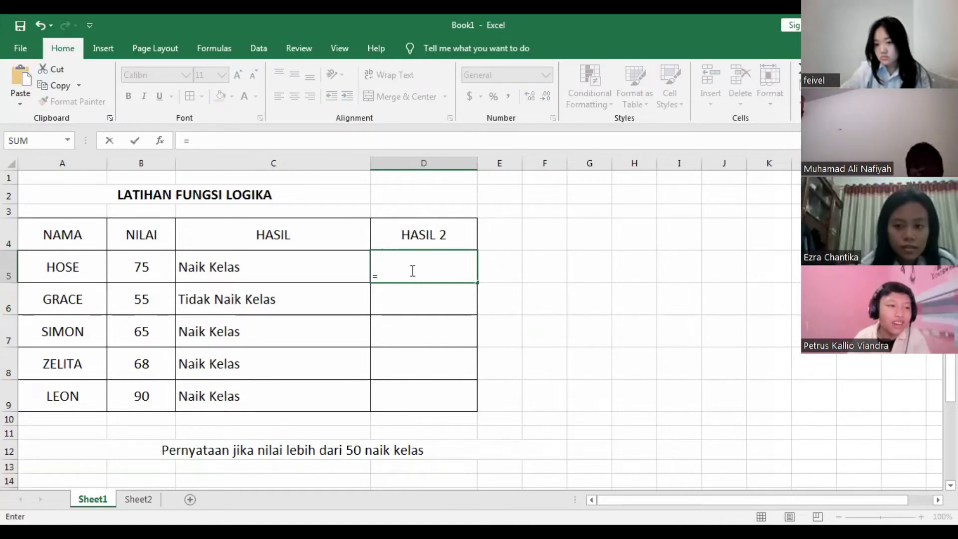
type("IF")
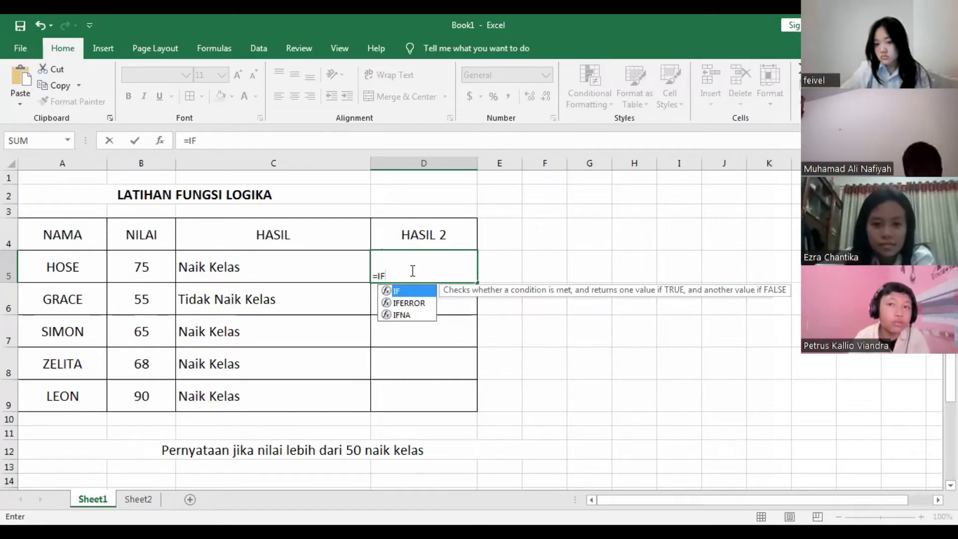
type("(")
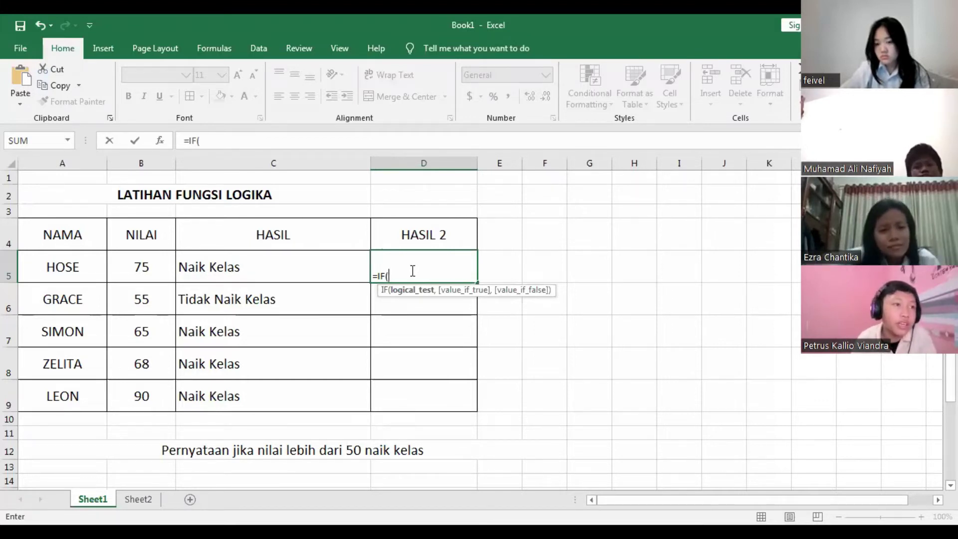
type("B5>50")
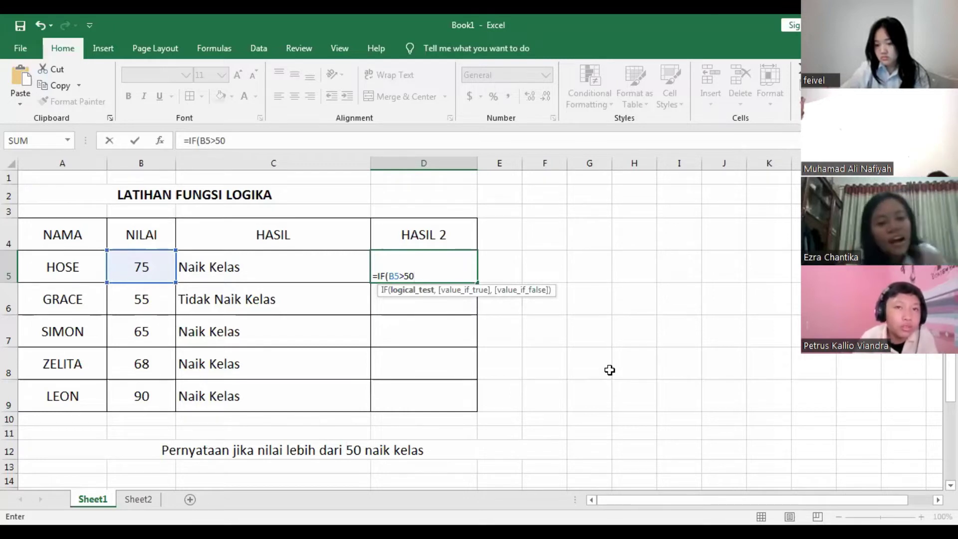
Add "NAIK KELAS" in quotation marks as the value-if-true argument of the D5 formula
type(",")
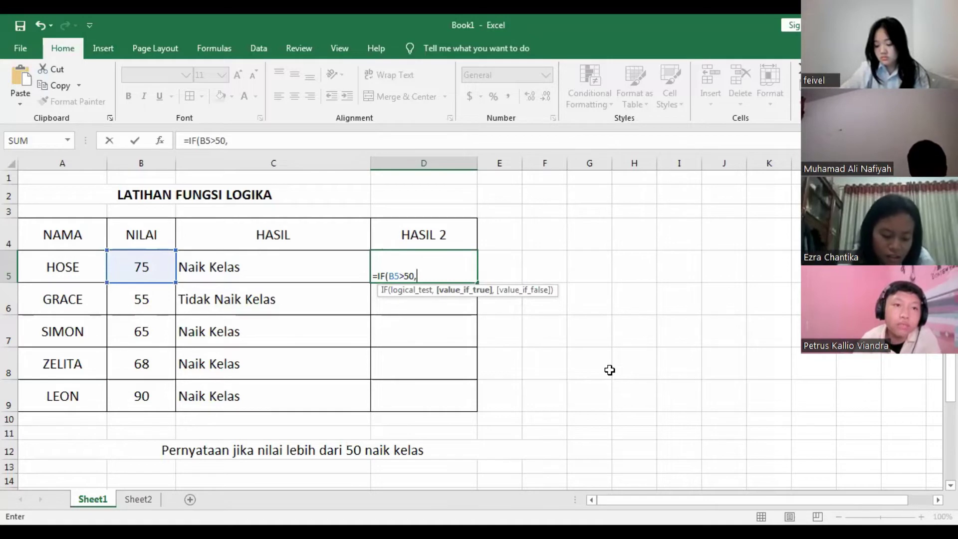
type("\"")
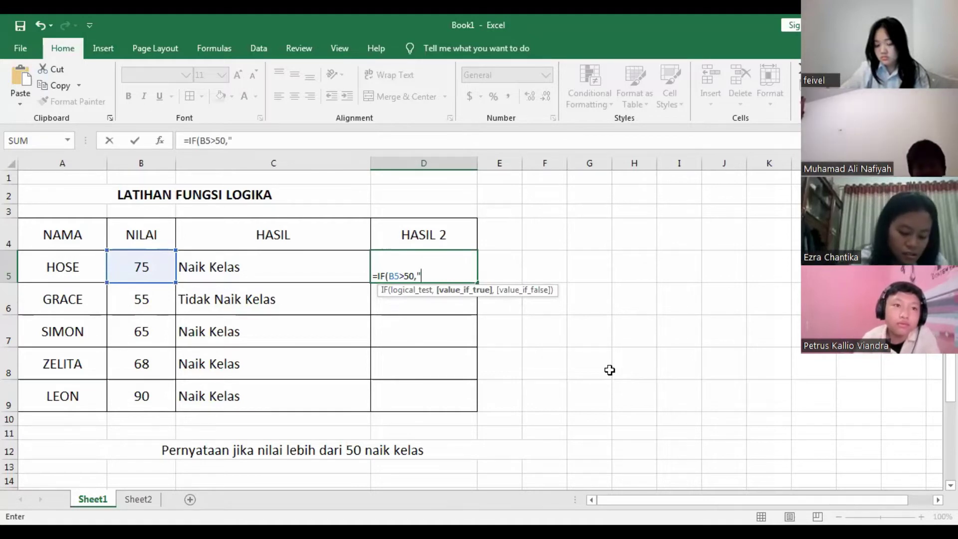
type("NAIK KELAS")
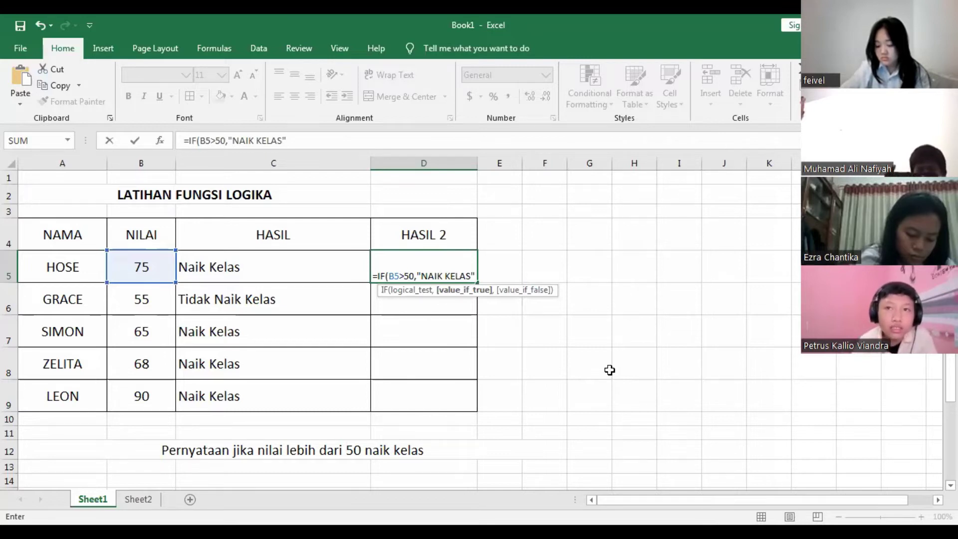
Add "TIDAK NAIK KELAS" as the value-if-false argument, close the parenthesis and complete the D5 formula
type(",")
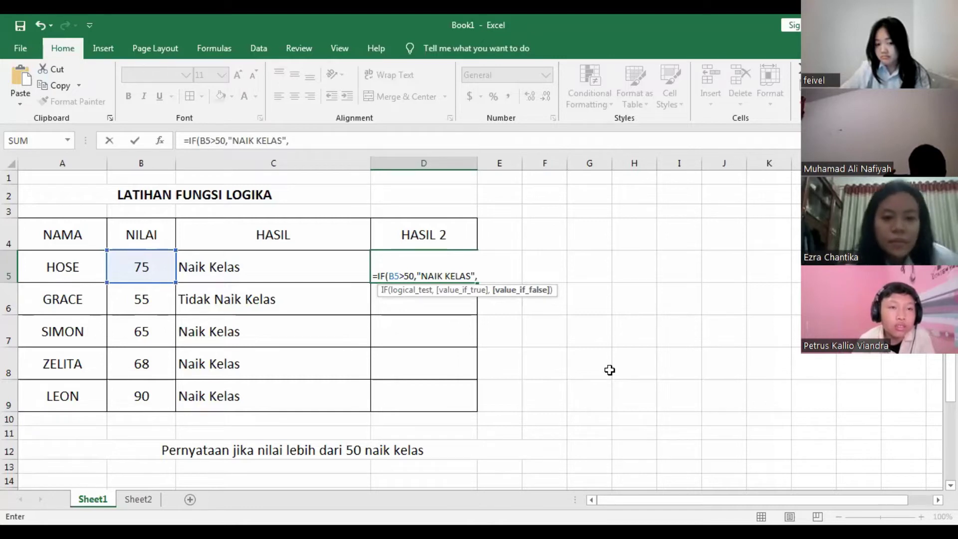
type("\"")
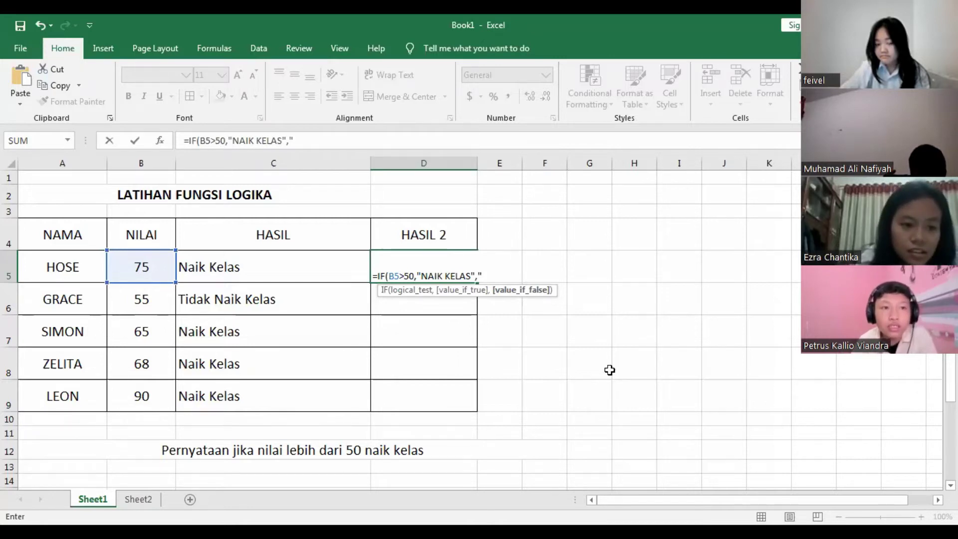
type("TIDAK NAI")
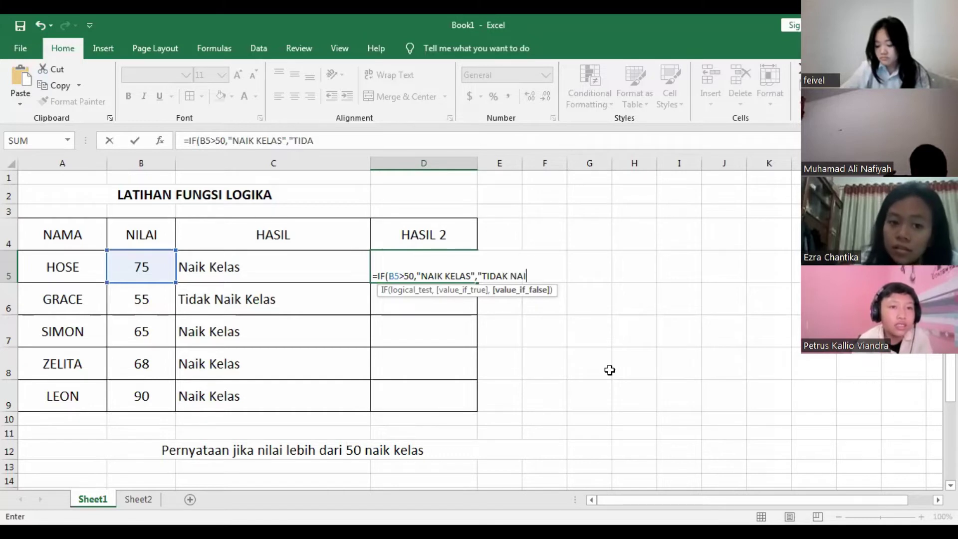
type("K KELAS")
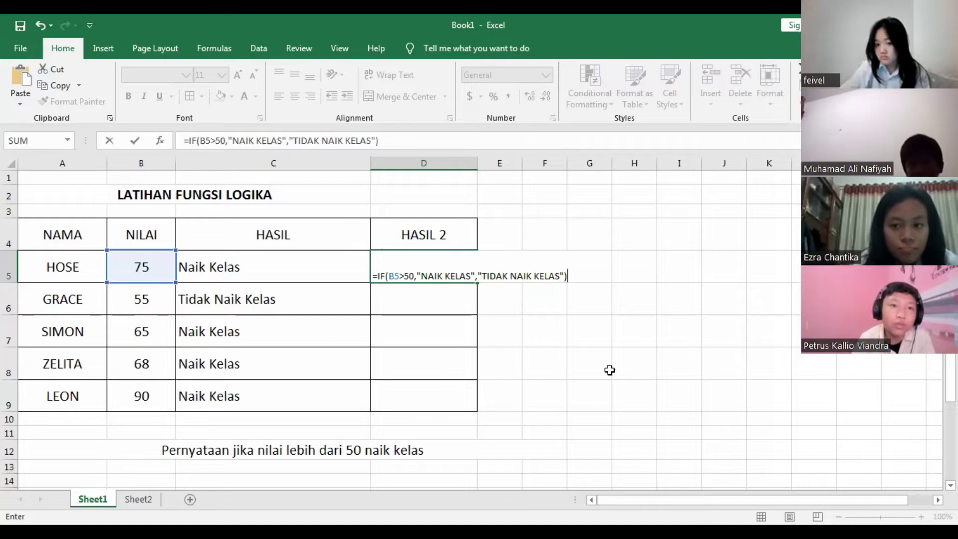
key("Return")
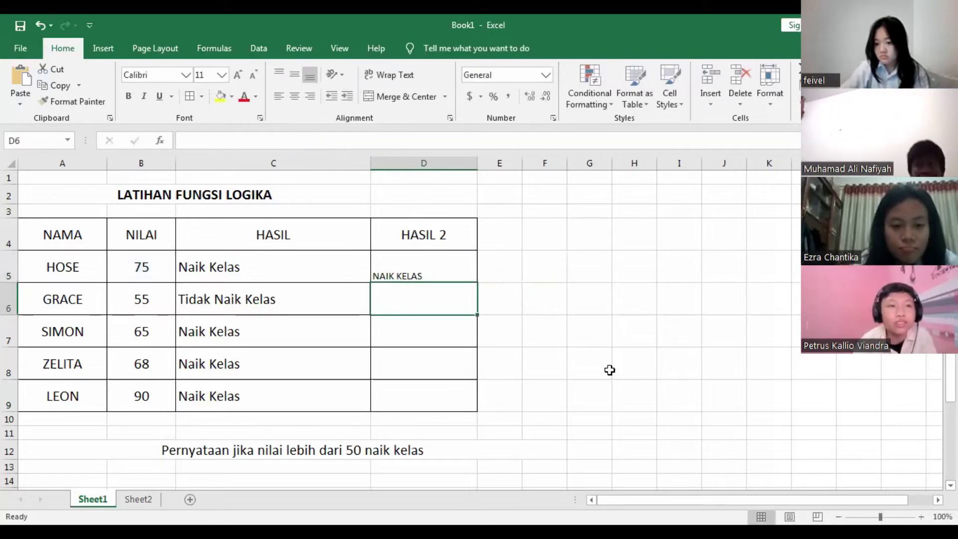
Middle-align D5 vertically and fill its IF formula down the HASIL 2 column through D9, leaving D10 empty
left_click(395, 273)
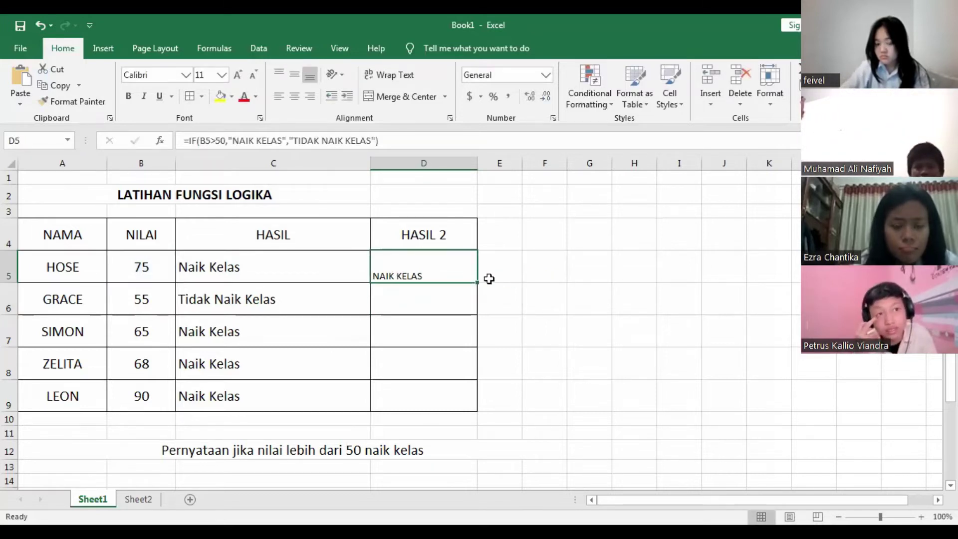
left_click(295, 76)
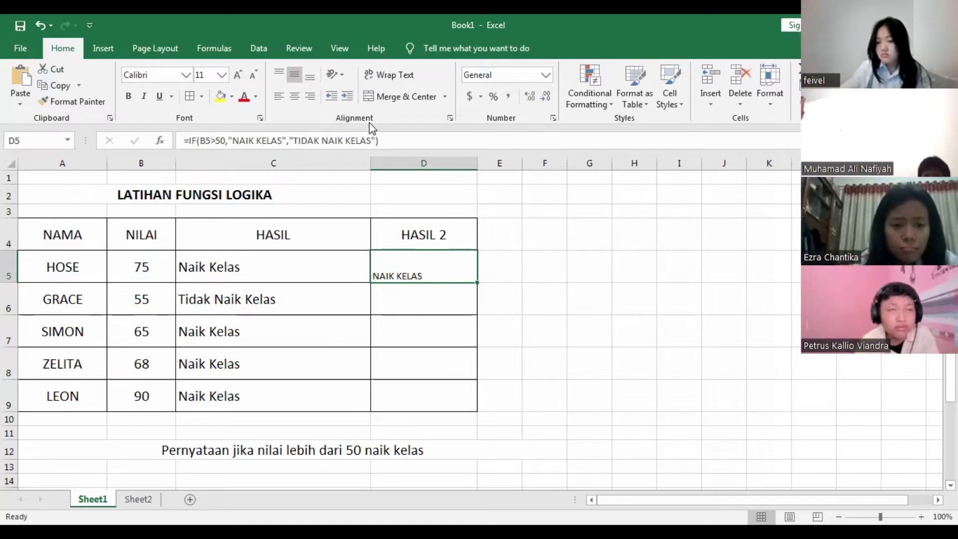
left_click_drag(477, 282, 488, 426)
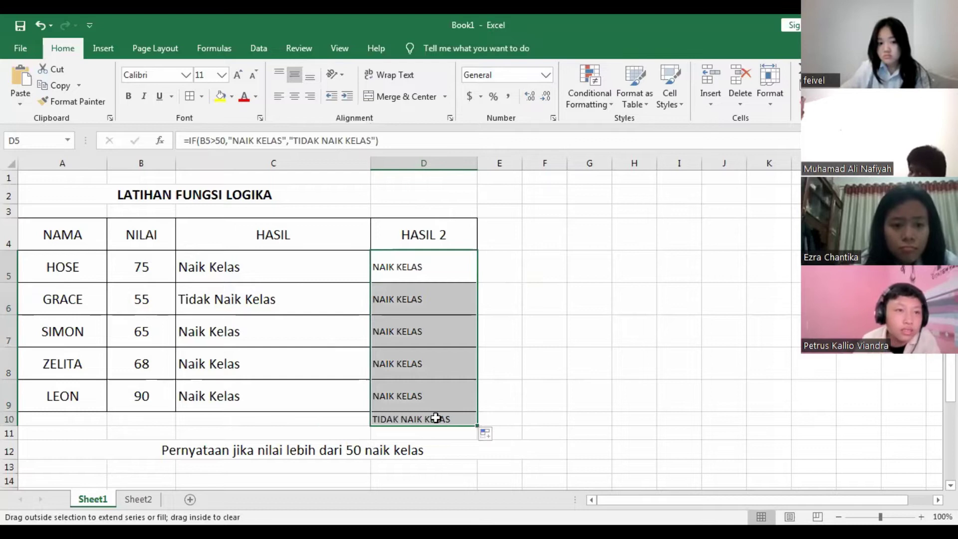
left_click(436, 418)
key("Delete")
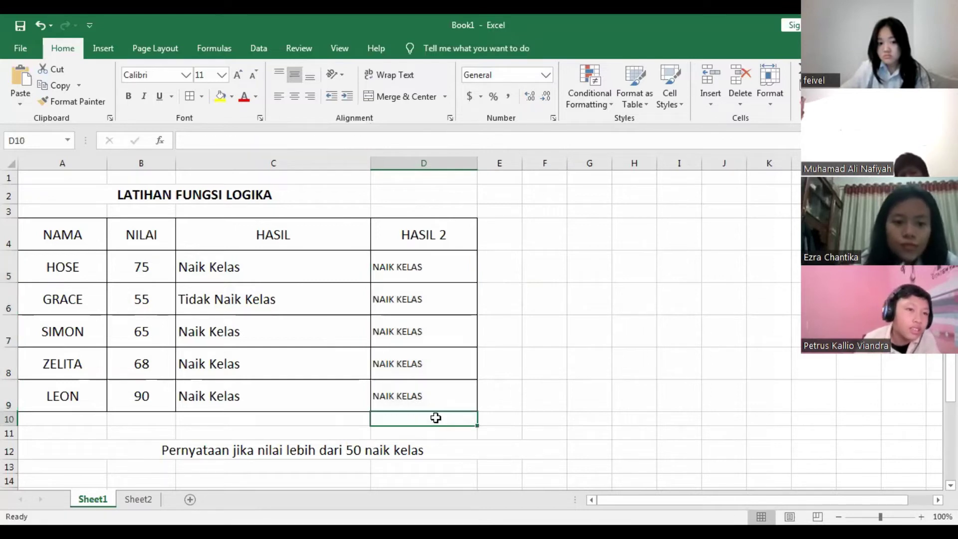
Set the font size of the HASIL 2 results in D5:D9 to 14
left_click(551, 414)
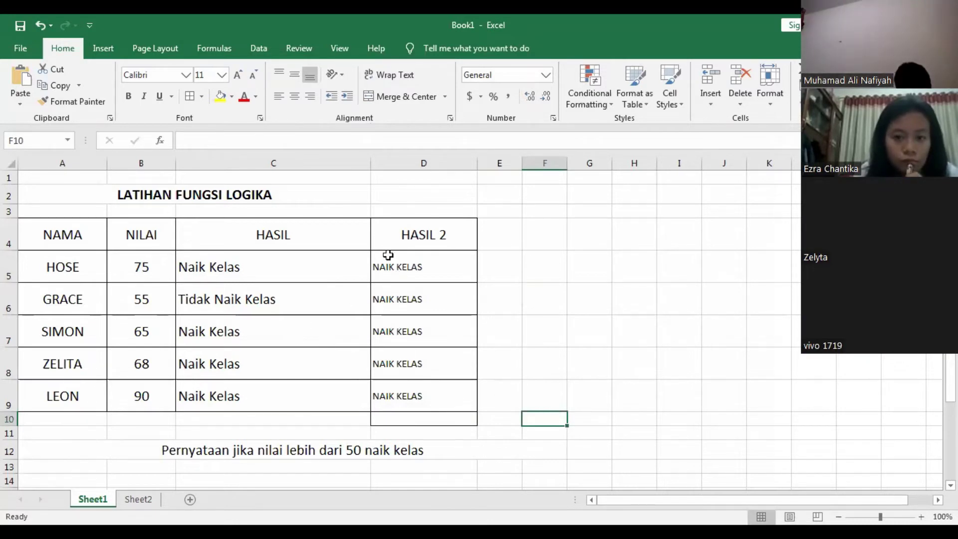
left_click_drag(398, 280, 418, 390)
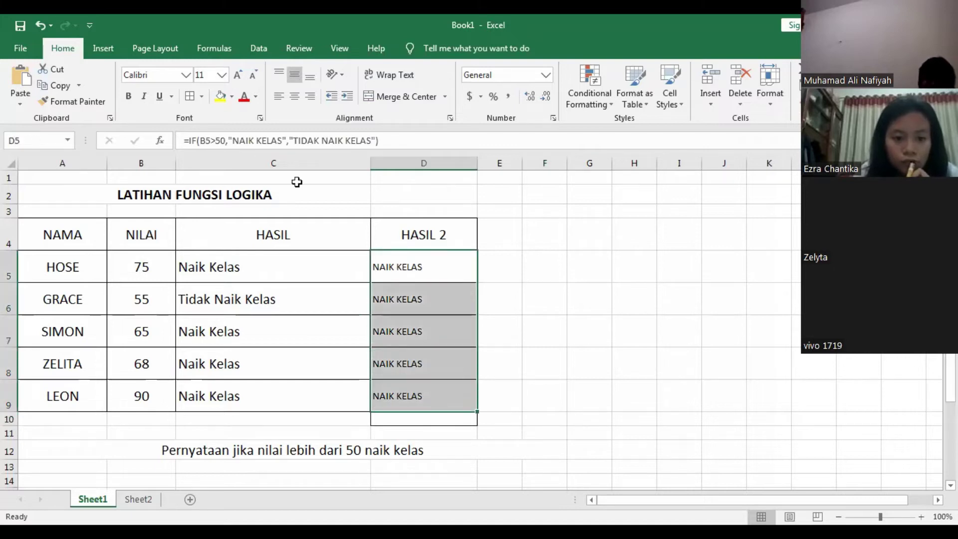
left_click(223, 76)
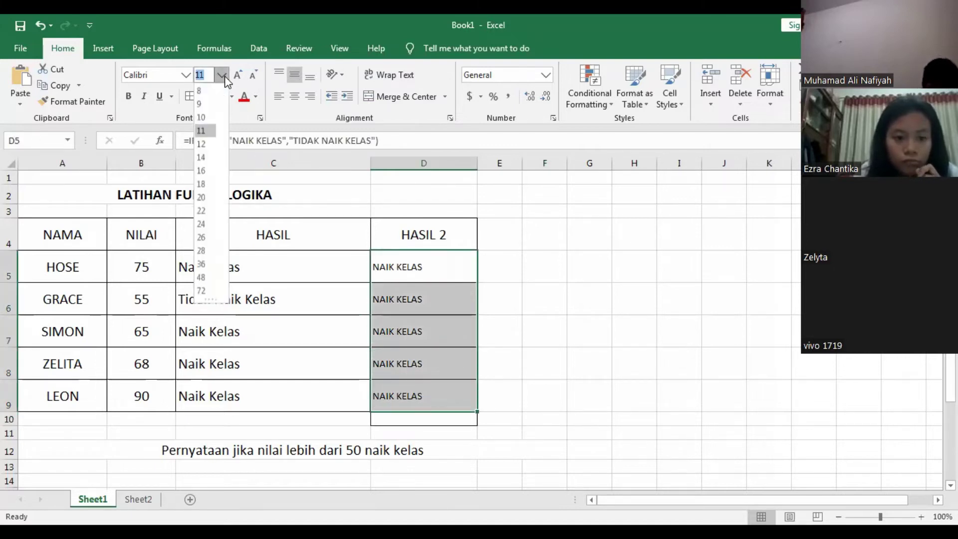
left_click(201, 157)
left_click(597, 323)
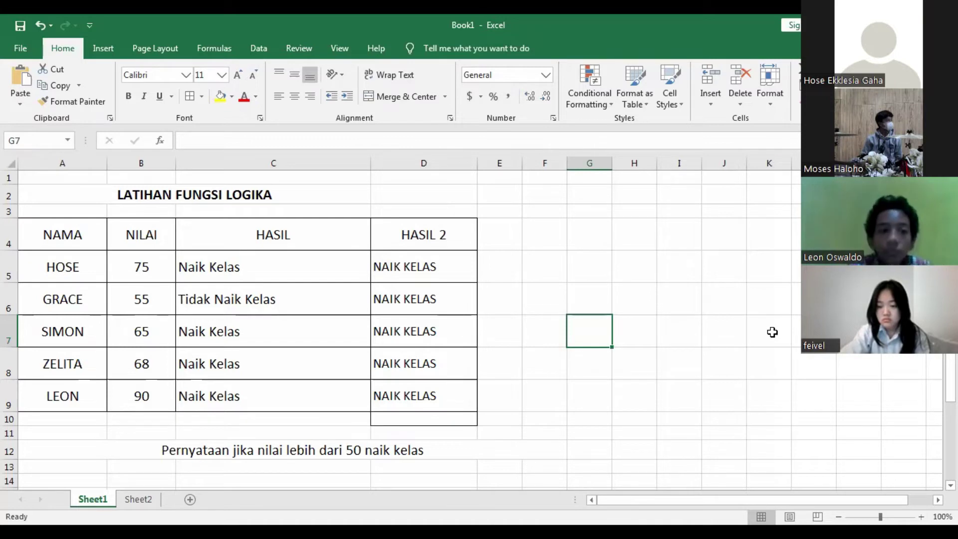
left_click(633, 384)
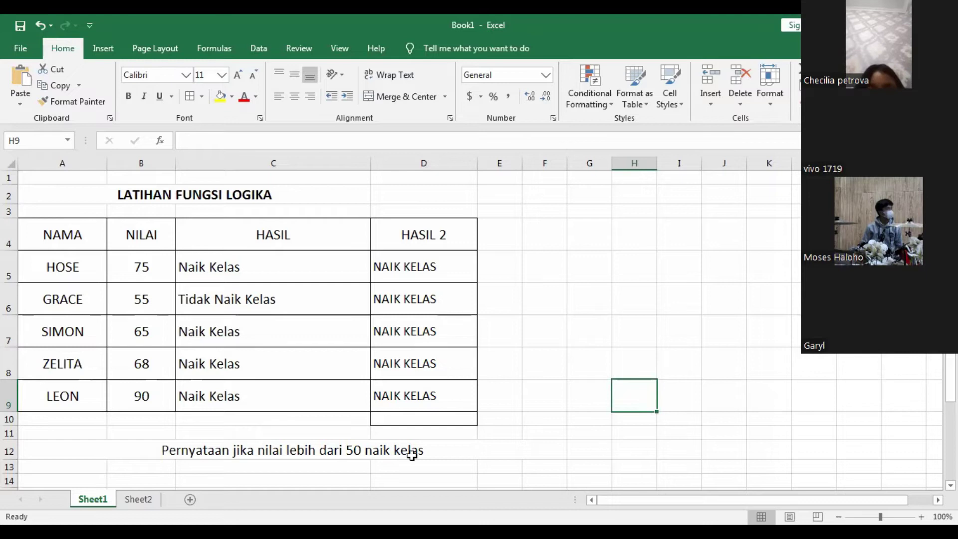
left_click(273, 446)
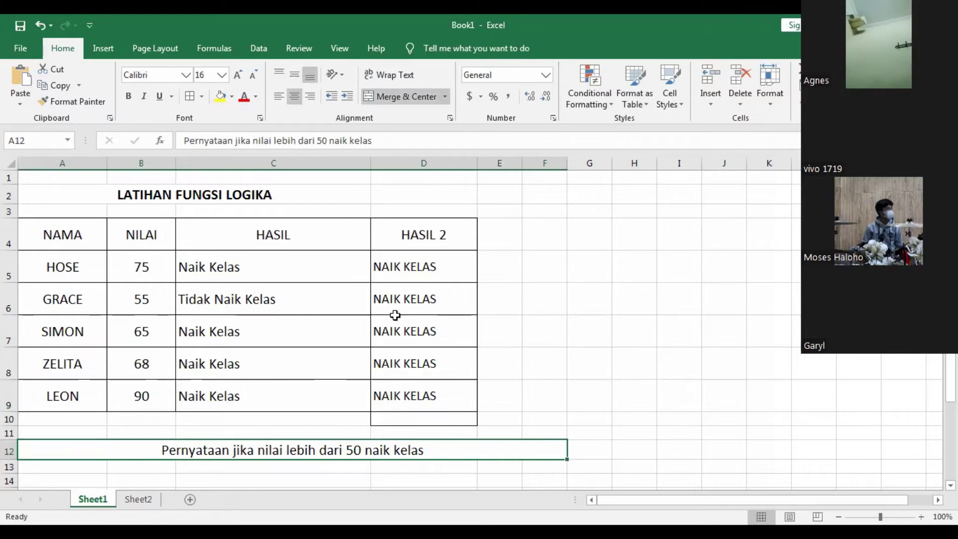
left_click(399, 270)
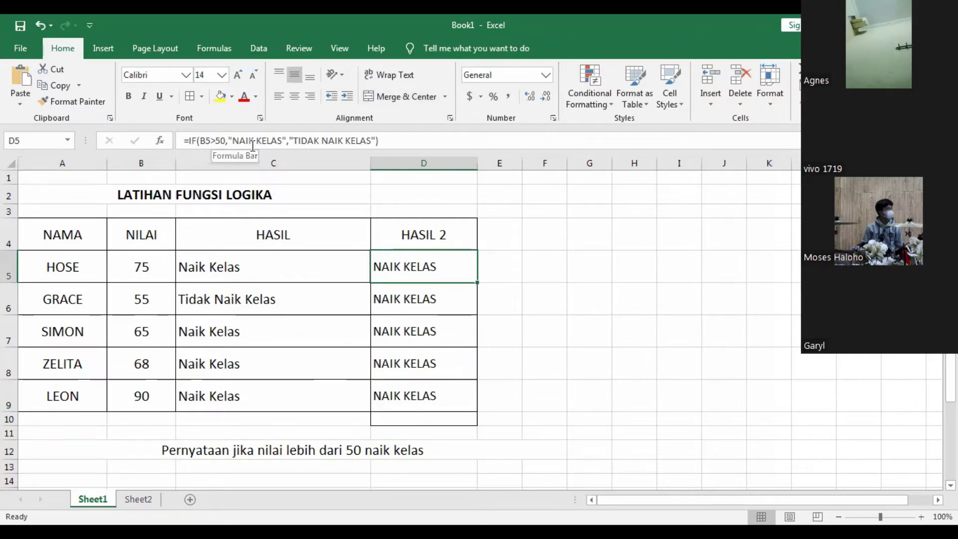
left_click(595, 437)
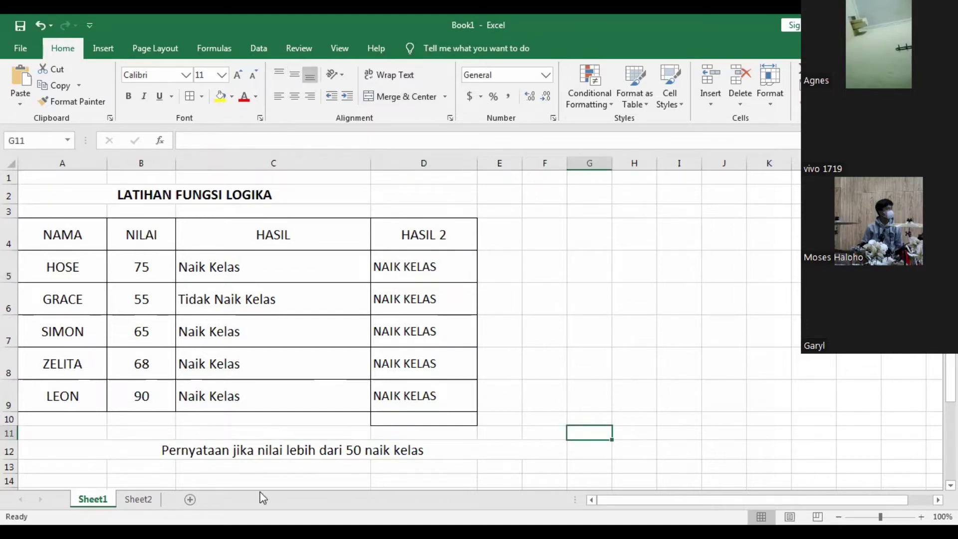
On Sheet2, enter a horizontally centred 1 in A3 under No and PN in B3 under kode
left_click(138, 500)
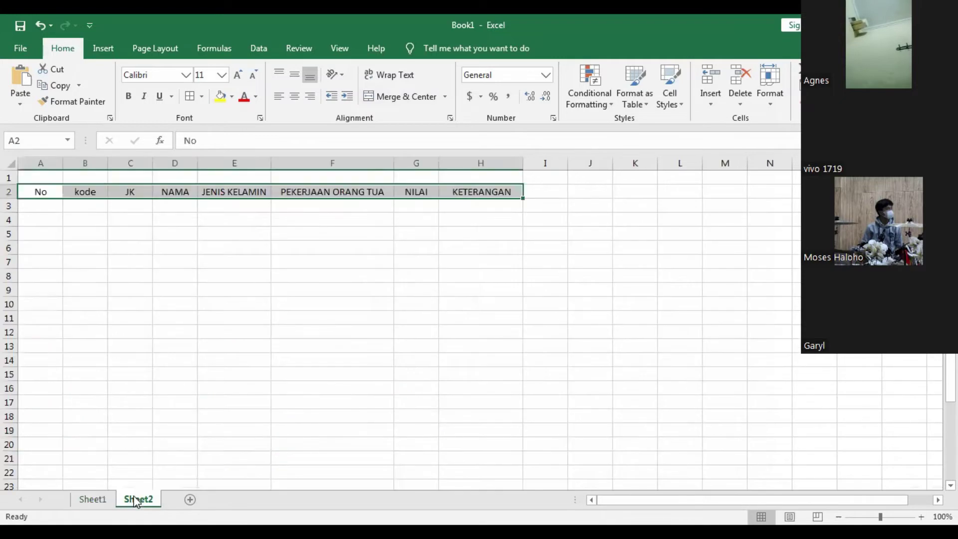
left_click(79, 317)
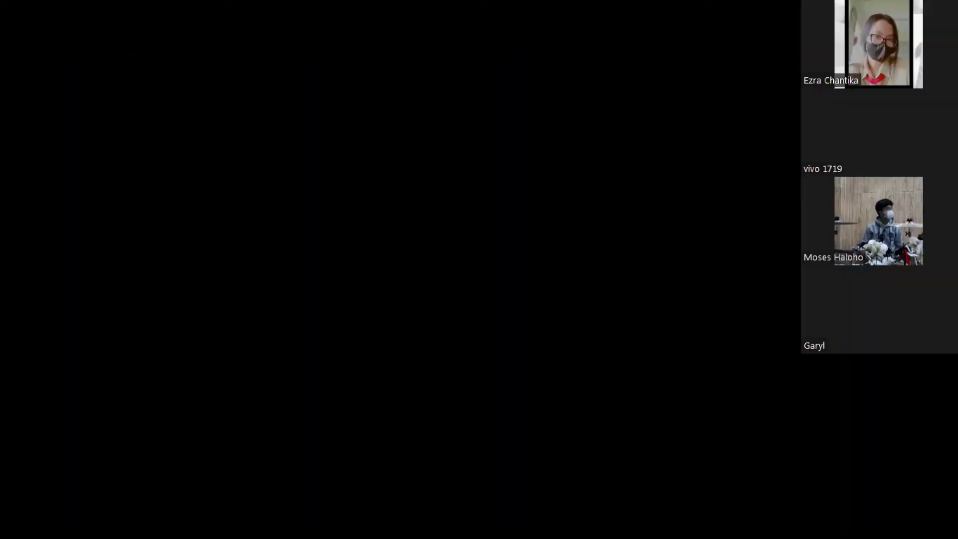
type("1")
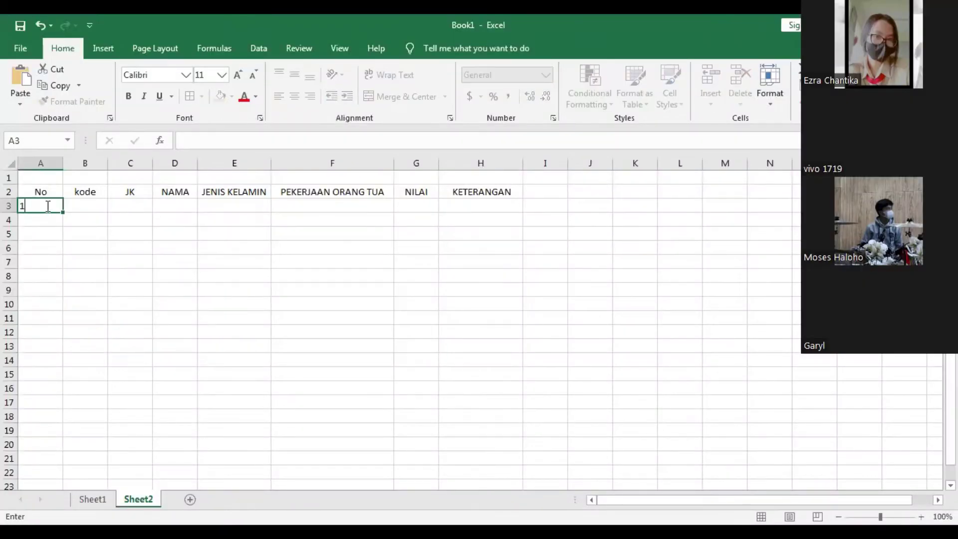
left_click(68, 209)
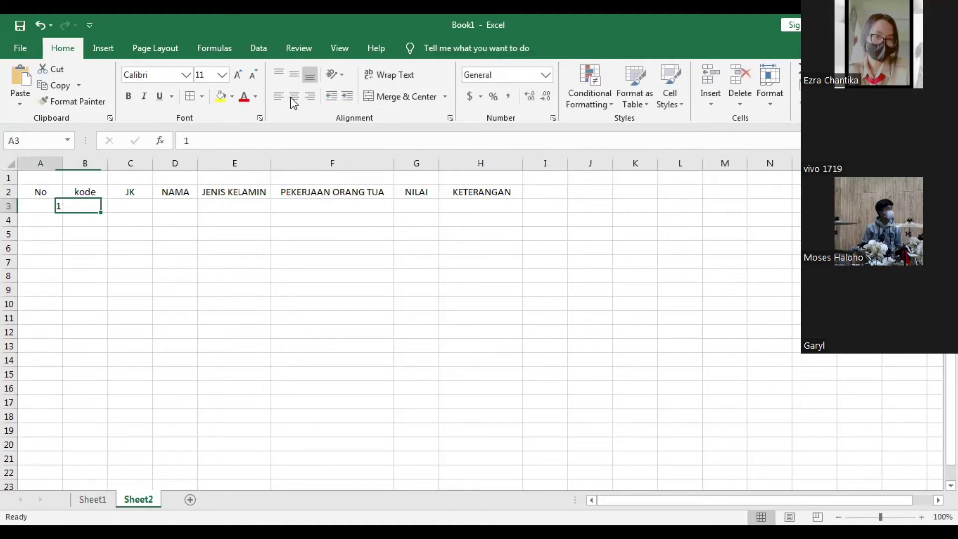
left_click(94, 208)
type("P")
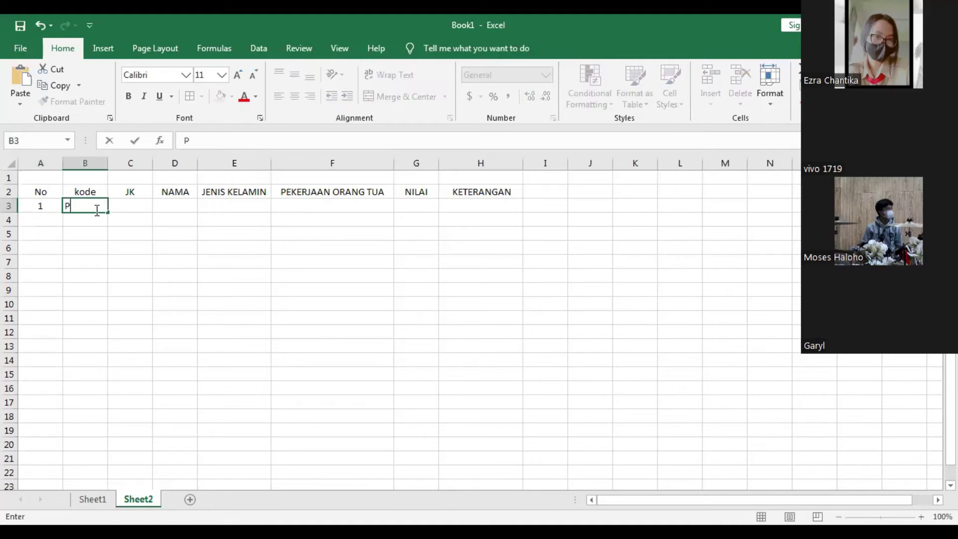
type("N")
Enter P in C3 under JK and centre the cell horizontally
left_click(132, 210)
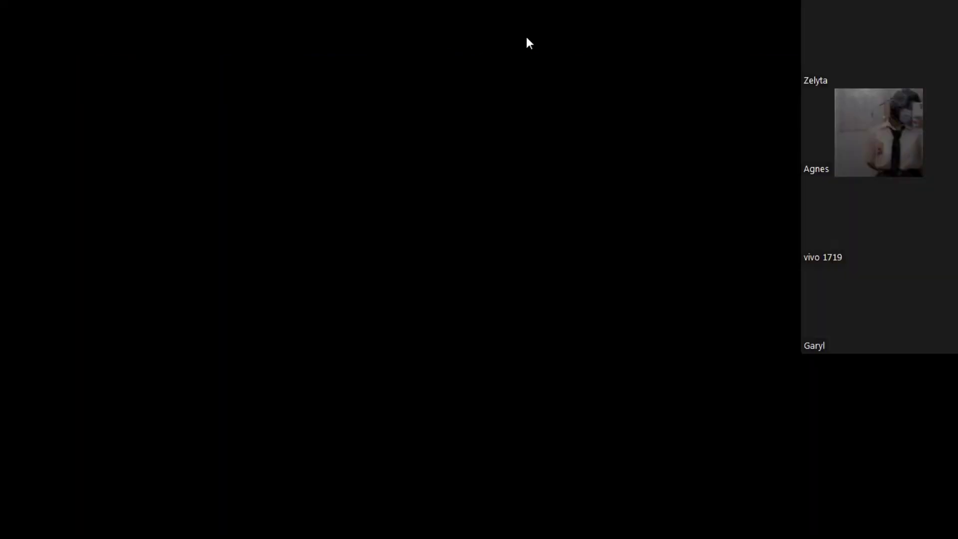
type("P")
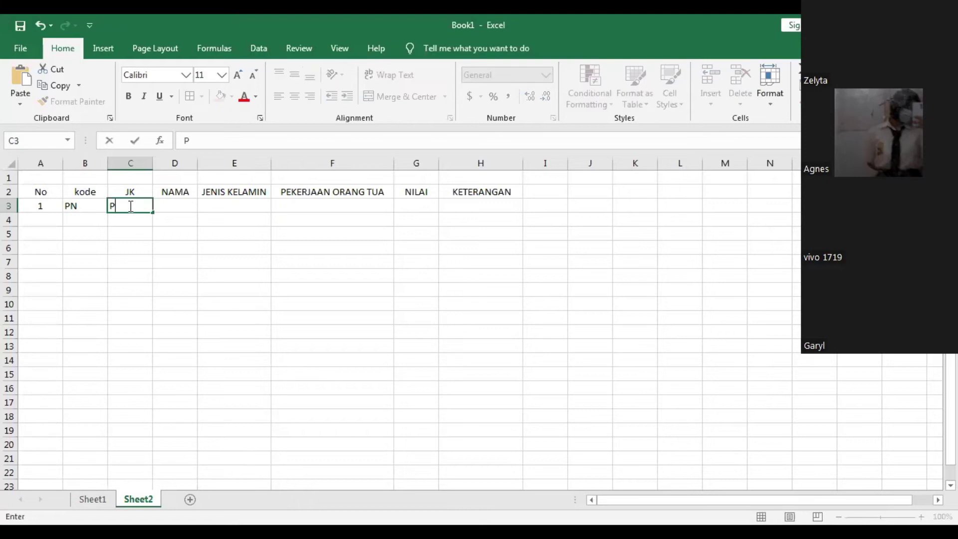
left_click(179, 204)
left_click(122, 204)
left_click(299, 97)
Enter the student's first name in D3 under NAMA and change the JK entry in C3 to L
left_click(177, 202)
type("HOSE")
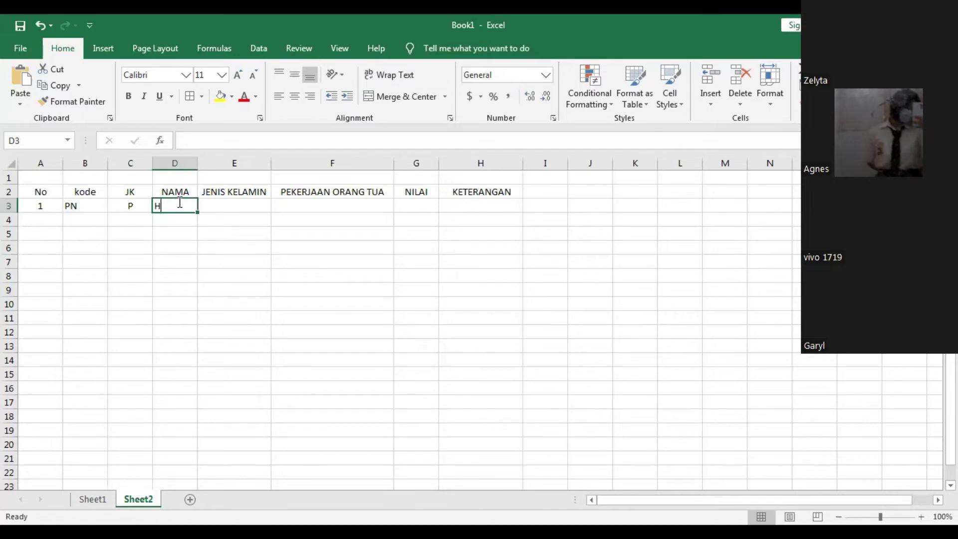
left_click(127, 206)
type("L")
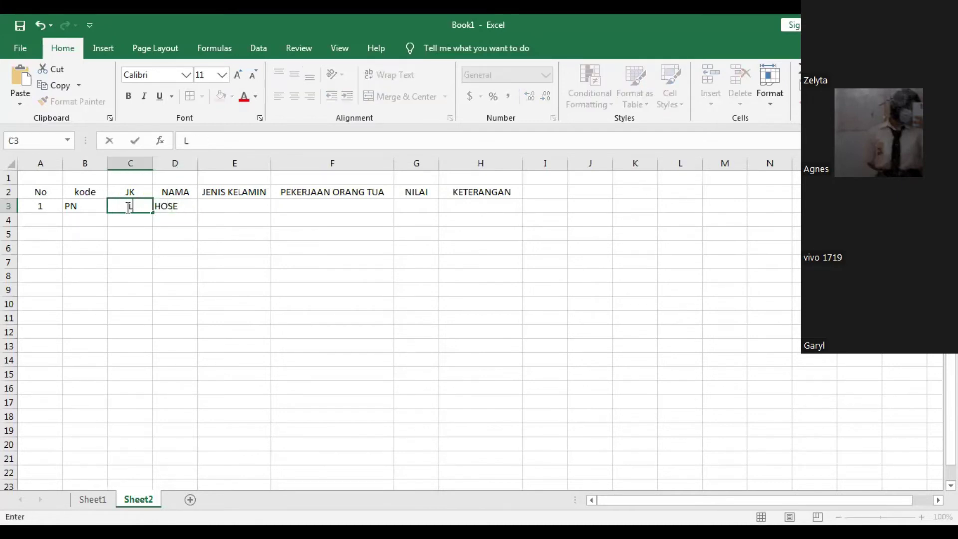
left_click(228, 208)
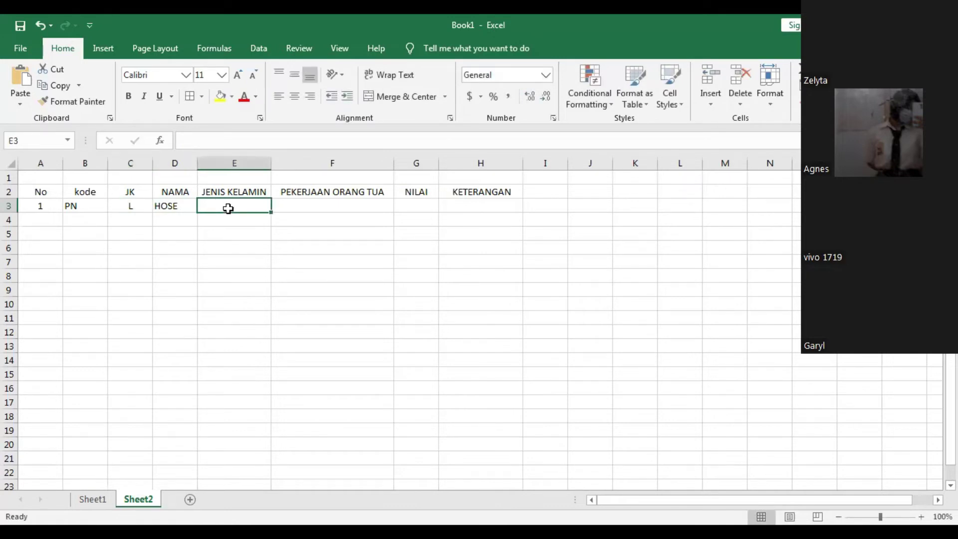
Enter 60 in G3 under NILAI and centre it horizontally
left_click(304, 211)
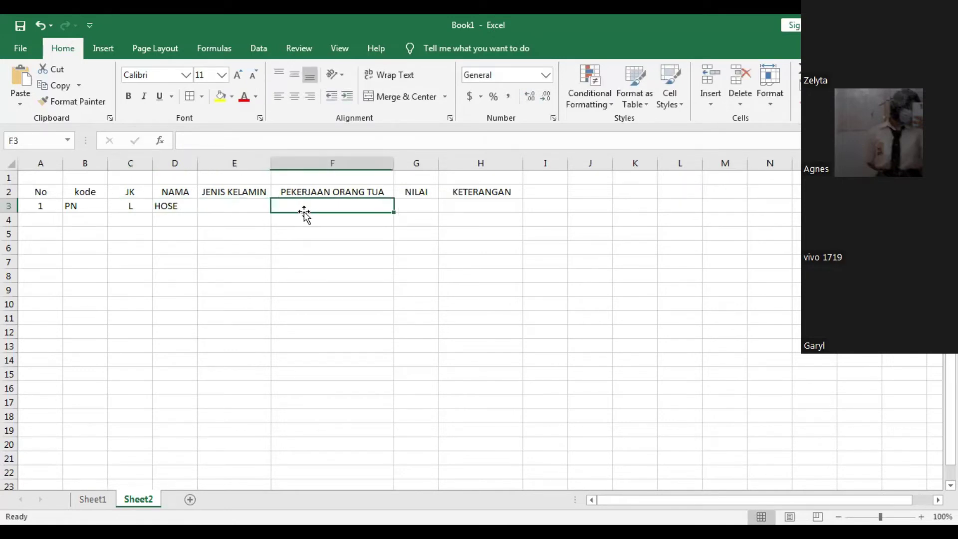
left_click(406, 210)
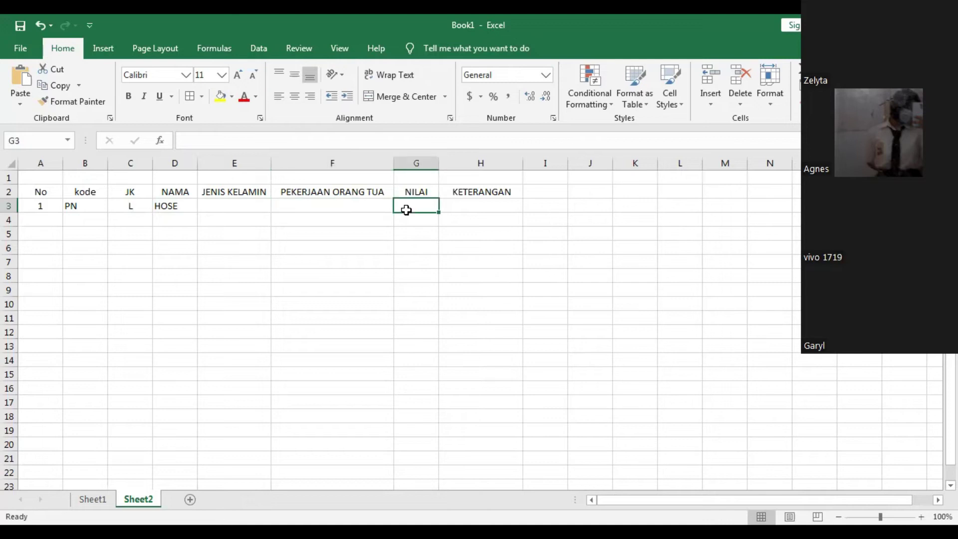
type("60")
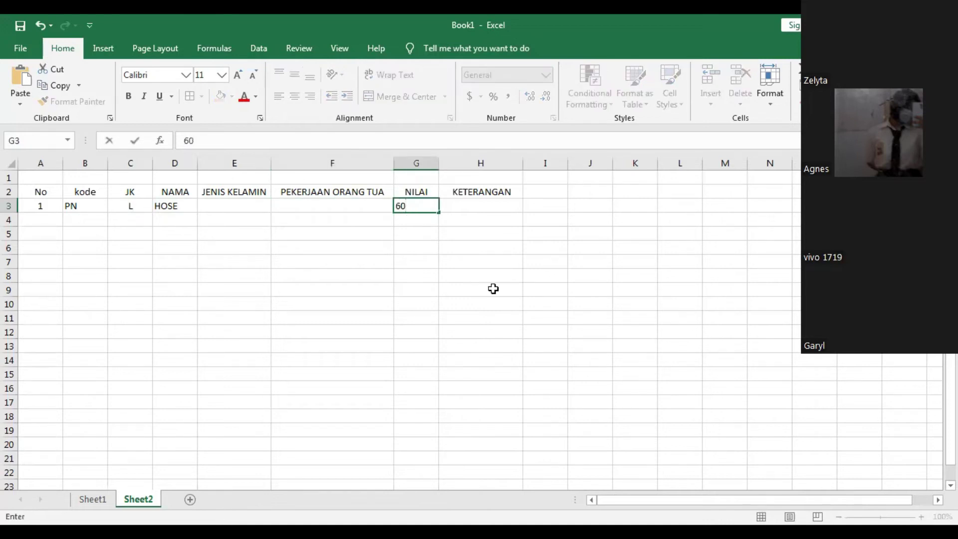
left_click(519, 314)
left_click(483, 209)
left_click(429, 207)
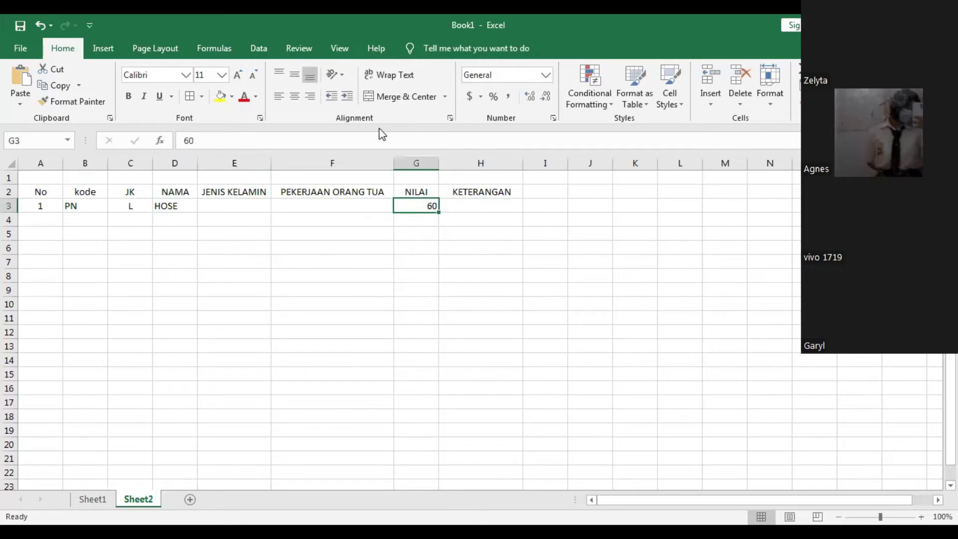
left_click(296, 99)
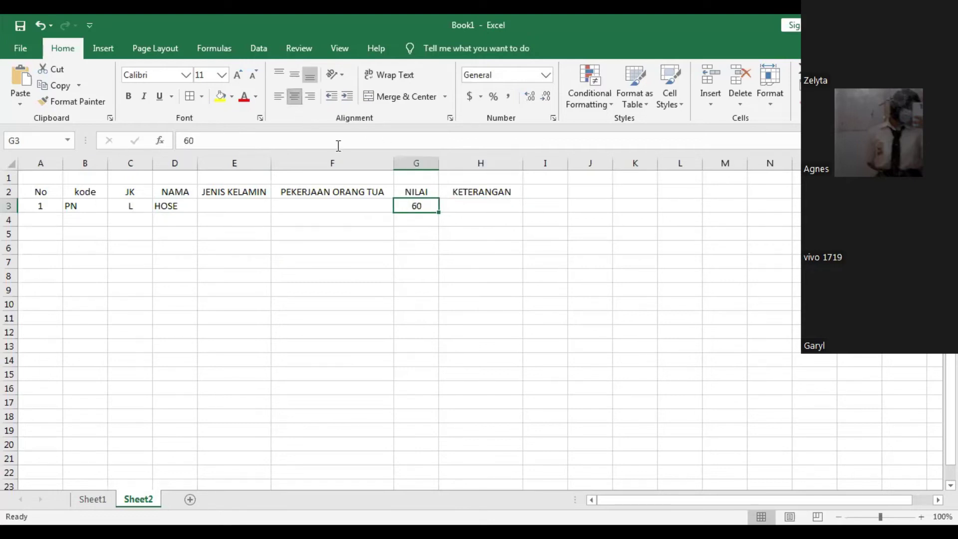
left_click(384, 314)
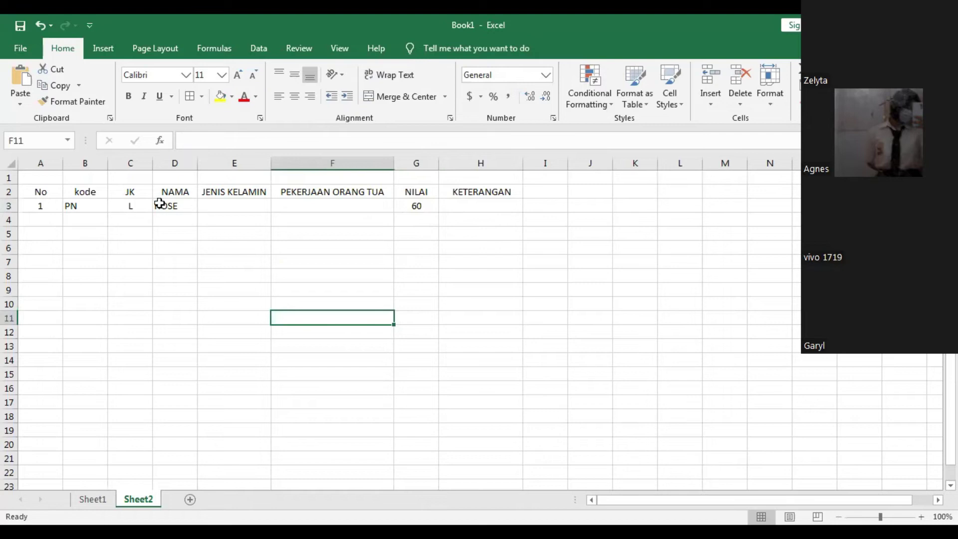
Start an IF formula in E3 under JENIS KELAMIN with the logical test C3="L"
left_click(206, 207)
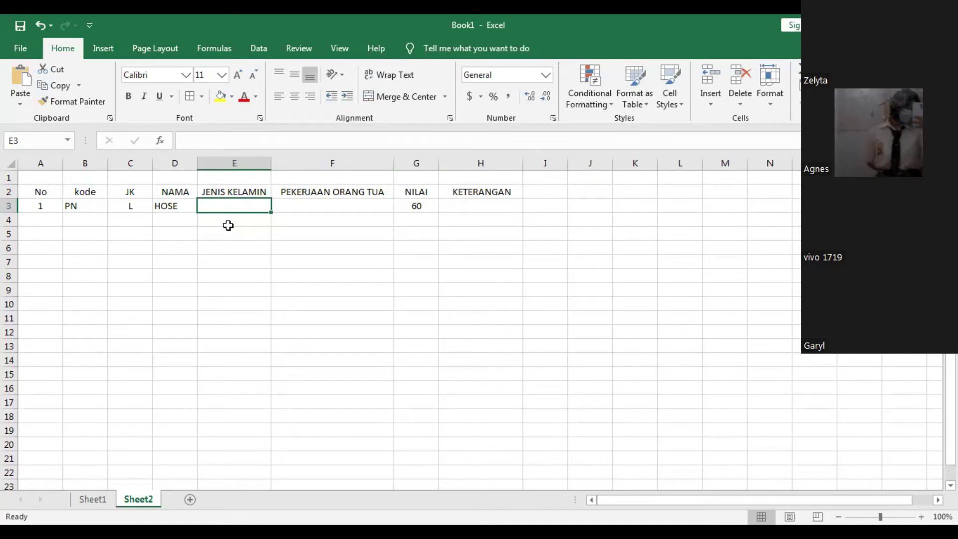
type("=")
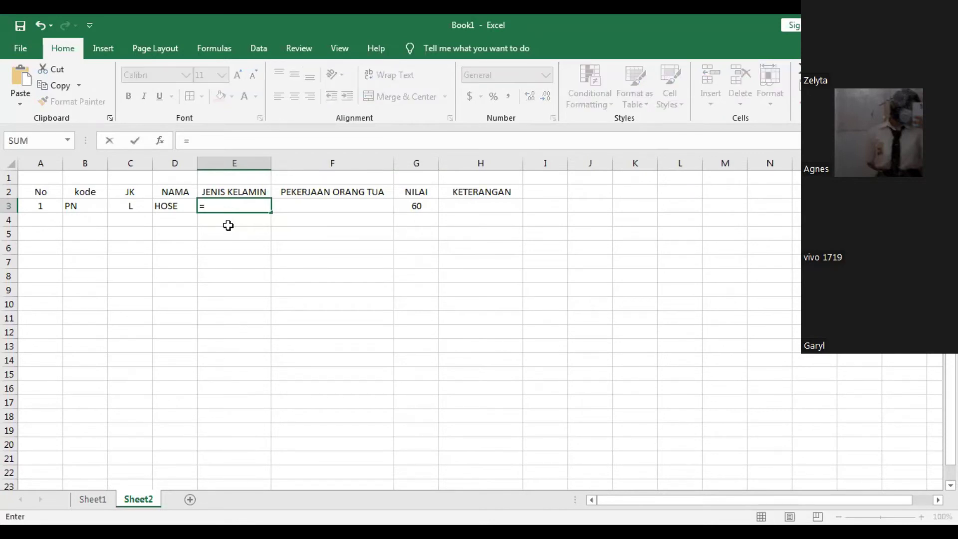
type("IF")
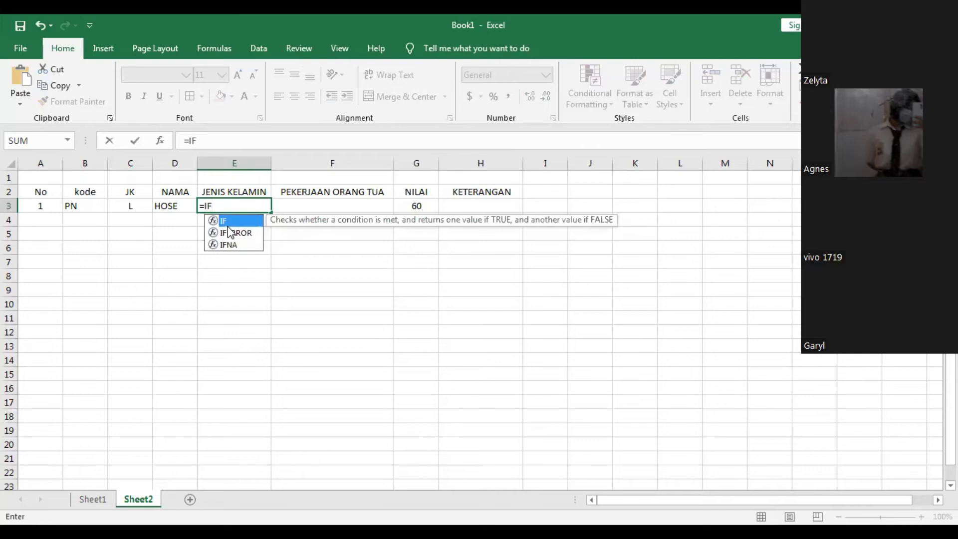
type("(")
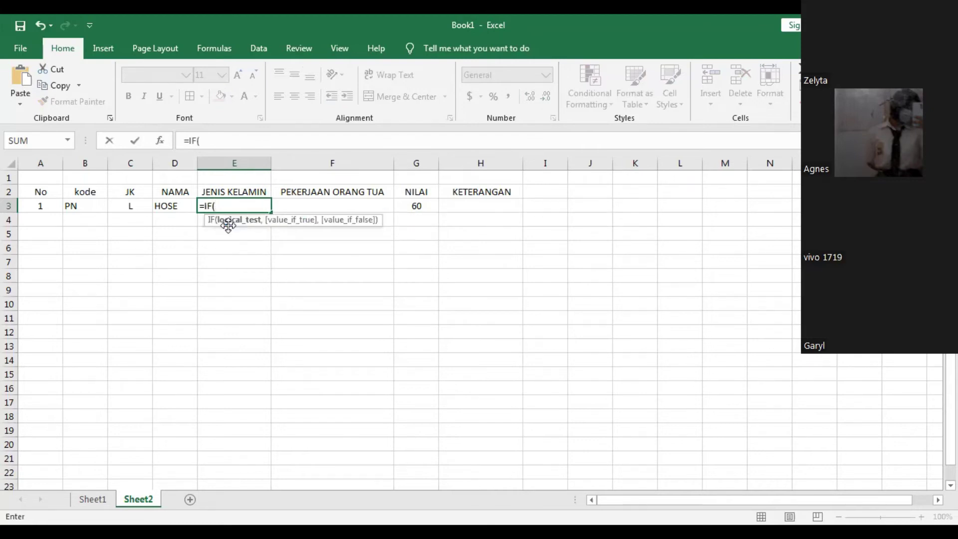
type("C")
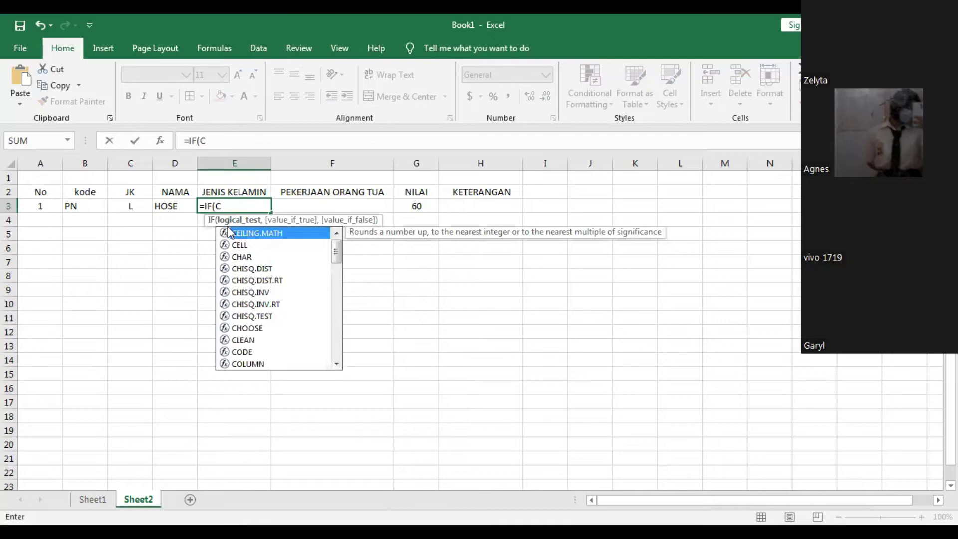
type("3=\"")
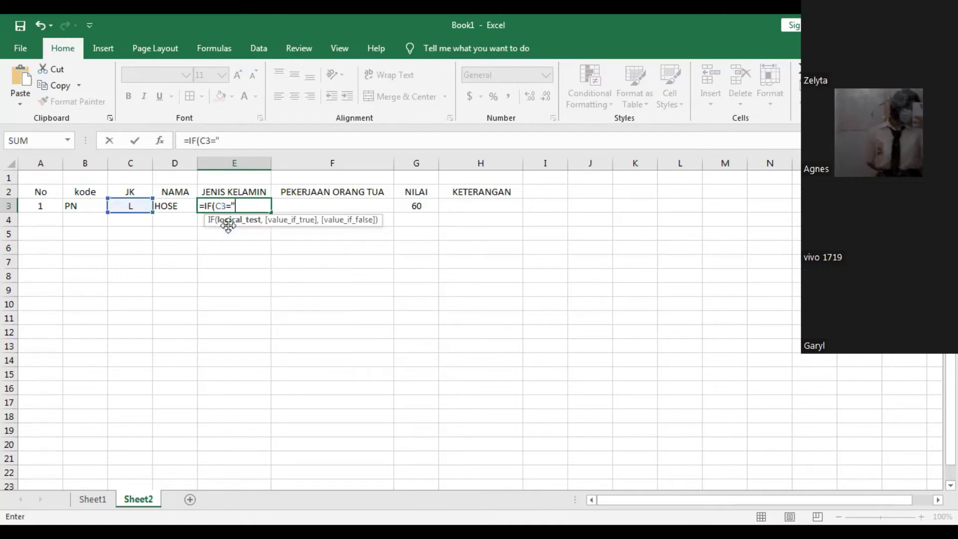
type("L\",")
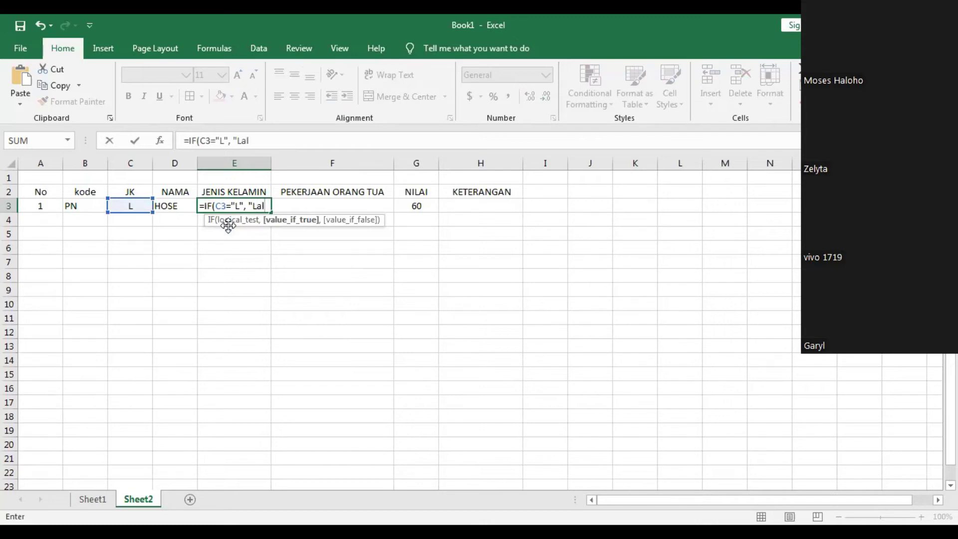
Add "Laki-laki" as the value if true and "Wanita" as the value if false, and complete the E3 formula
type("\"Laki-laki\",\"w")
key("BackSpace")
type("W")
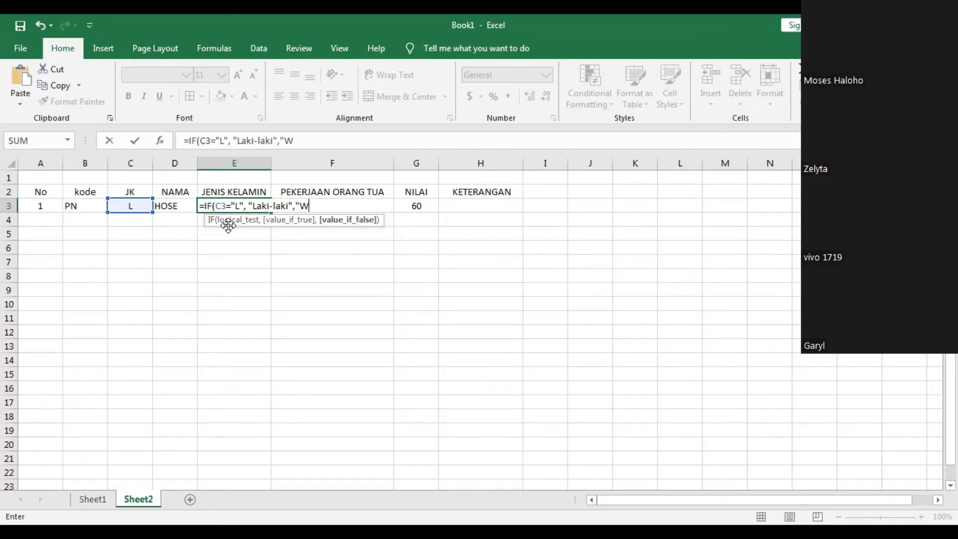
type("anita")
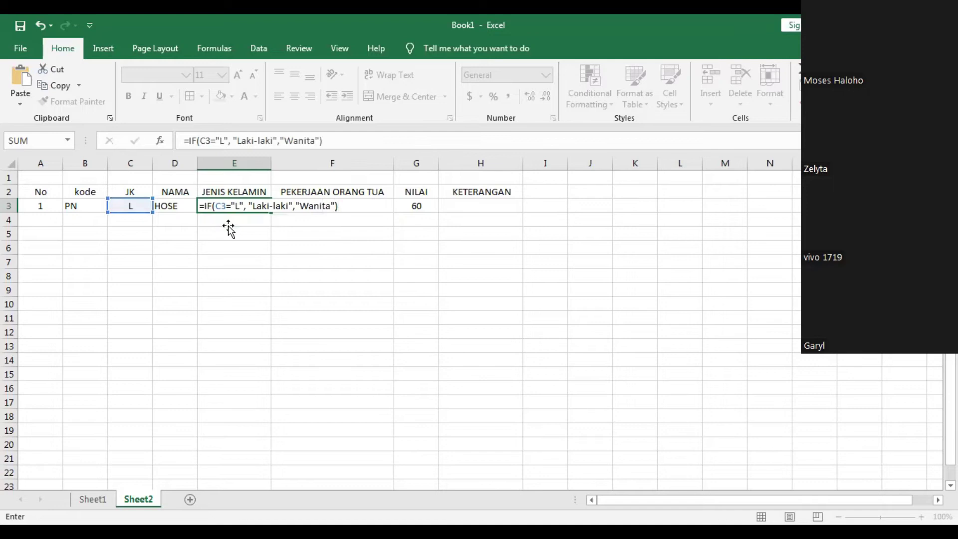
key("Return")
left_click(231, 203)
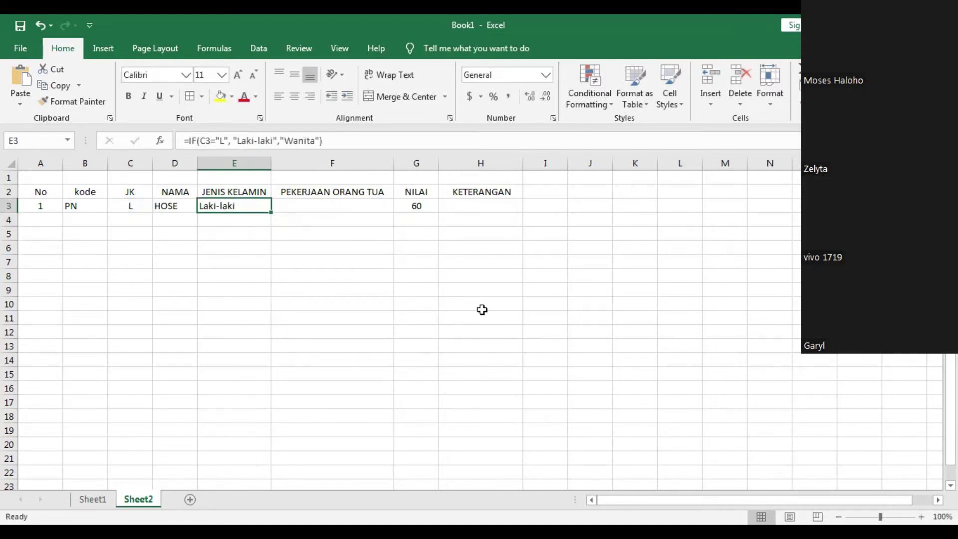
left_click(130, 217)
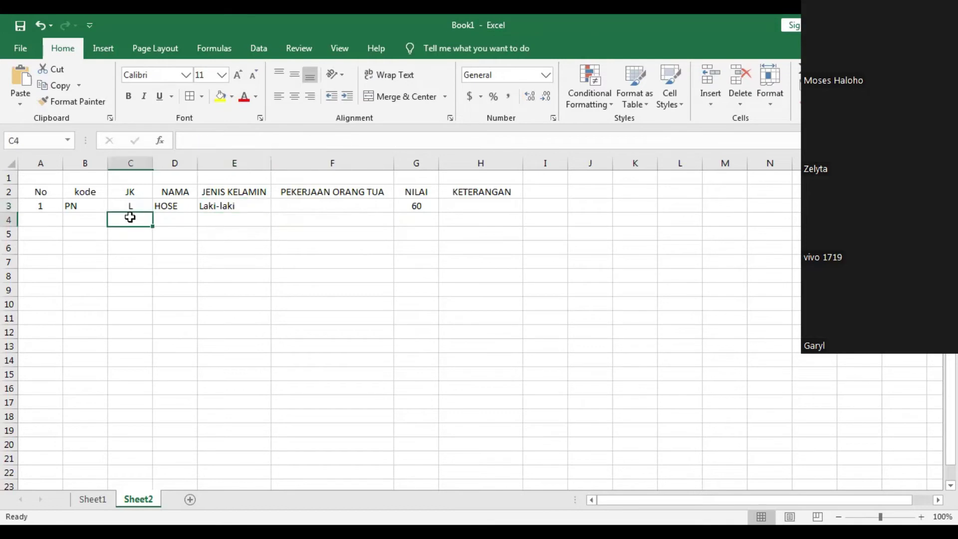
Enter P in C4 under JK, centre it horizontally, and enter the second student's first name in D4
type("P")
left_click(160, 224)
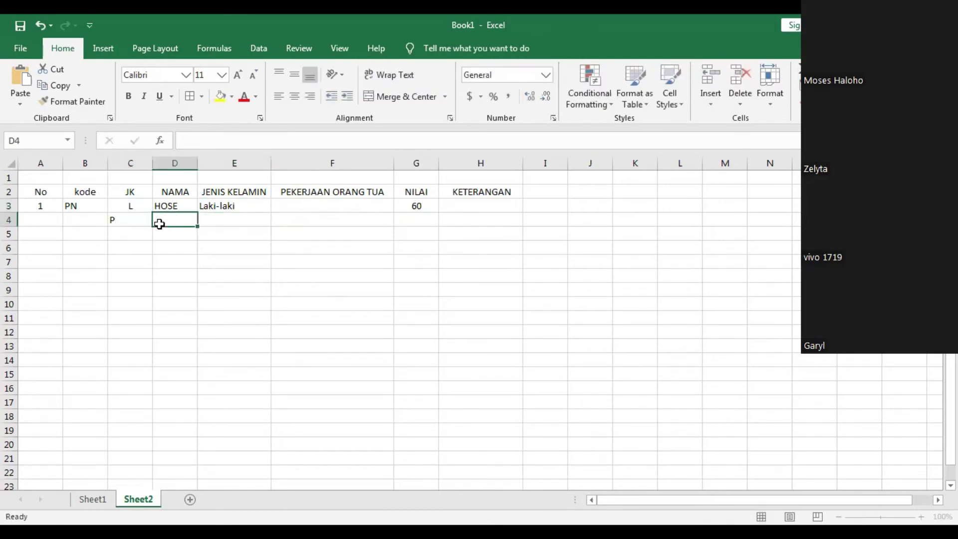
left_click(132, 218)
left_click(294, 97)
left_click(183, 216)
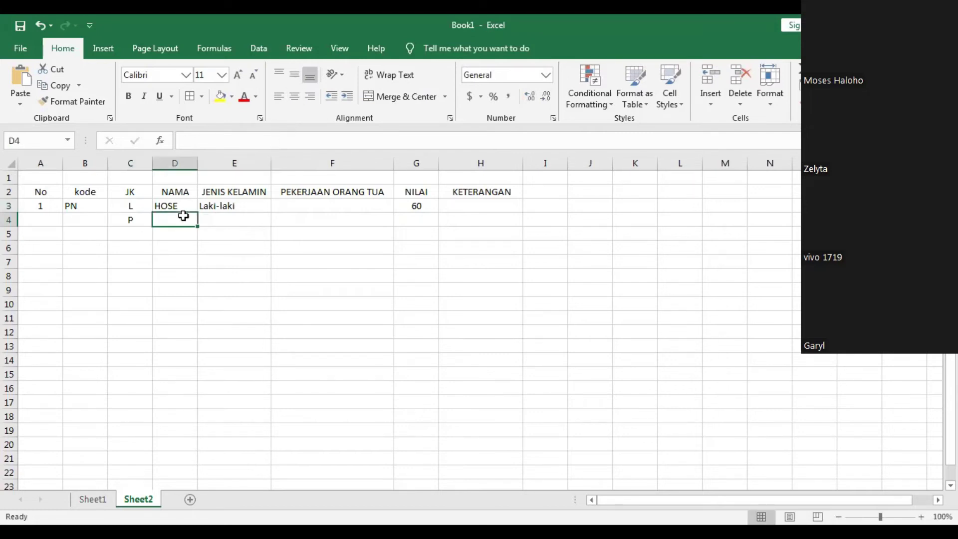
type("KAYLA")
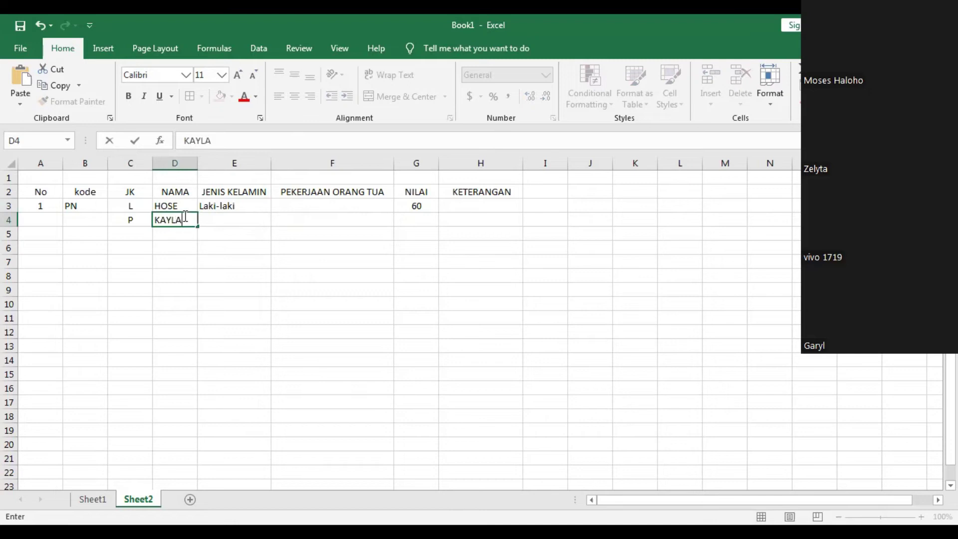
left_click(225, 240)
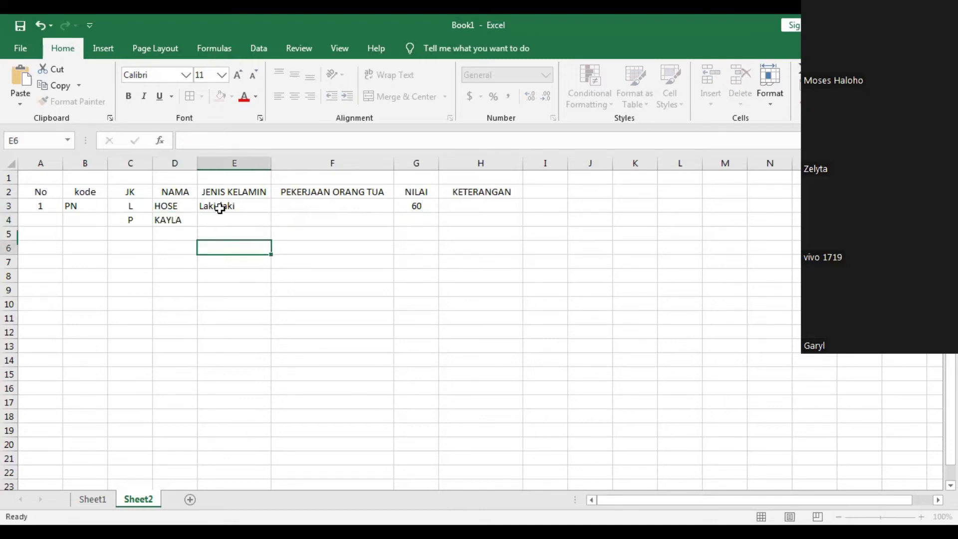
Copy the JENIS KELAMIN formula from E3 down to E4
left_click(218, 206)
left_click_drag(270, 214, 270, 223)
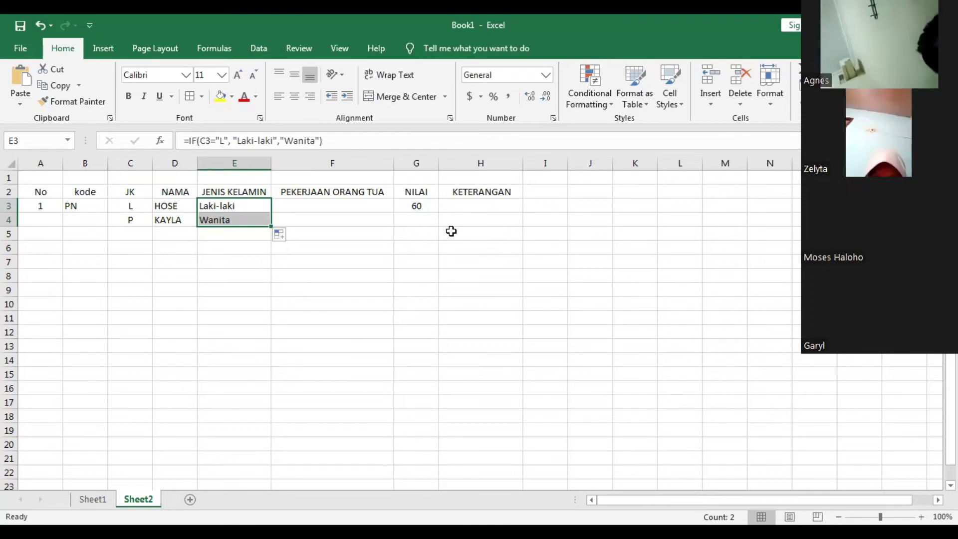
left_click(314, 206)
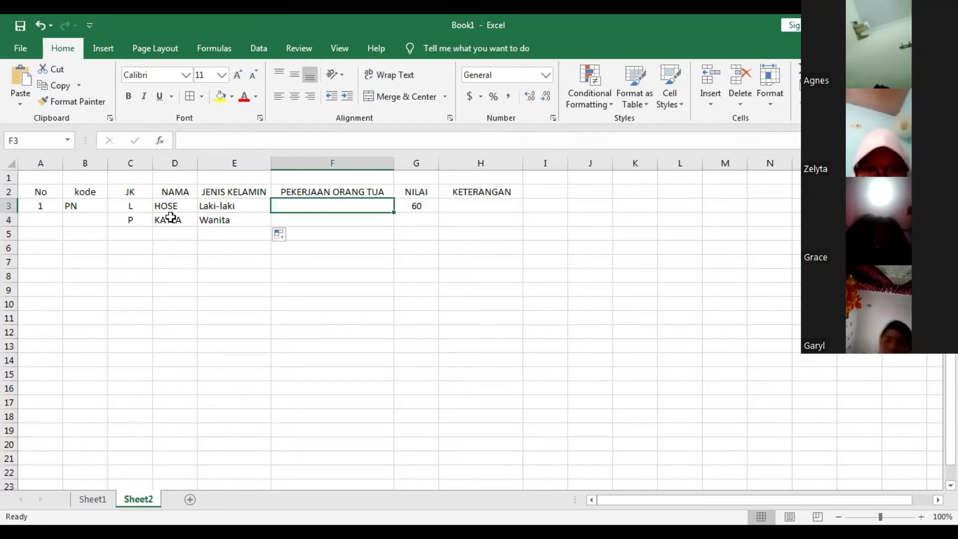
left_click(212, 206)
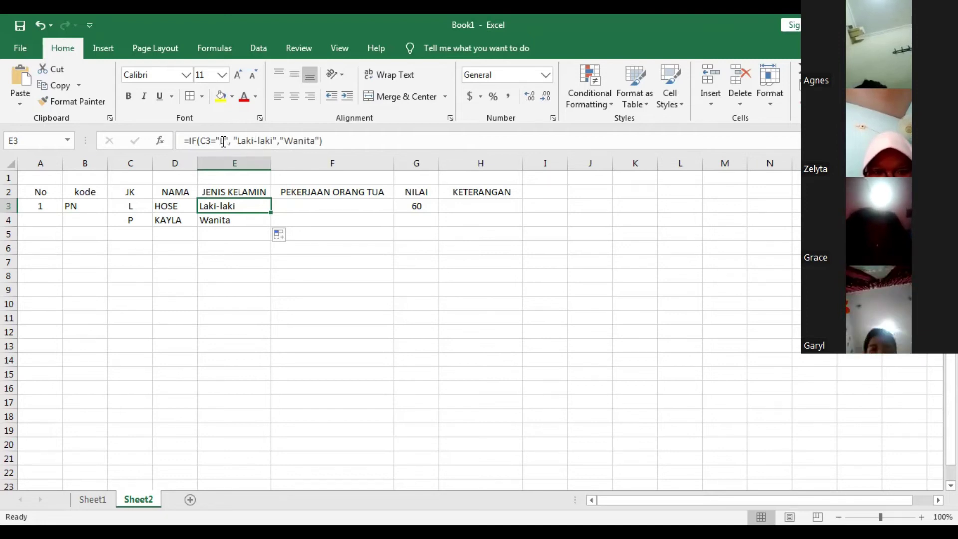
left_click(342, 280)
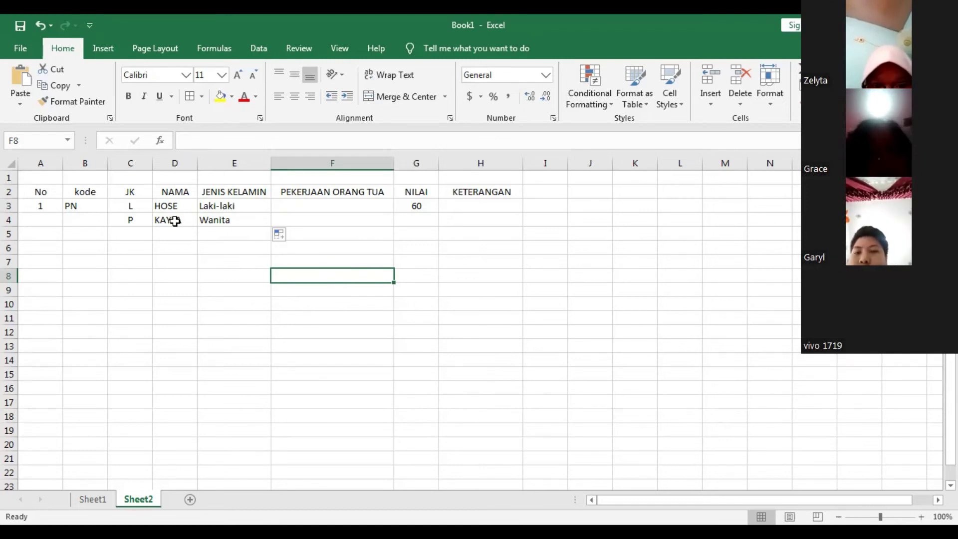
Enter the codes PS, WS and BR in B4:B6, with P in C5 and L in C6 under JK
left_click(83, 223)
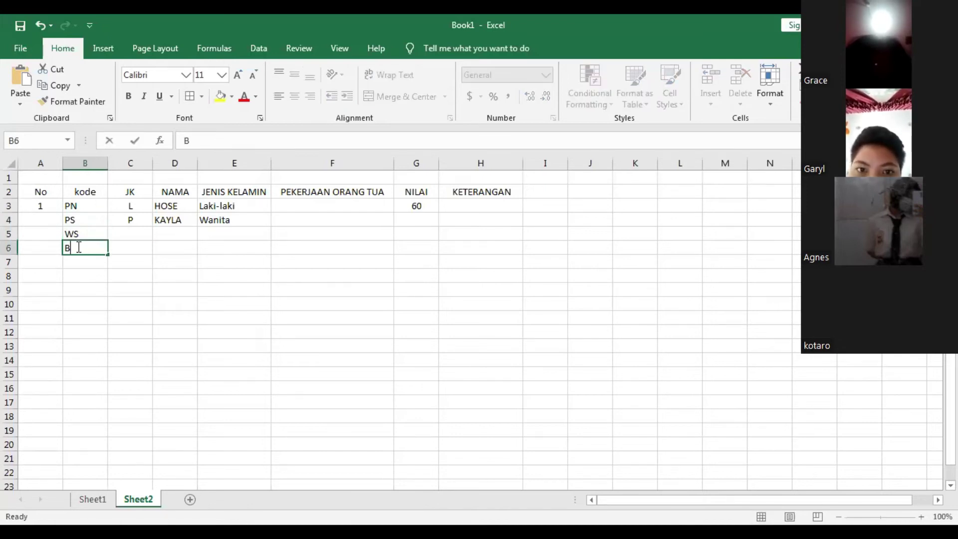
left_click(137, 235)
type("P")
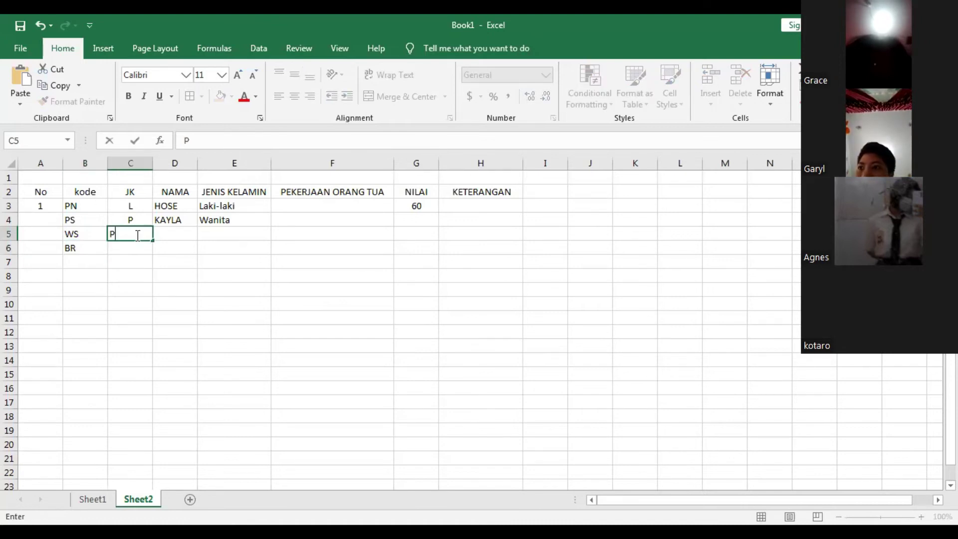
left_click(125, 251)
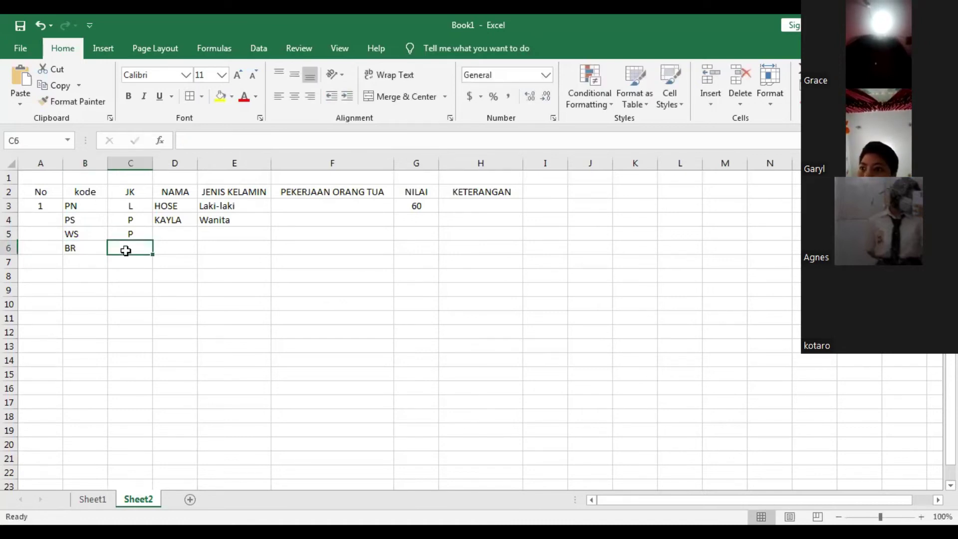
type("L")
left_click(189, 285)
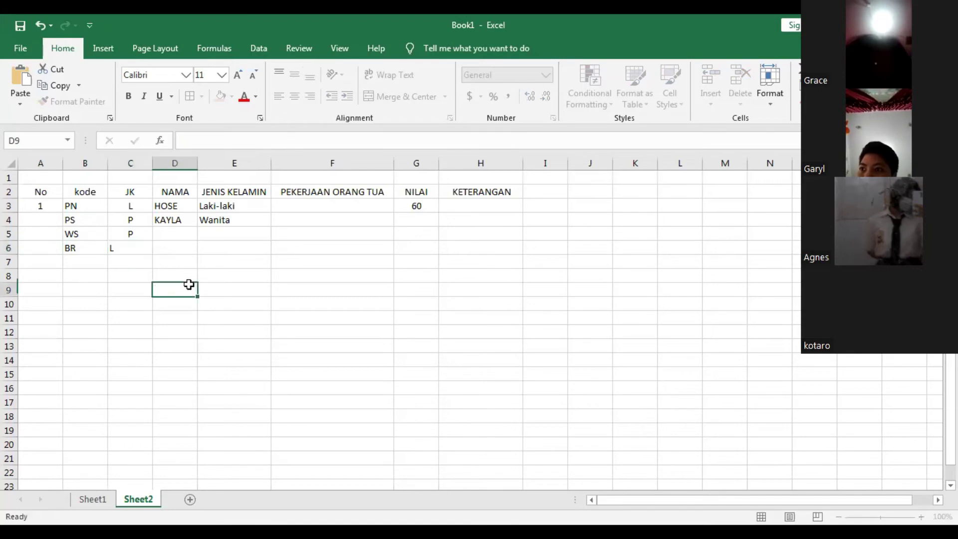
Enter the third and fourth students' first names in D5 and D6 under NAMA
left_click(164, 243)
left_click(165, 230)
type("FEE")
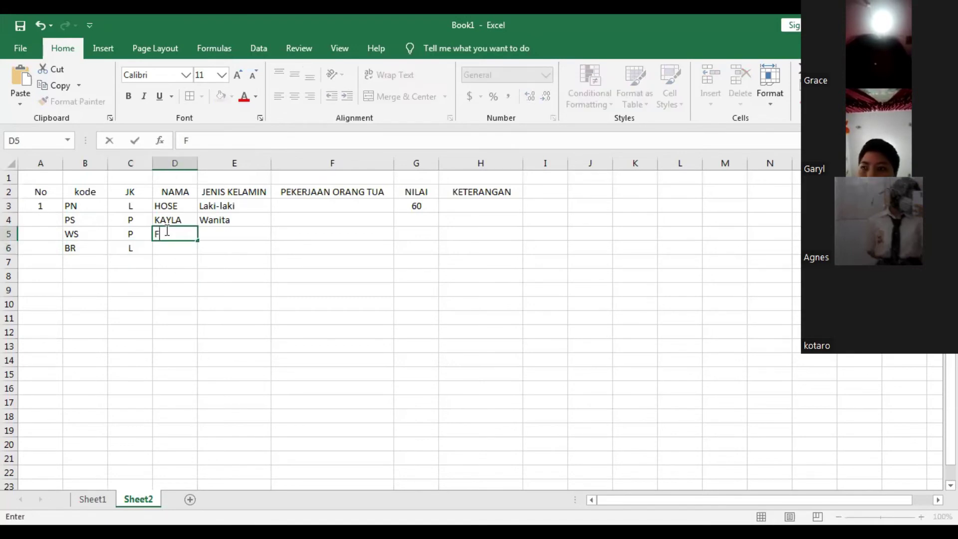
key("BackSpace")
type("IVEL")
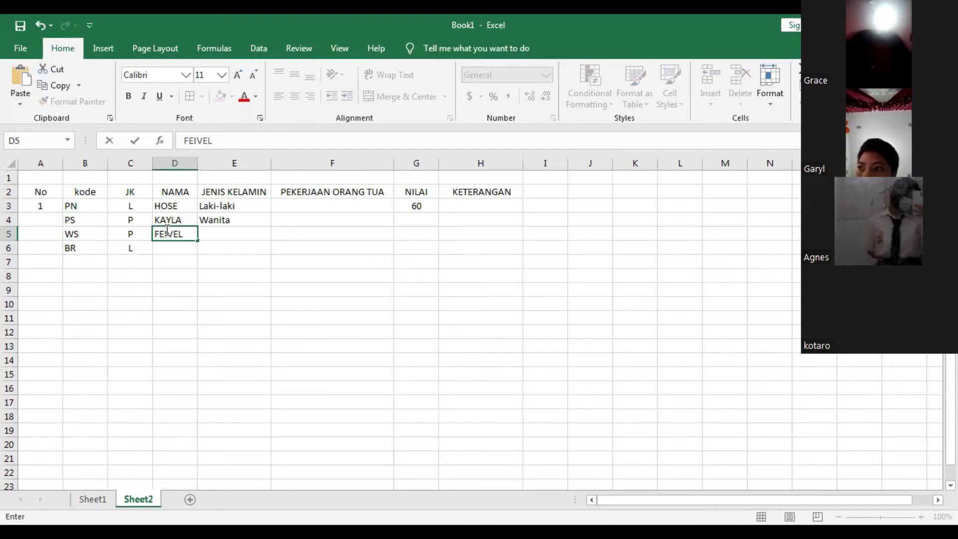
left_click(169, 246)
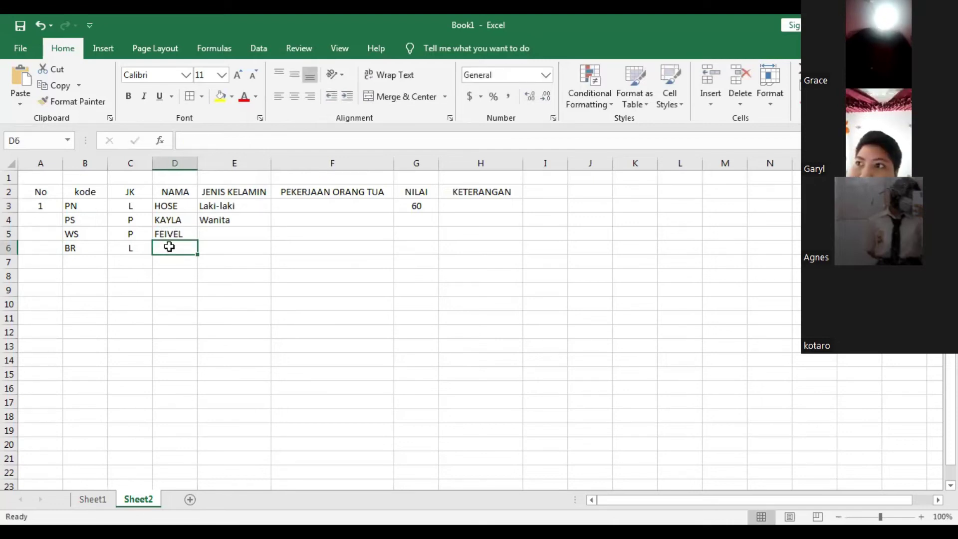
type("MOSES")
left_click(276, 316)
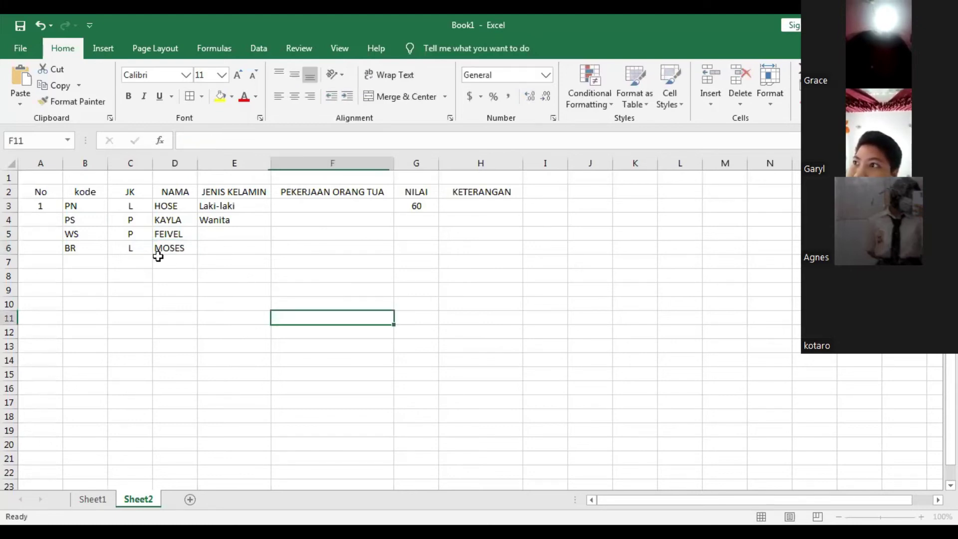
Enter 2 in A4 under No
left_click(39, 205)
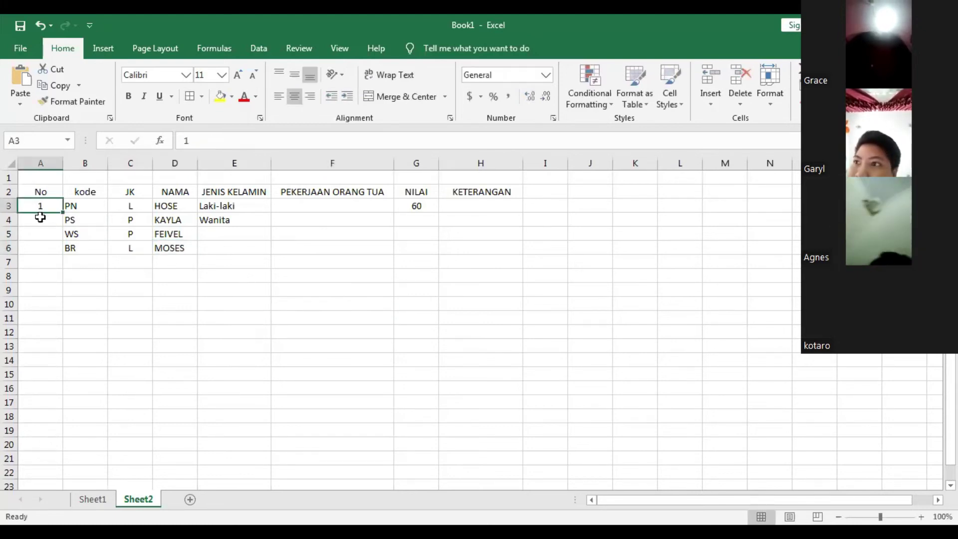
left_click(40, 218)
type("2")
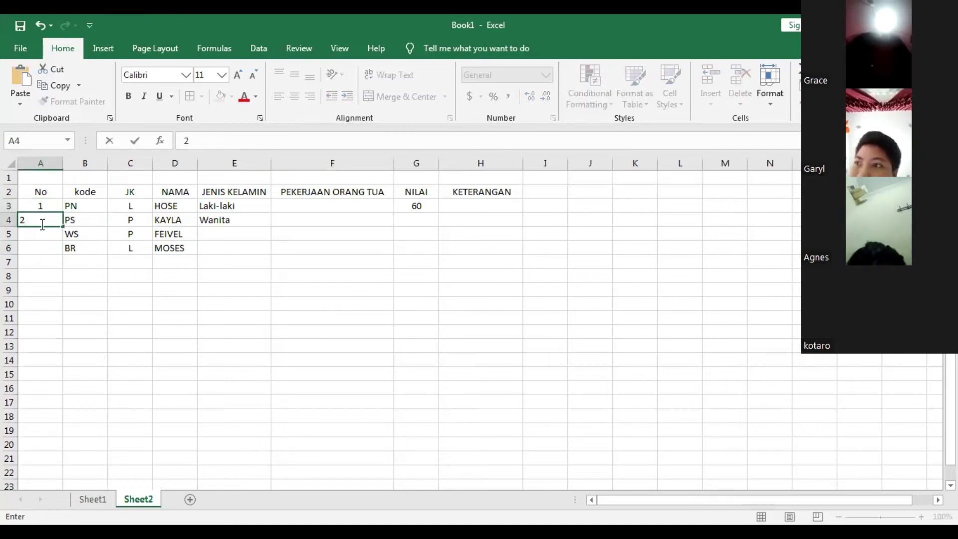
key("Return")
Extend the number series in A3:A4 down to A6 and centre A3:A6 horizontally
left_click(28, 203)
left_click_drag(31, 216, 31, 220)
left_click(33, 230)
left_click(36, 207)
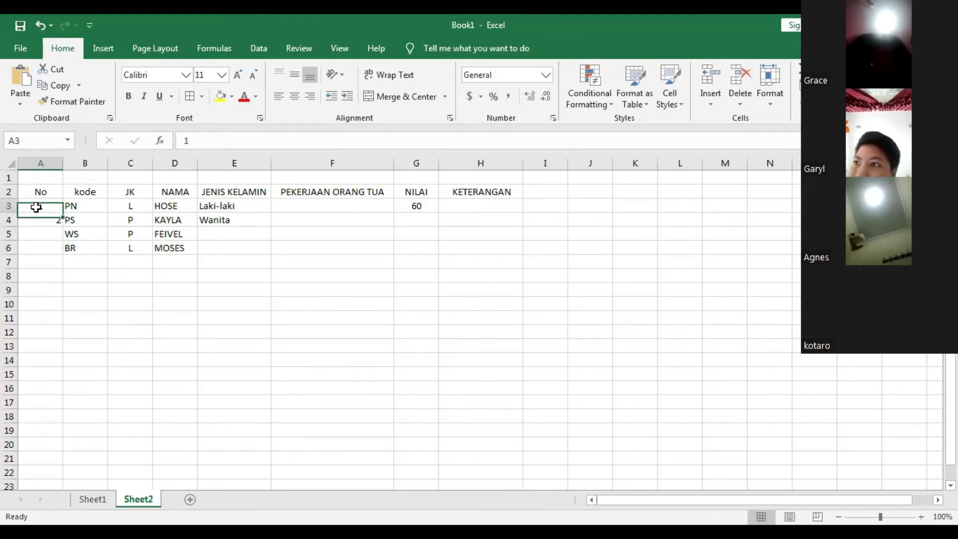
key("shift+Down")
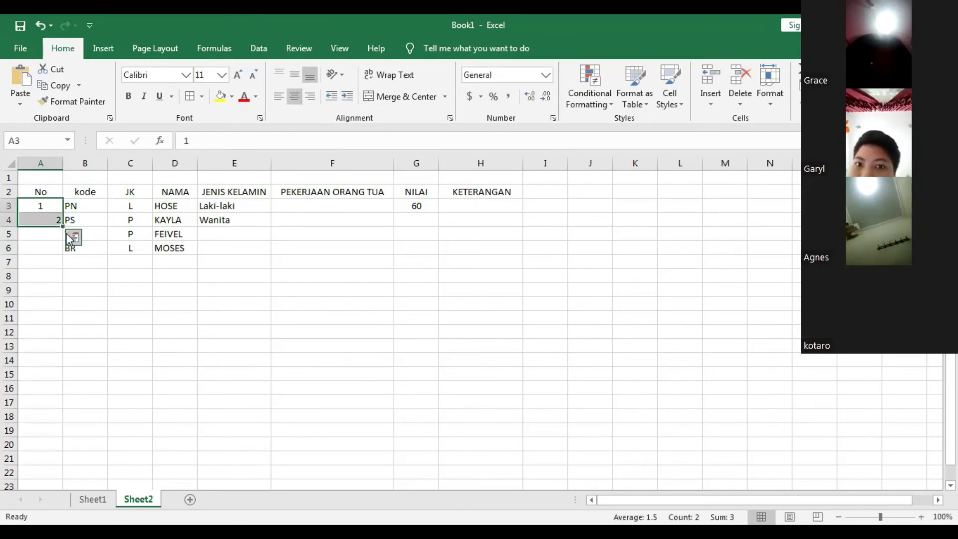
left_click_drag(63, 227, 60, 250)
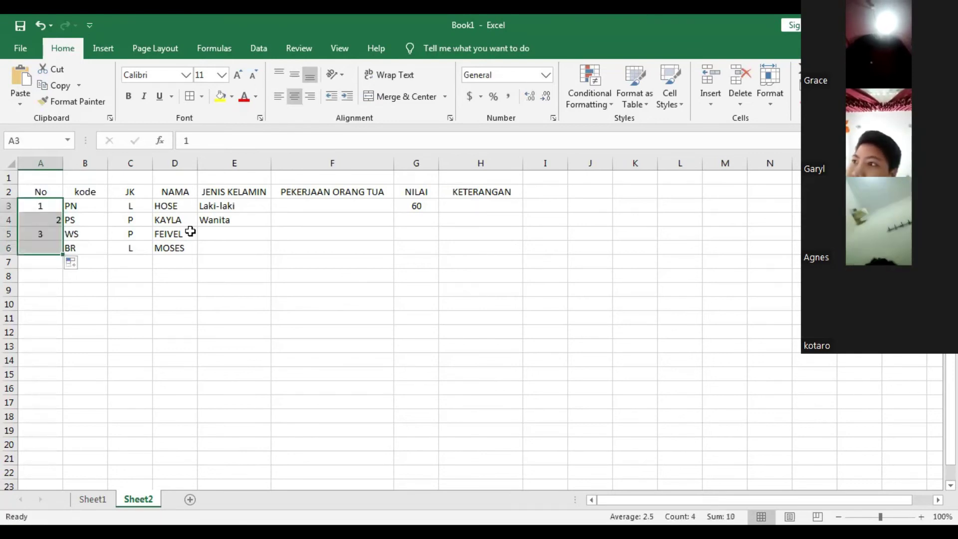
left_click(293, 99)
left_click(305, 259)
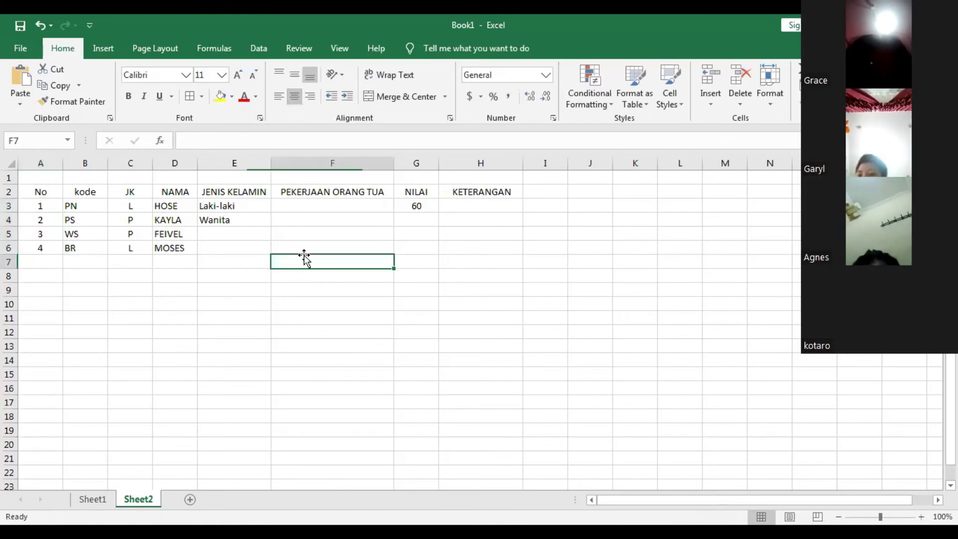
Fill the JENIS KELAMIN formula from E3 down through E6
left_click(231, 206)
left_click_drag(270, 213, 265, 255)
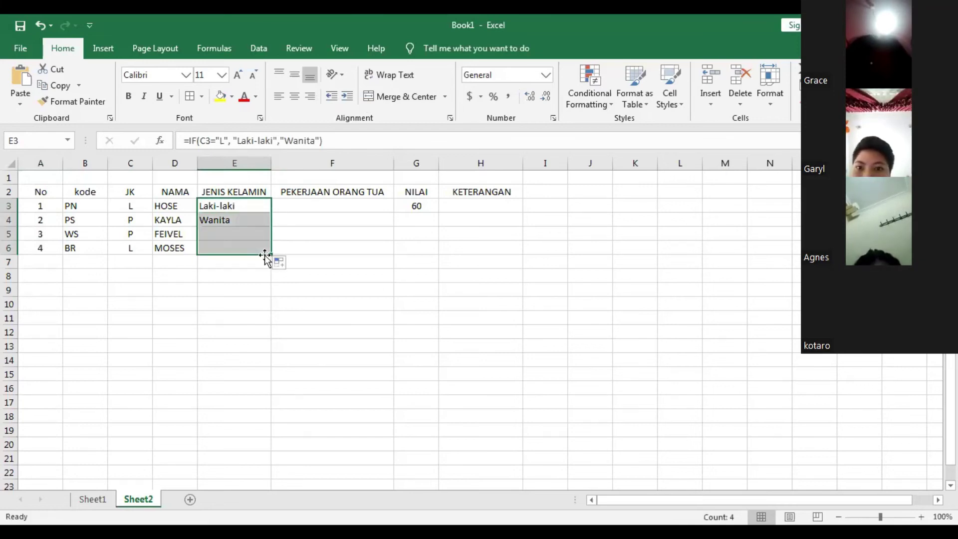
Enter the grades 75, 78 and 68 in G4:G6 under NILAI
left_click(415, 224)
type("75")
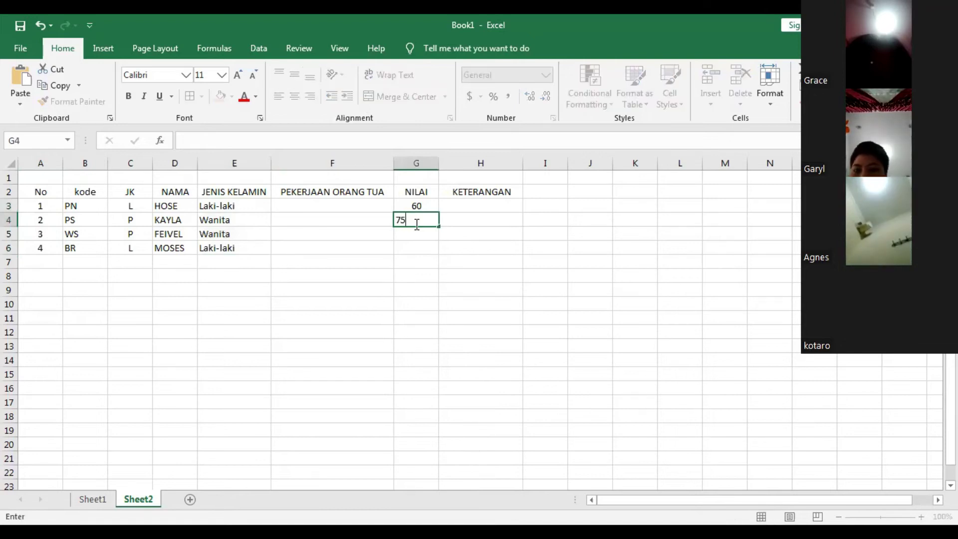
key("Return")
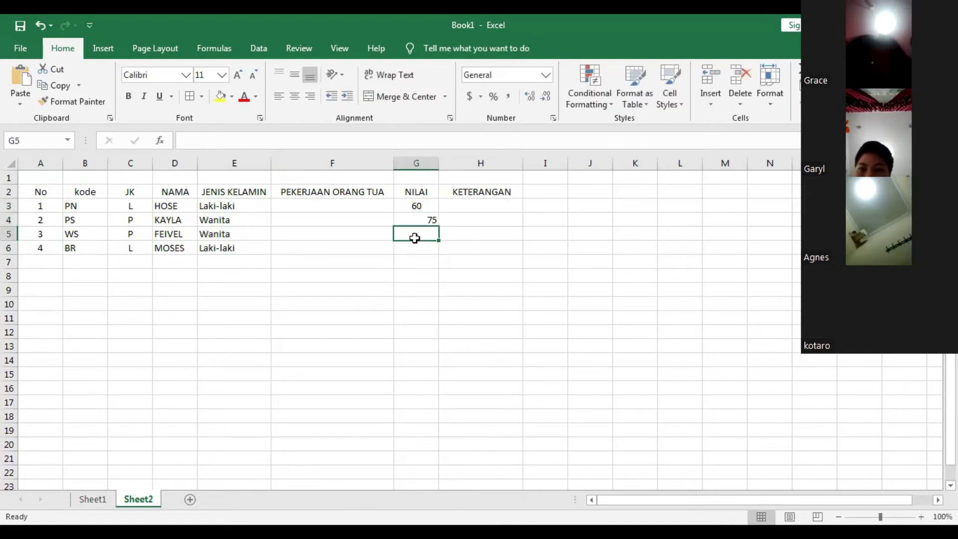
type("78")
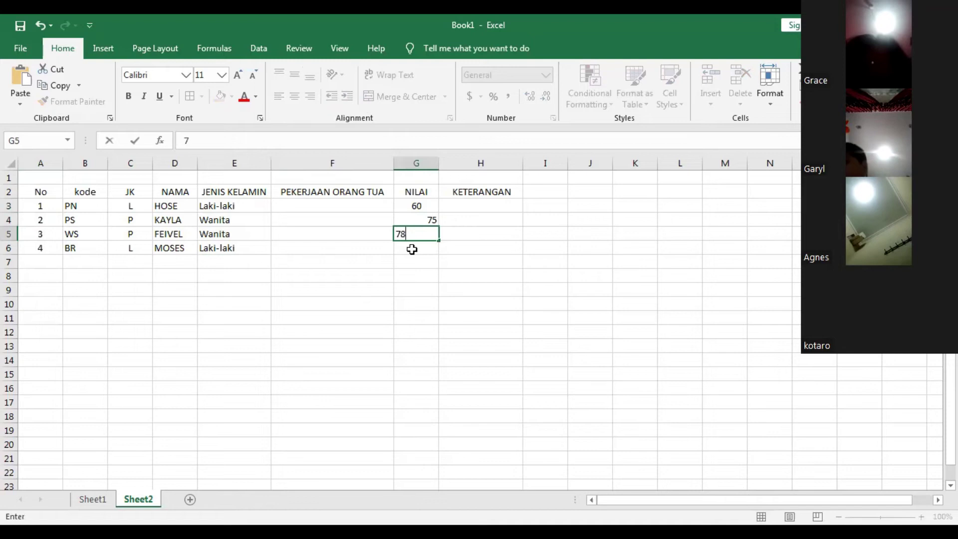
left_click(412, 249)
type("68")
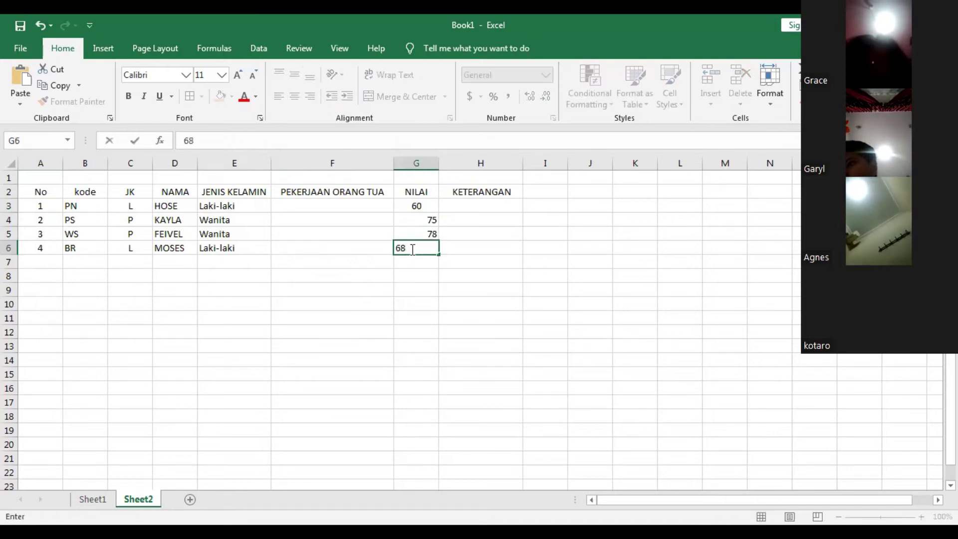
left_click(469, 300)
Centre the NILAI grades in G3:G6 horizontally
left_click_drag(414, 205, 410, 248)
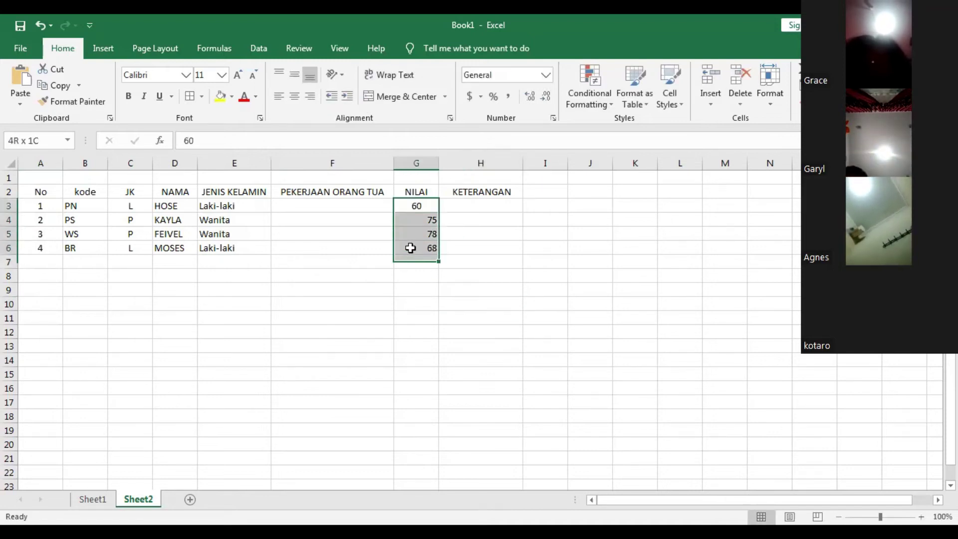
left_click(295, 97)
left_click(295, 98)
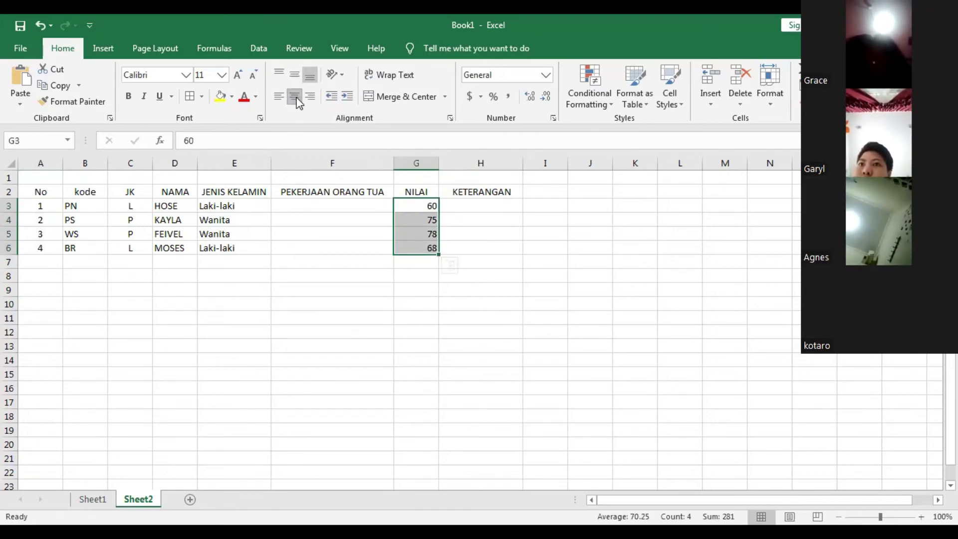
left_click(536, 316)
Begin a PEKERJAAN ORANG TUA formula in F3 with an IF that returns "PEGAWAI NEGERI" when B3 equals "PN"
left_click(320, 207)
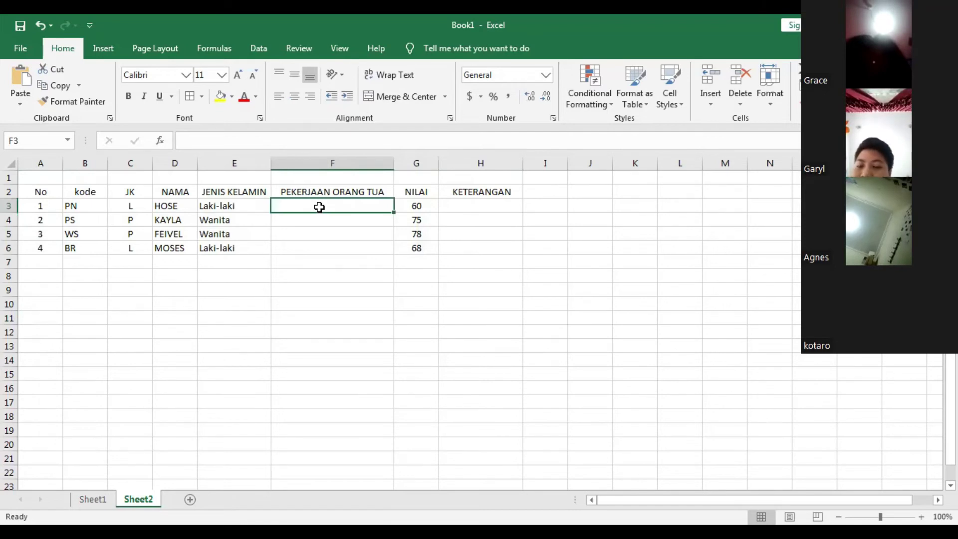
type("=")
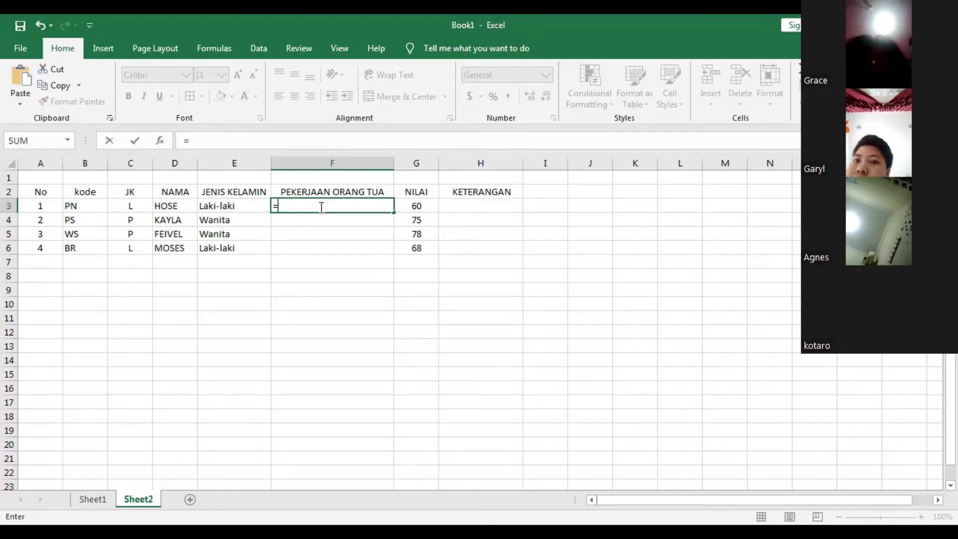
type("IF(")
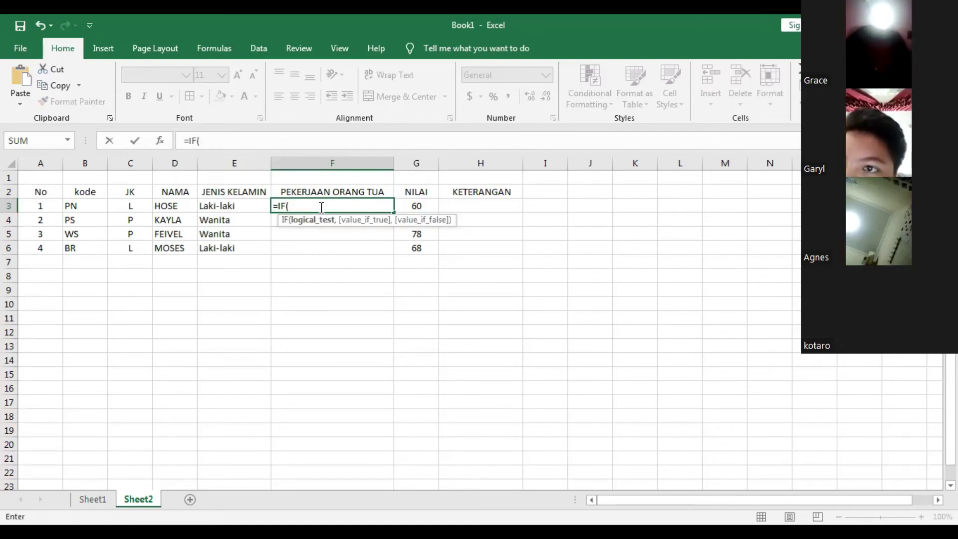
type("B3")
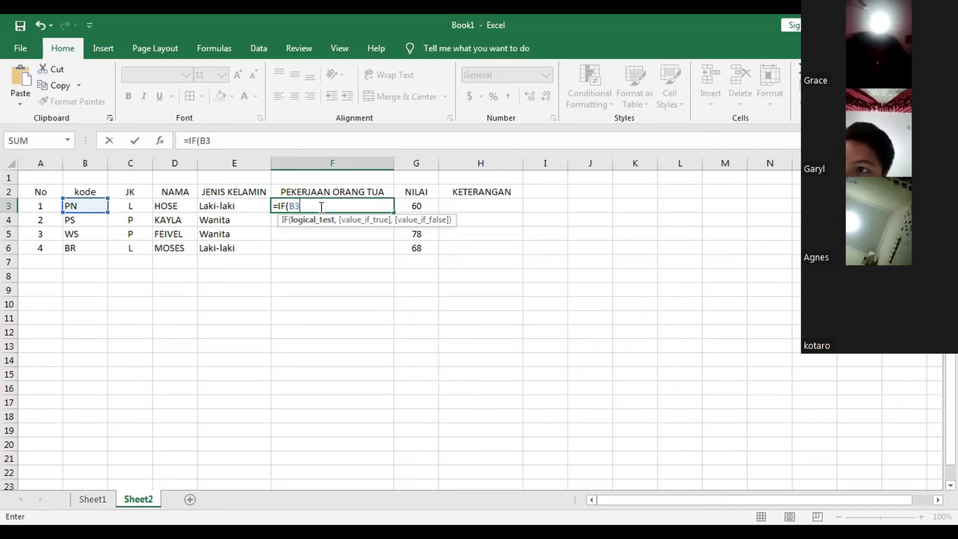
type("=")
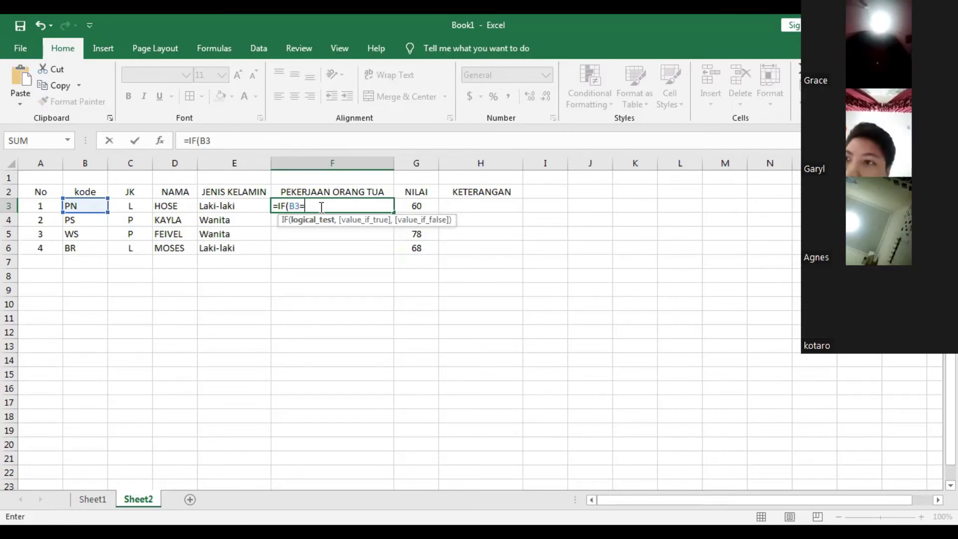
type("\"")
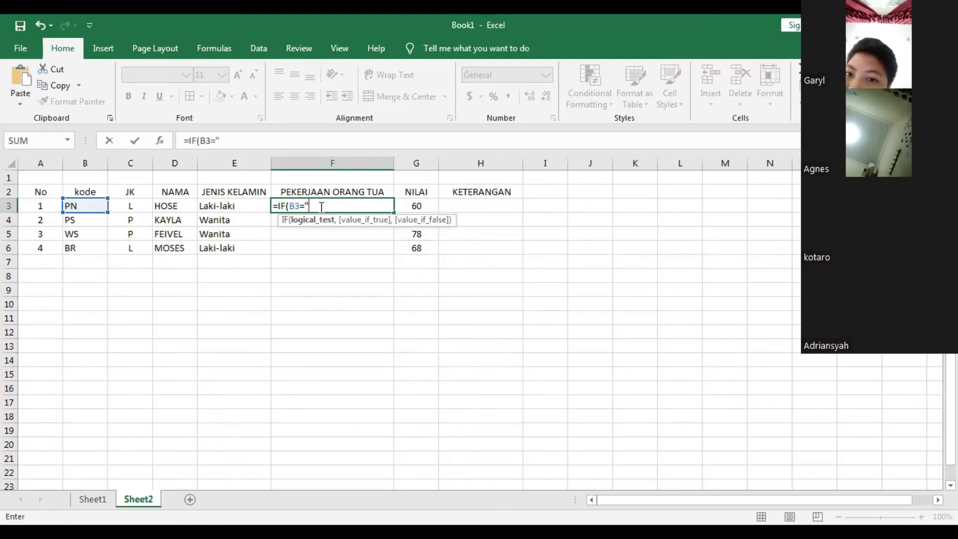
type("PN")
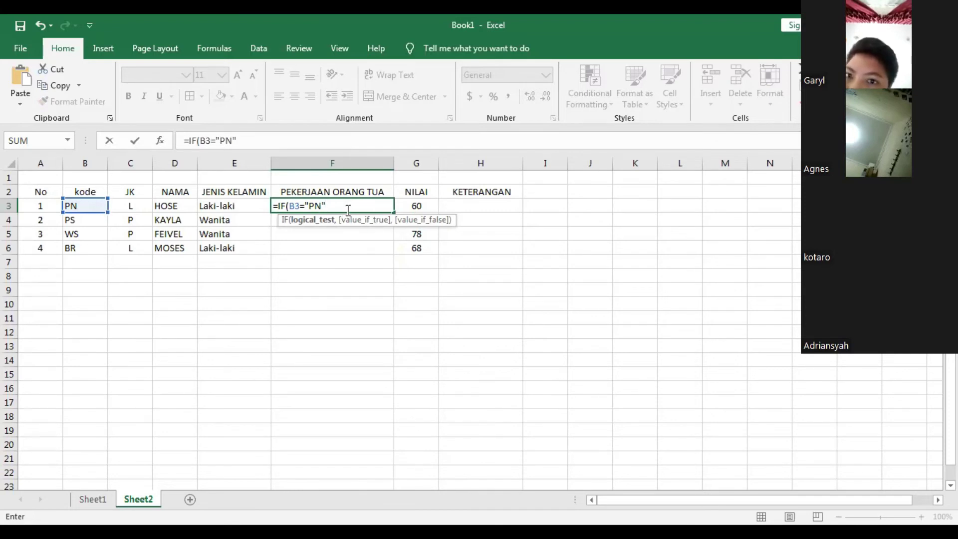
type(",")
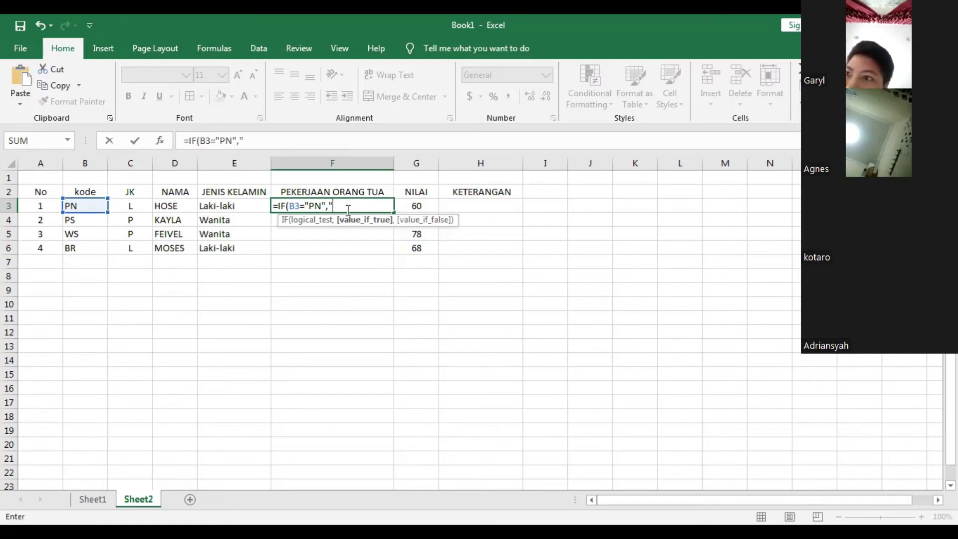
type("\"P")
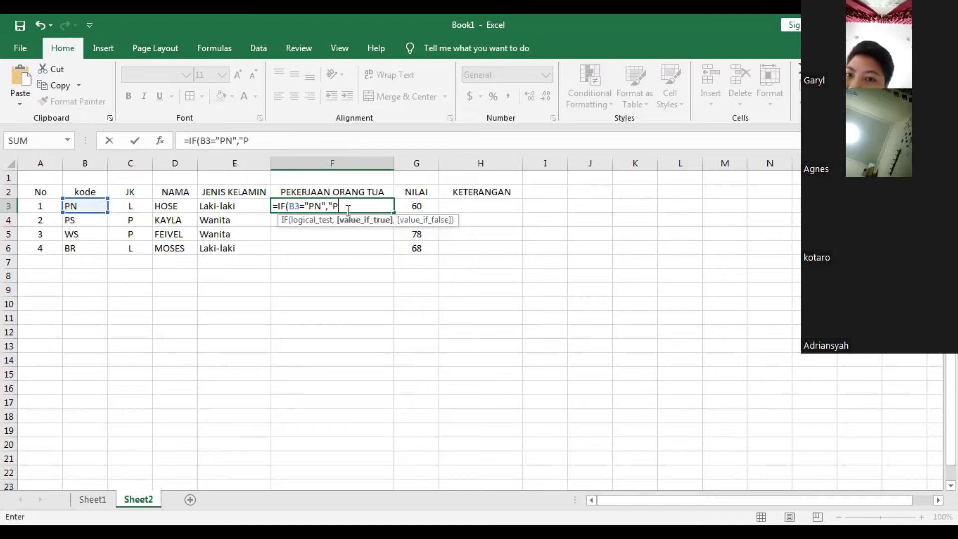
type("EGAWAI NEGERI")
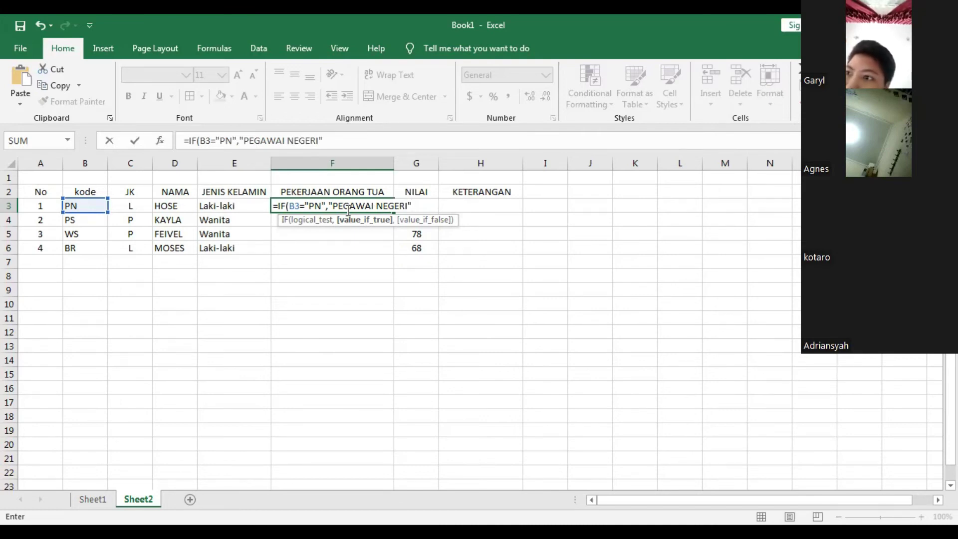
type("\",")
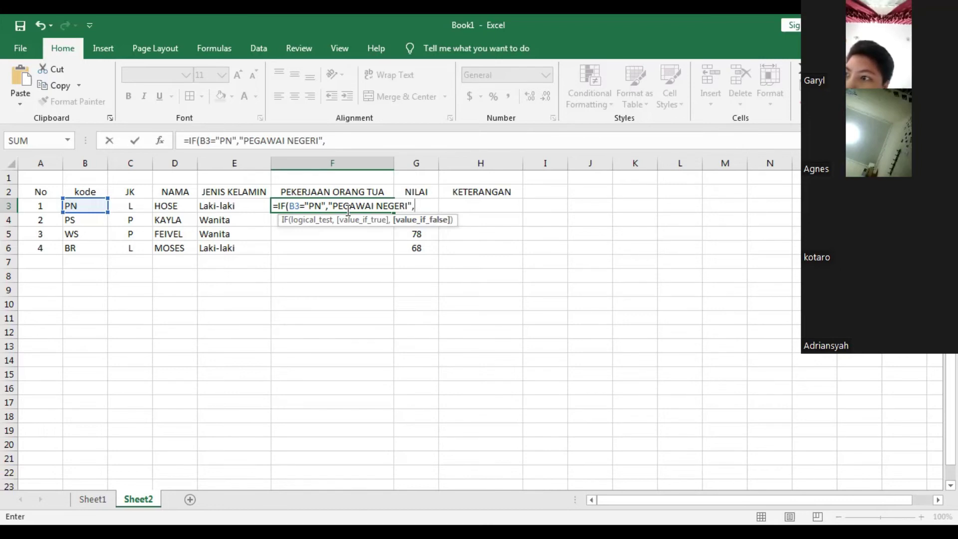
Nest a second IF as the F3 formula's false value, returning "PEGAWAI SWASTA" when B4 equals "PS"
type("IF")
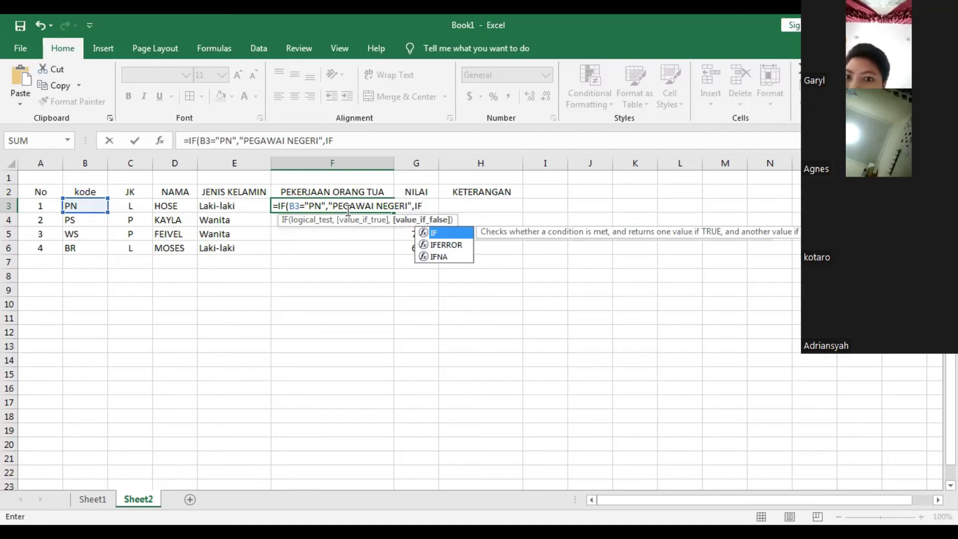
type("(")
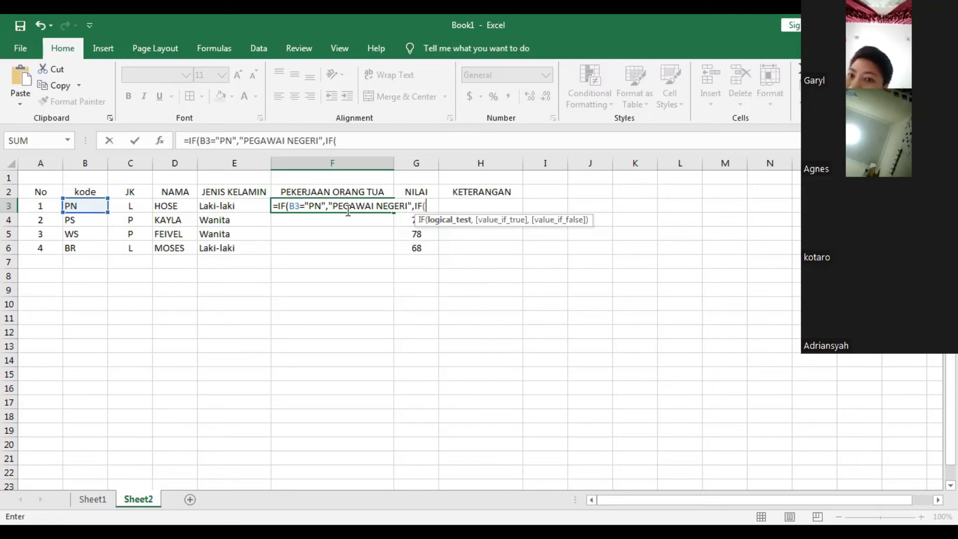
type("B4")
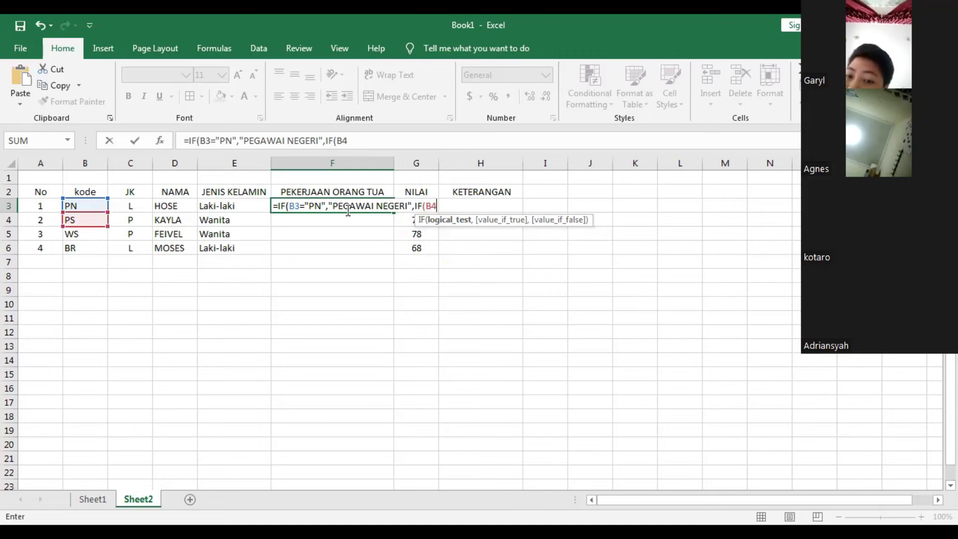
type("=\"")
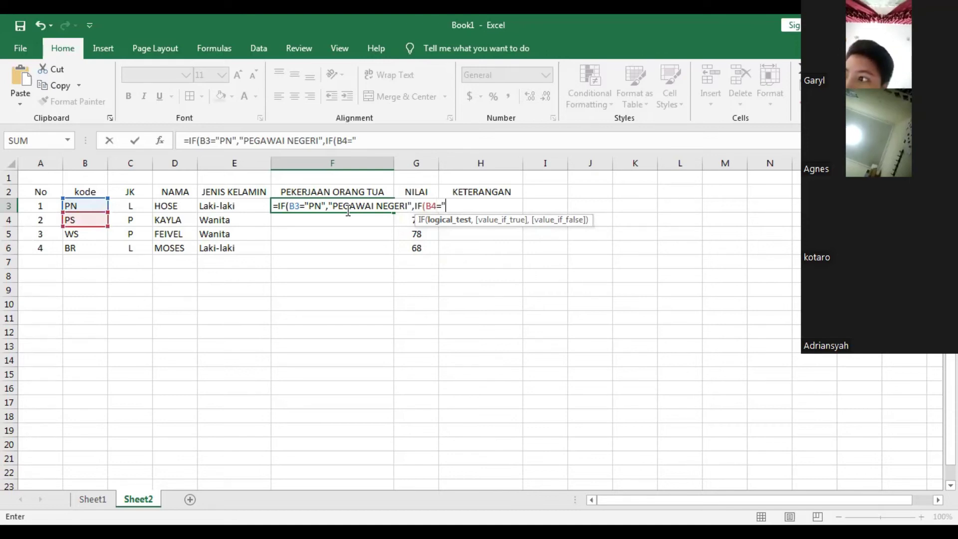
type("PS")
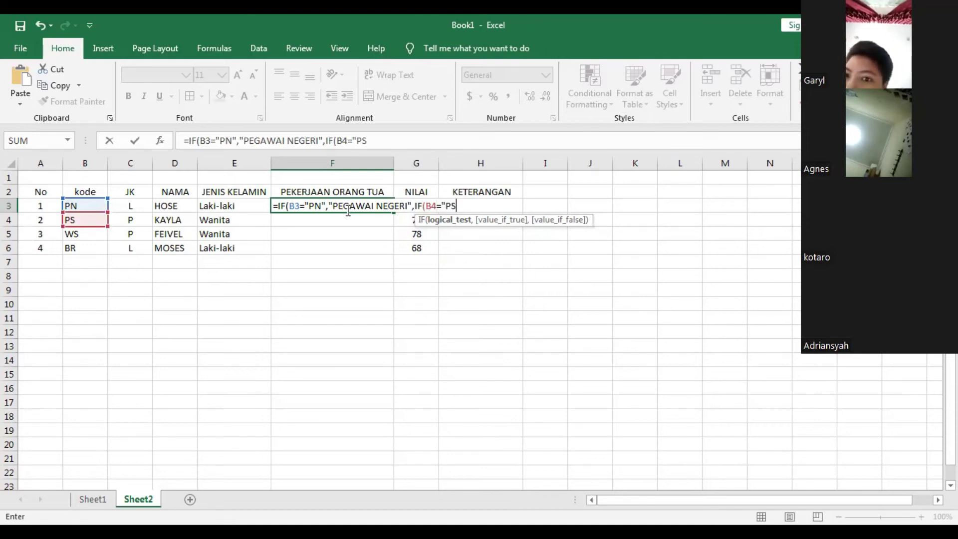
type("\"")
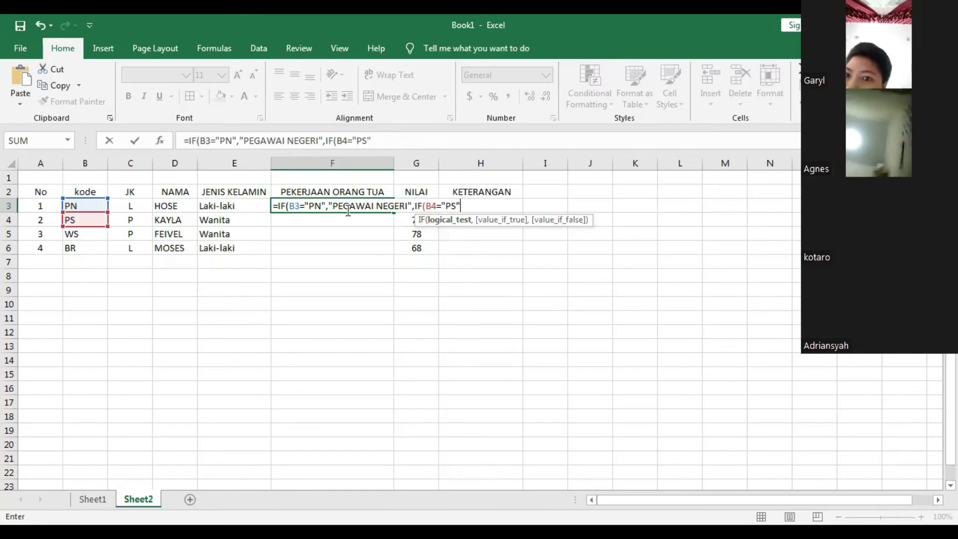
type(",\"")
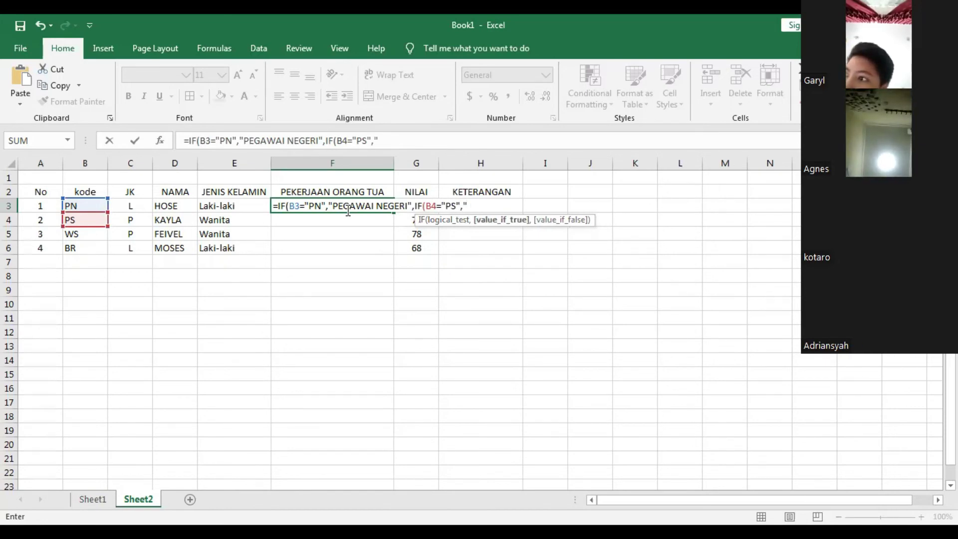
type("PEGAWA")
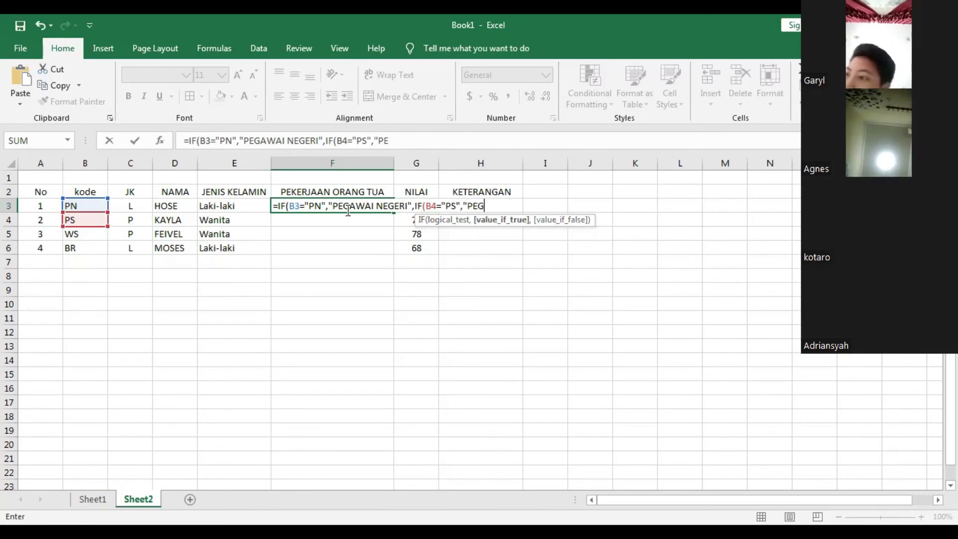
type("I SW")
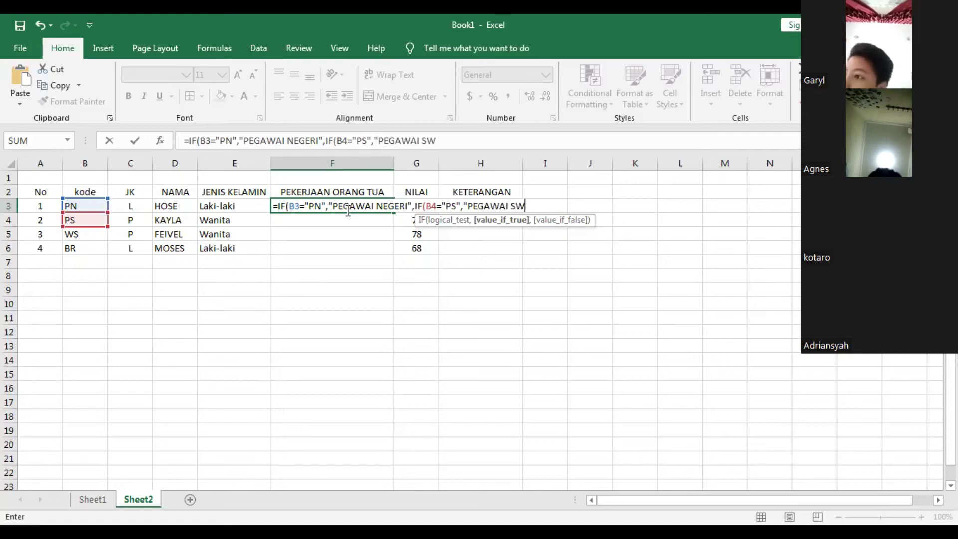
type("ASTA")
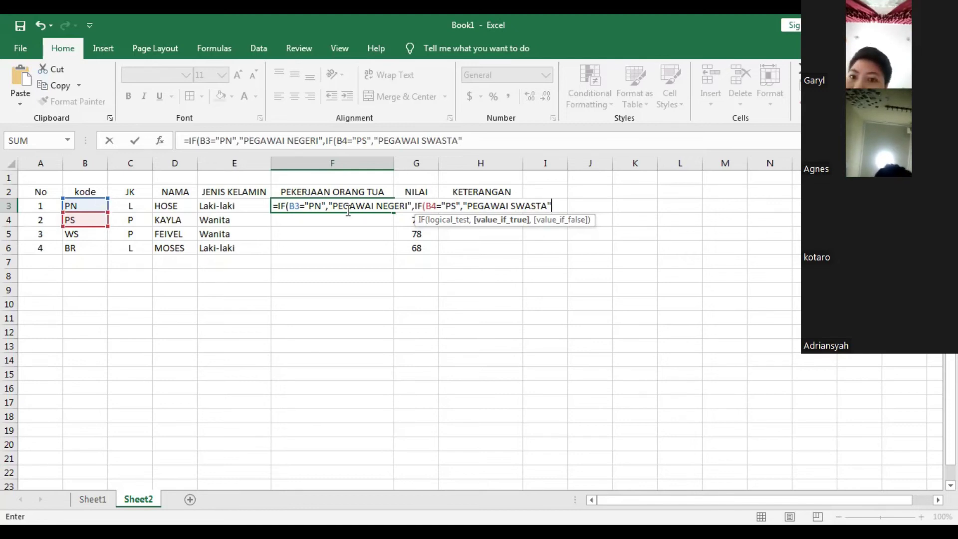
type(",")
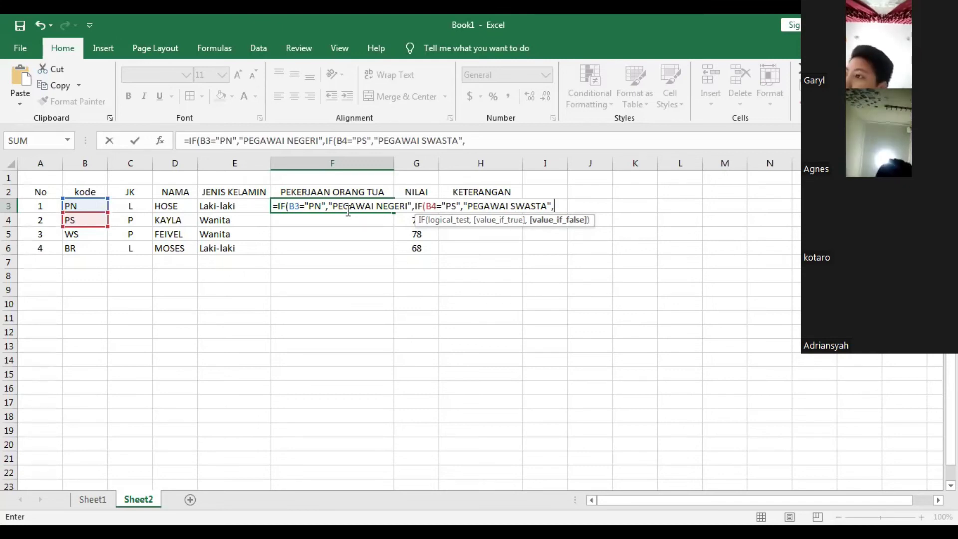
Nest a third IF as the F3 formula's next false value, returning "WIRASWASTA" when B5 equals "WS"
type("IF")
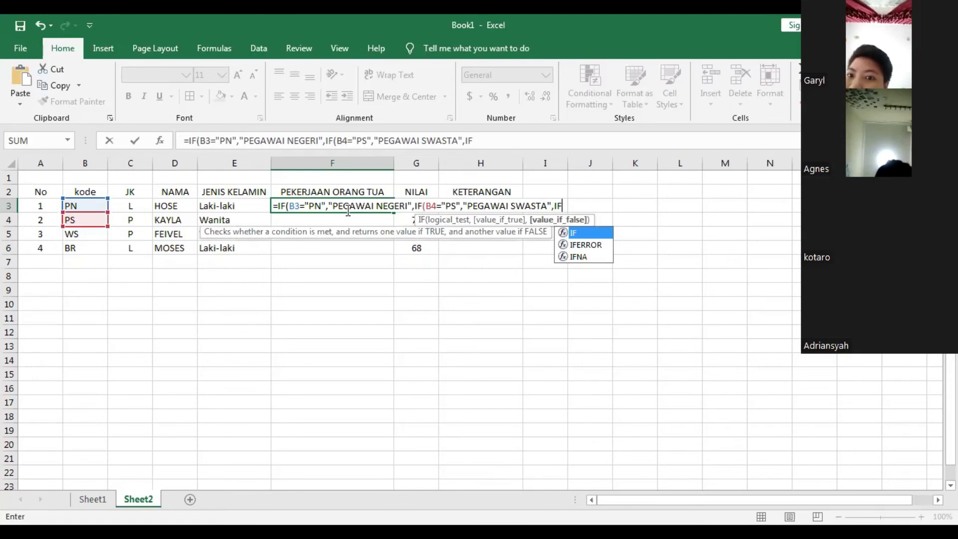
type("(")
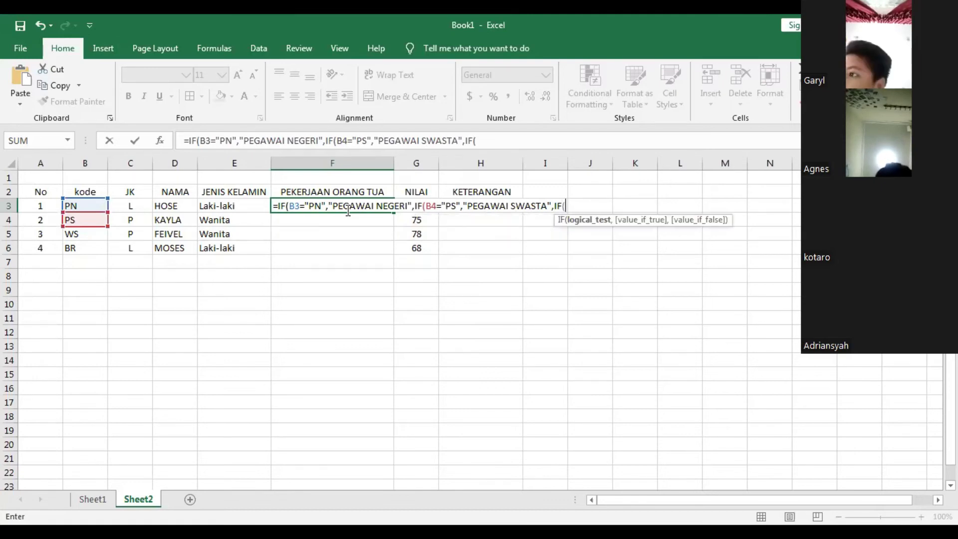
type("W")
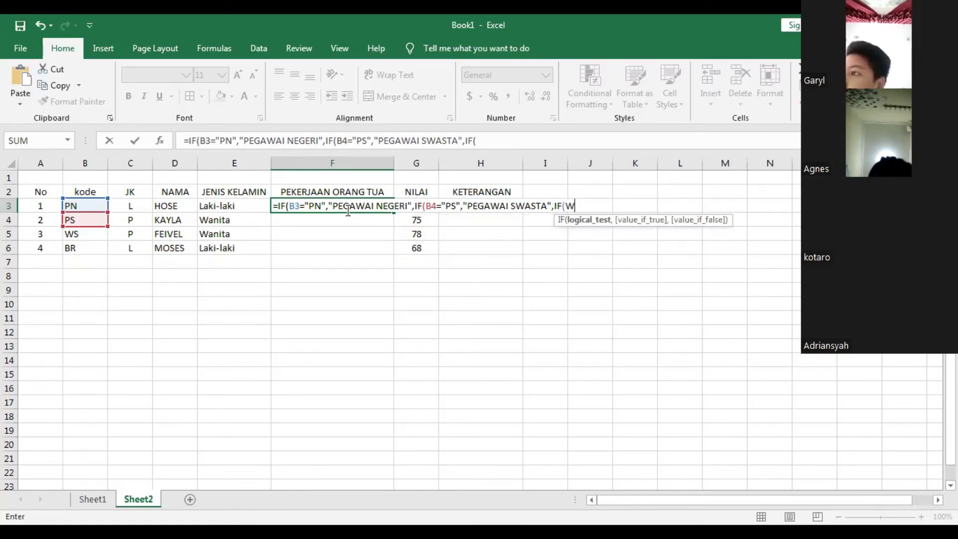
type("S")
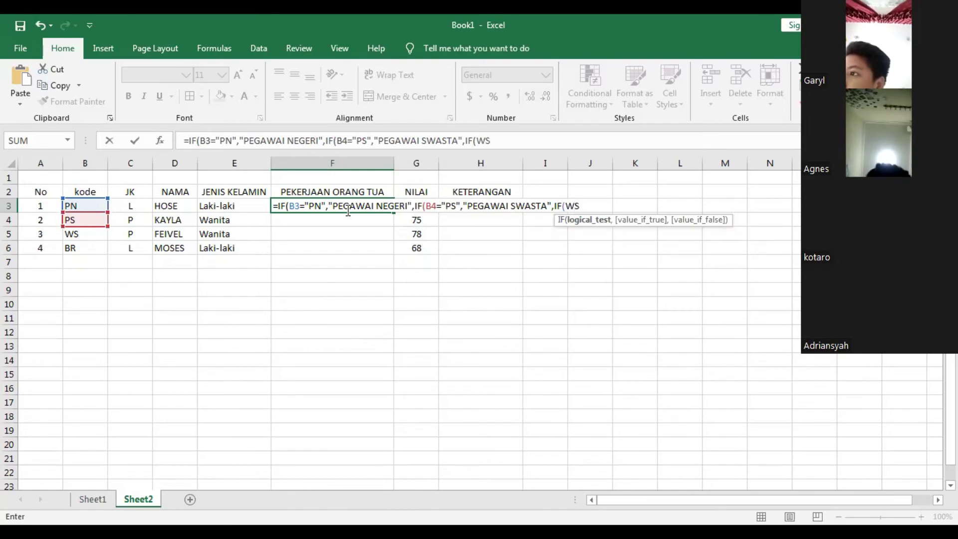
key("BackSpace")
key("BackSpace")
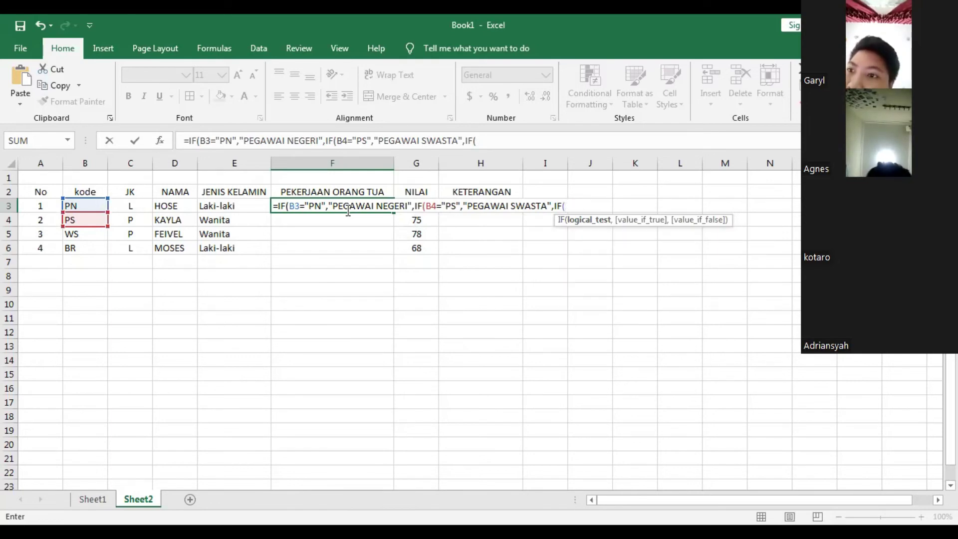
type("B")
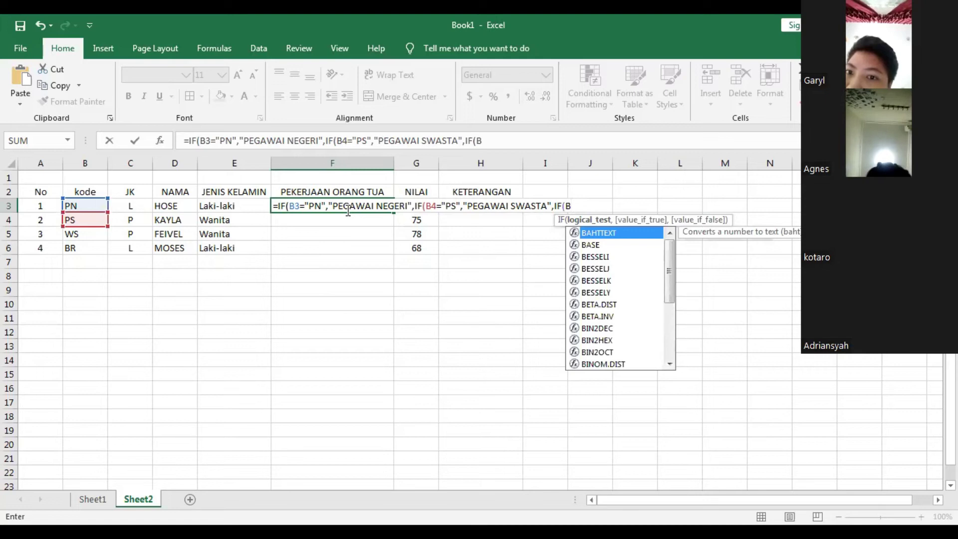
type("5")
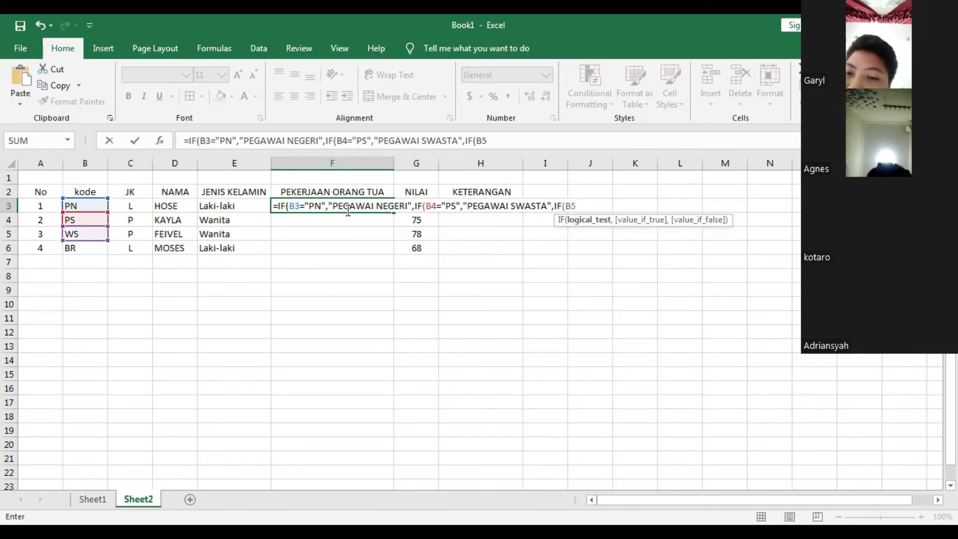
type("=\"")
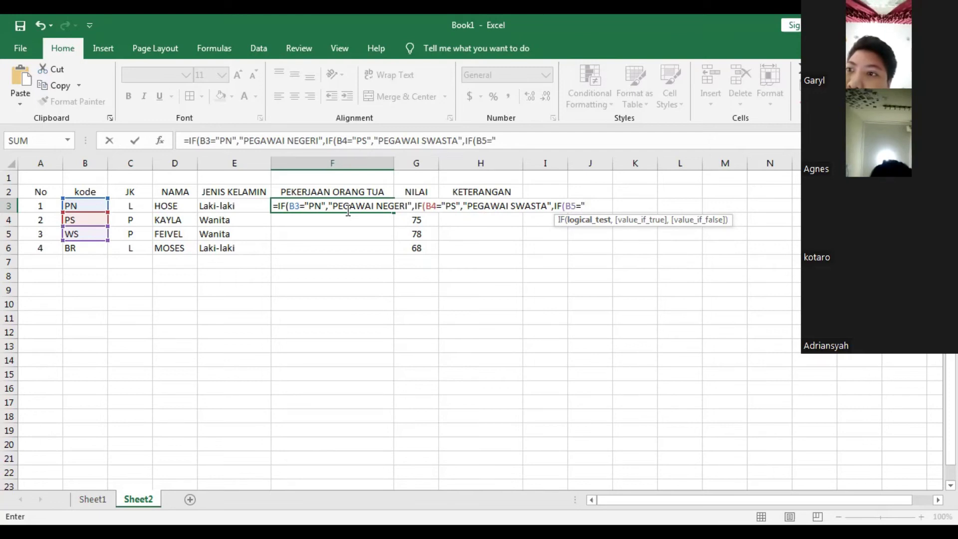
type("WS\"")
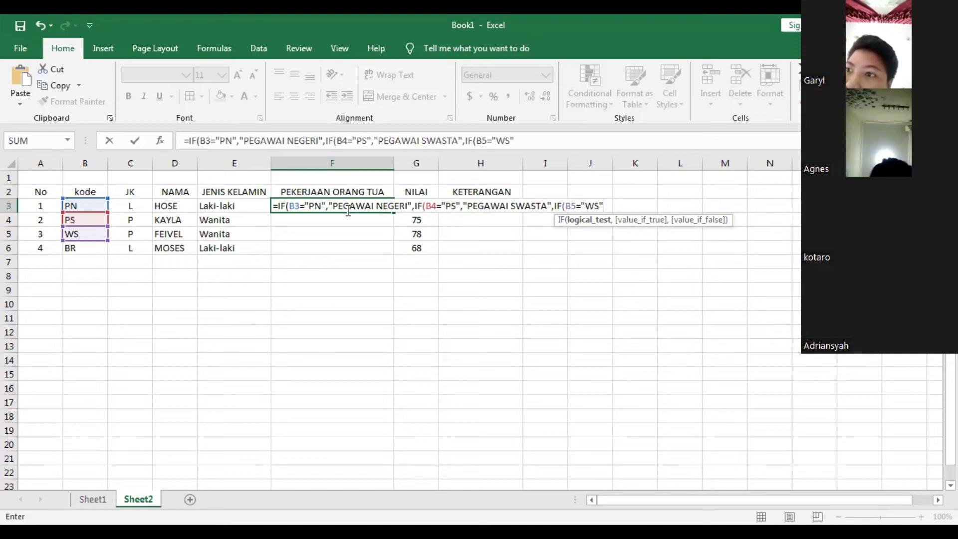
type(",")
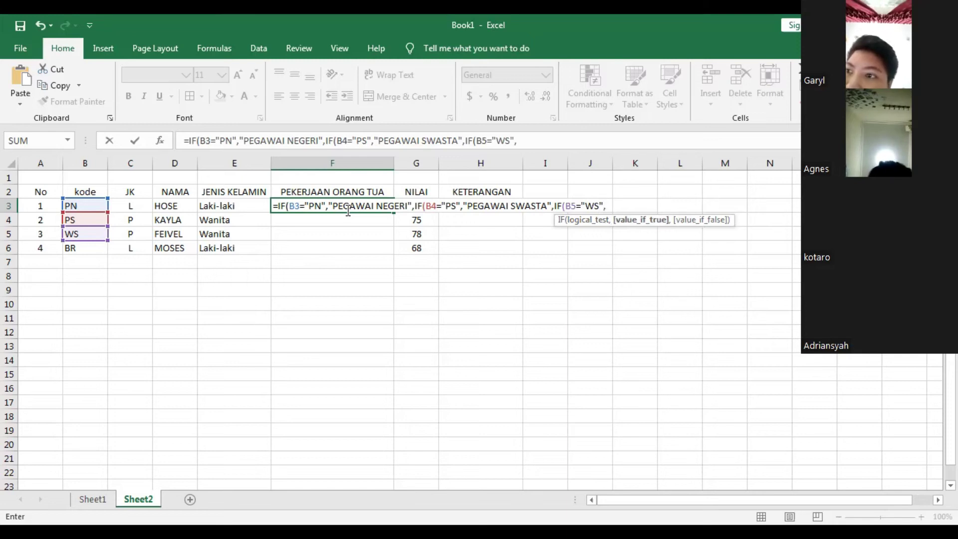
type("\"W")
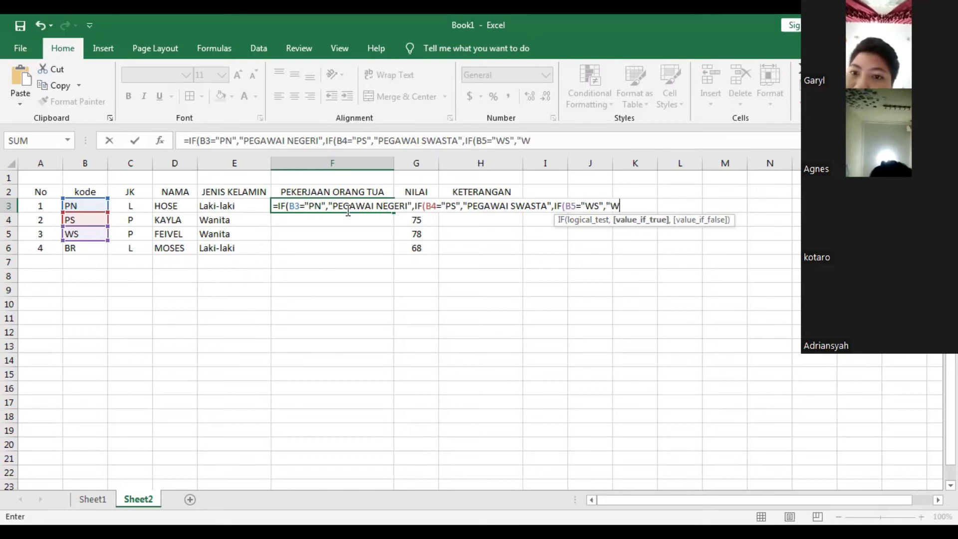
type("IRASWA")
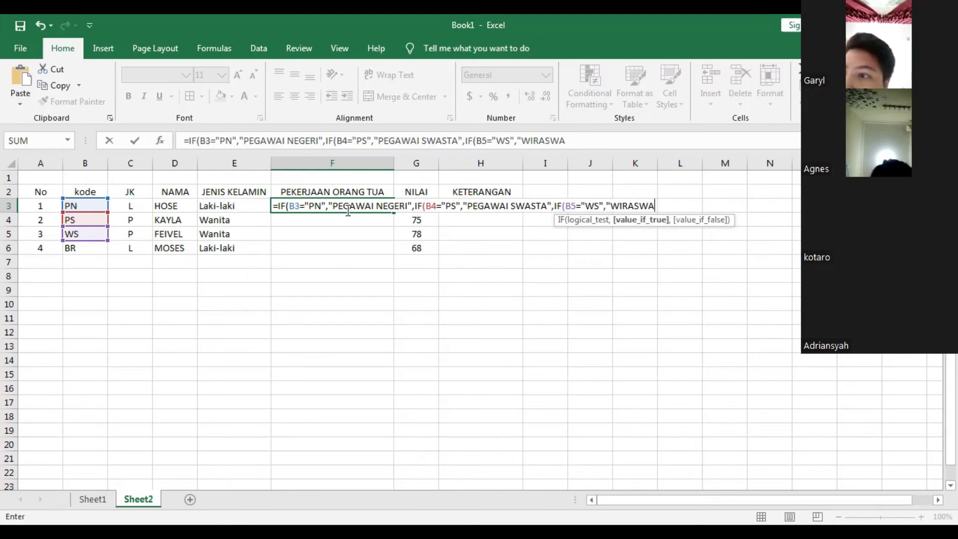
type("STA\"")
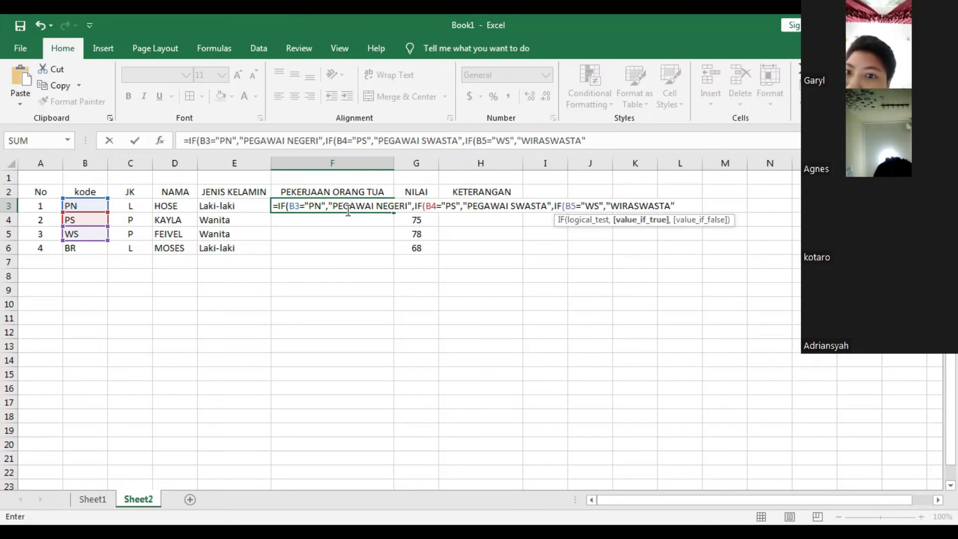
type(",")
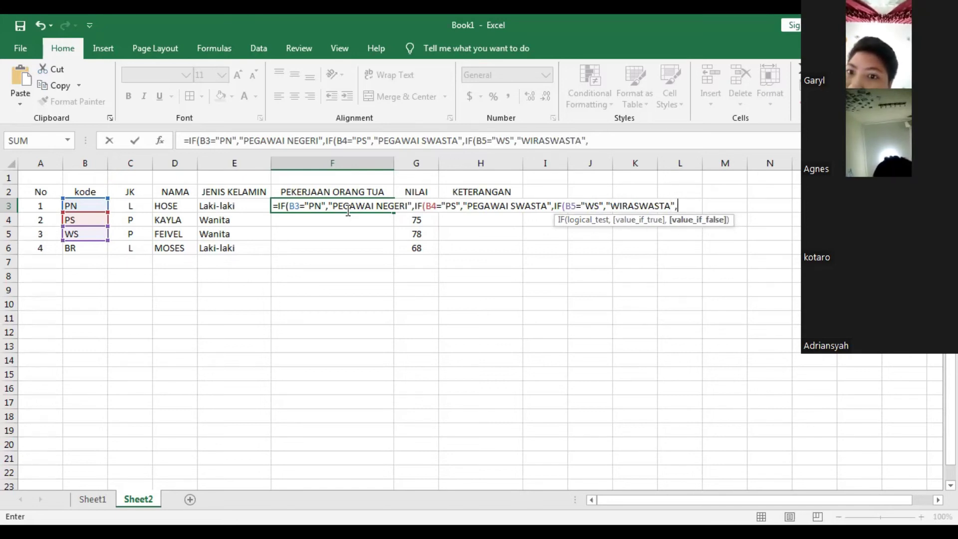
Complete the F3 formula with "BURUH" as the final false value, close all three IFs and enter it
type("\"BURUH")
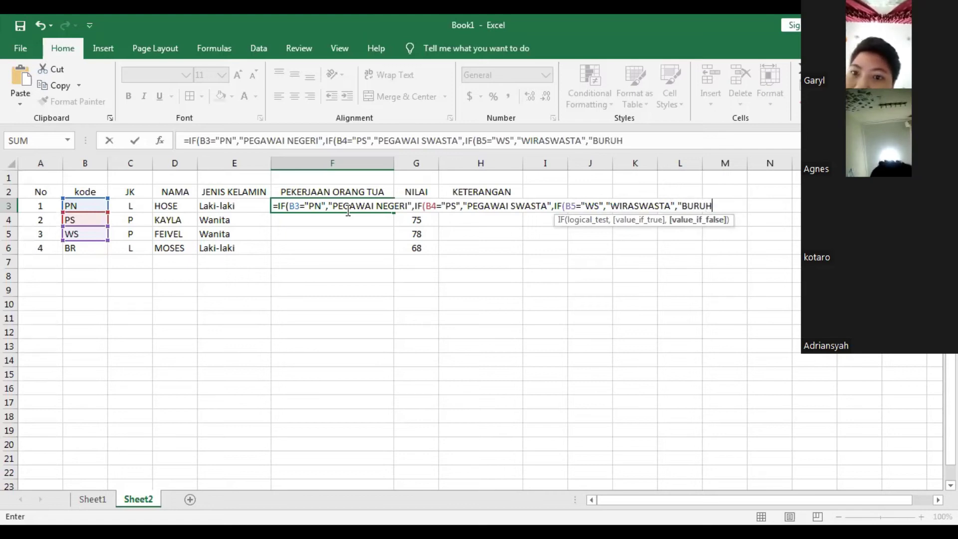
key("BackSpace")
key("BackSpace")
key("BackSpace")
key("BackSpace")
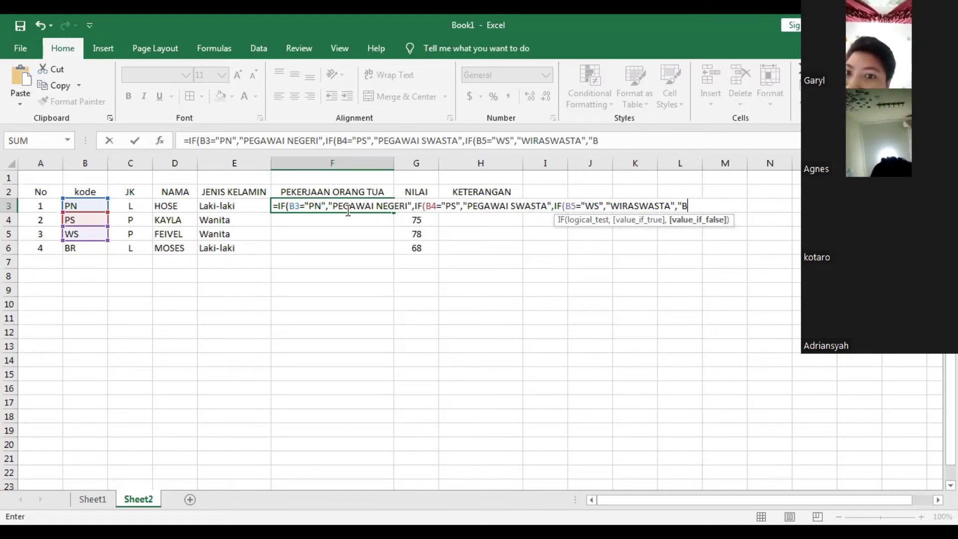
key("BackSpace")
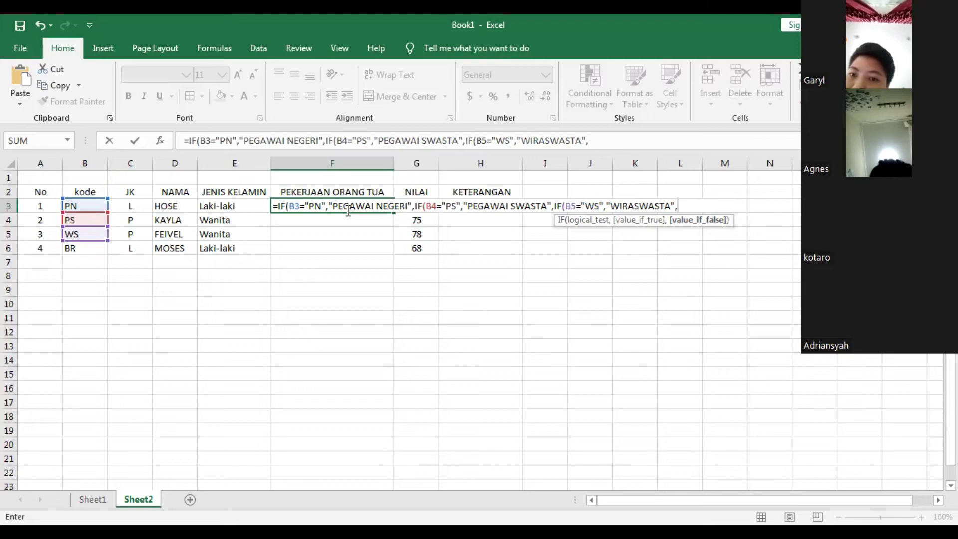
type("\"BURUH")
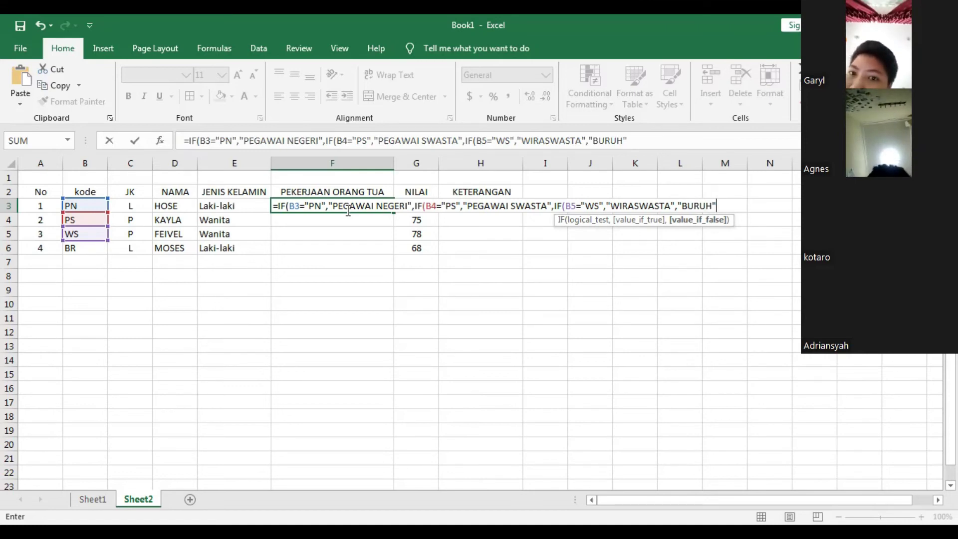
type(")))")
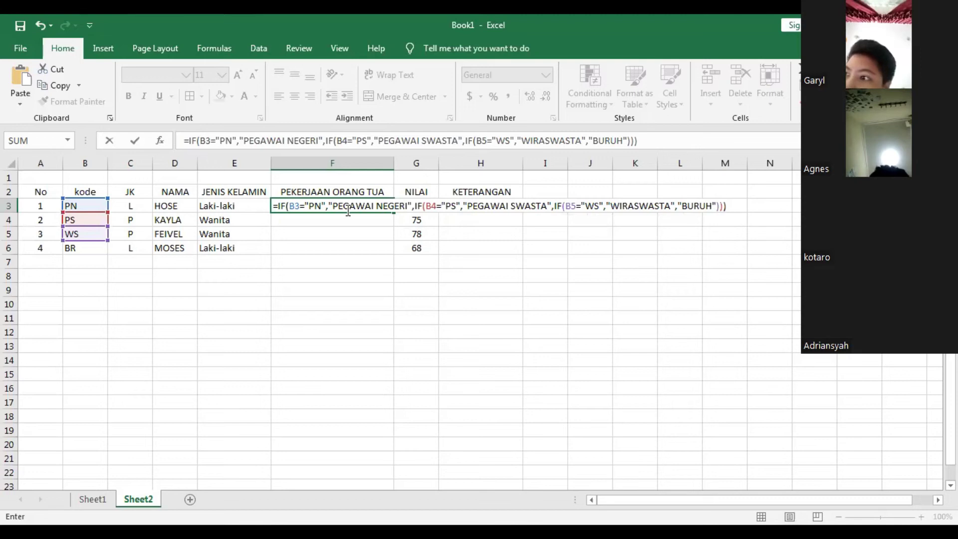
key("Return")
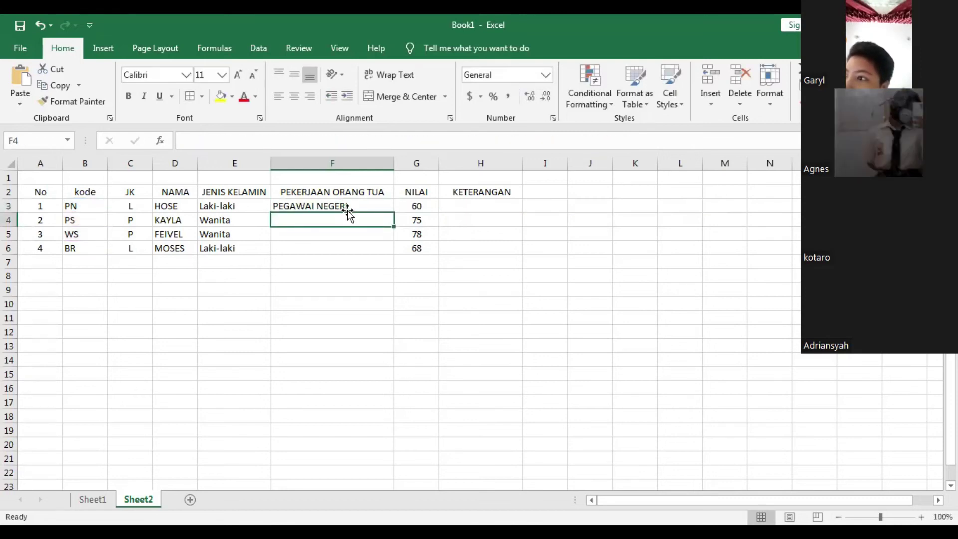
Try to fill the F3 formula down through F6, and clear the copies in F4:F6
left_click(347, 207)
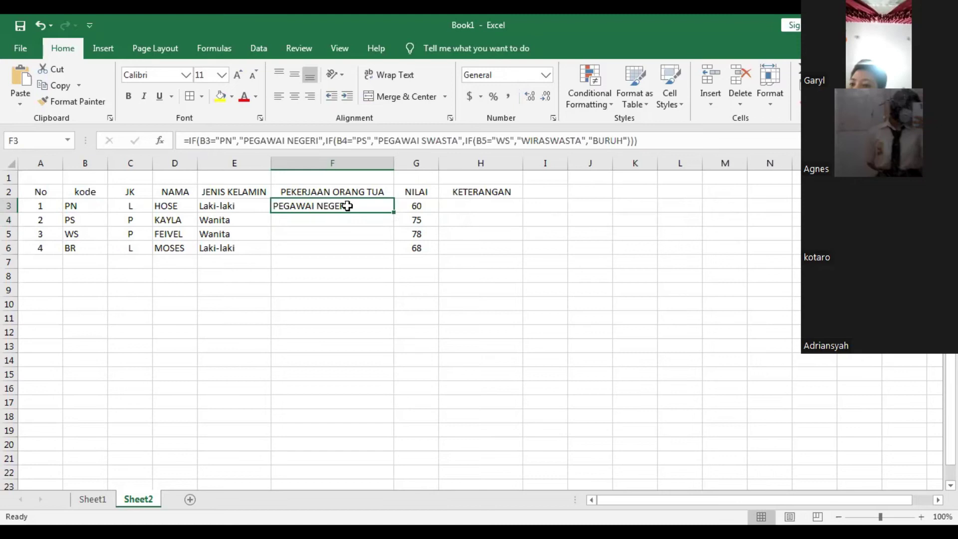
left_click_drag(394, 213, 387, 249)
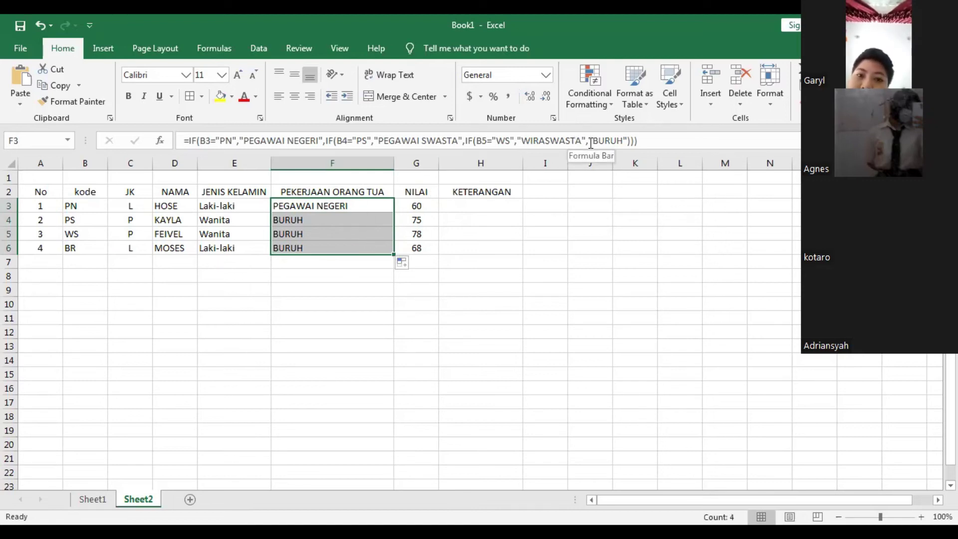
left_click(334, 258)
left_click_drag(299, 219, 298, 243)
key("Delete")
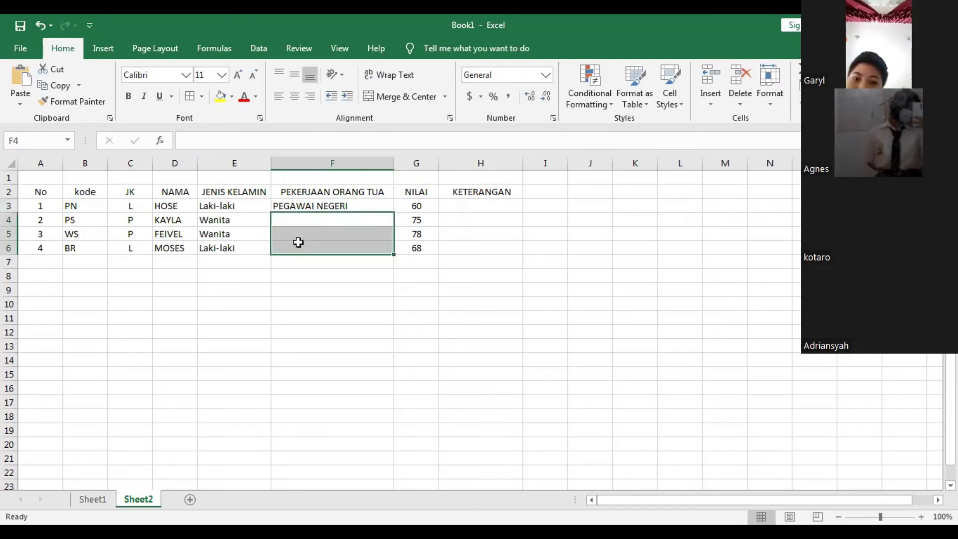
Edit the F3 formula so that the "PS" and "WS" tests both refer to B3
left_click(284, 206)
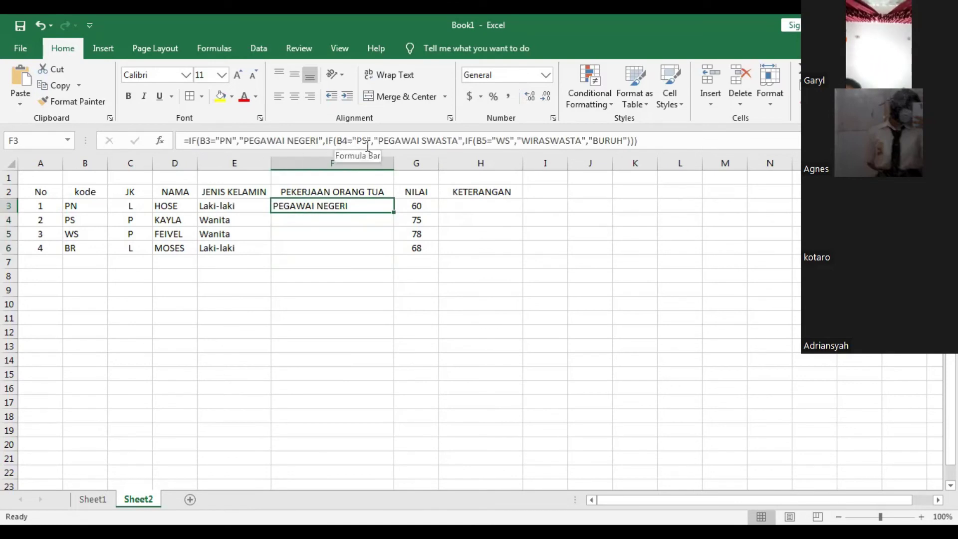
left_click(483, 140)
key("Right")
key("Right")
key("Right")
key("Right")
key("Right")
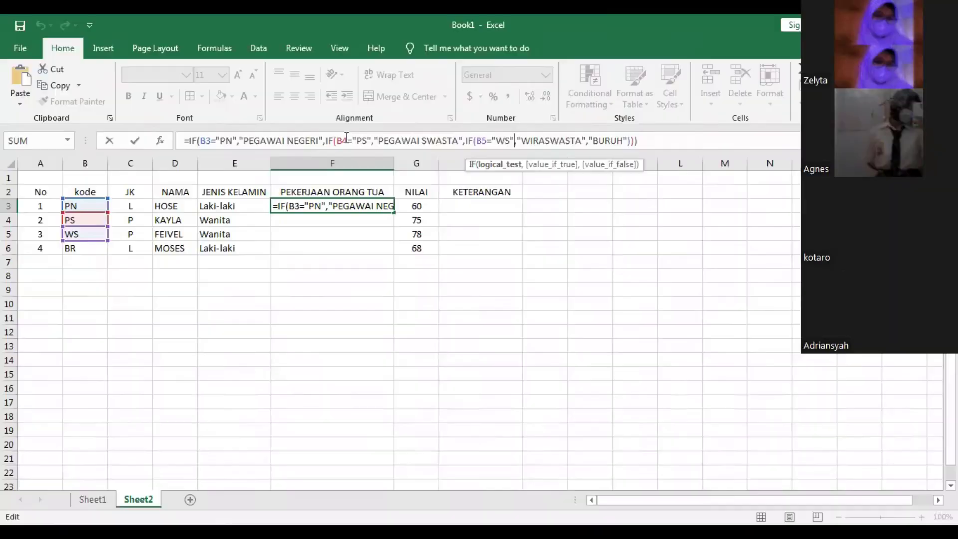
left_click(346, 139)
key("BackSpace")
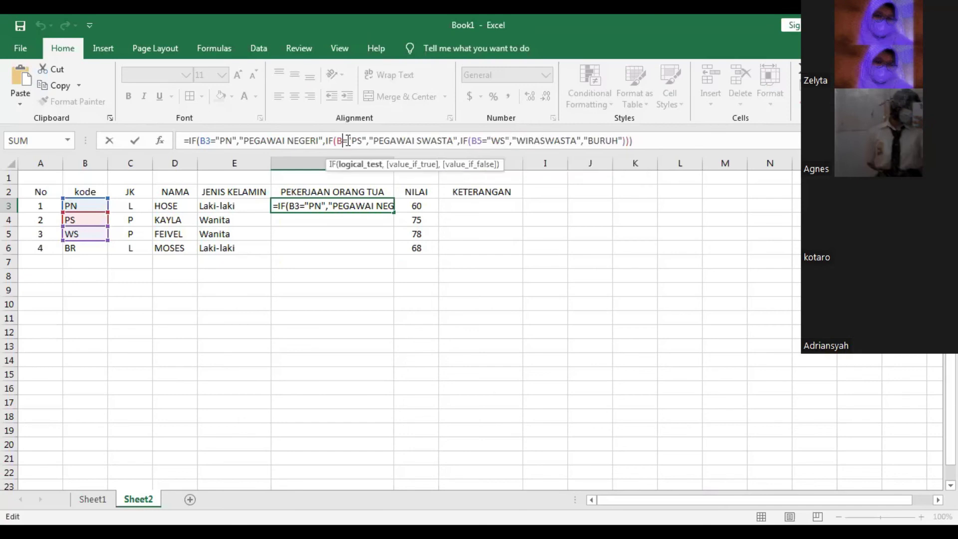
type("3")
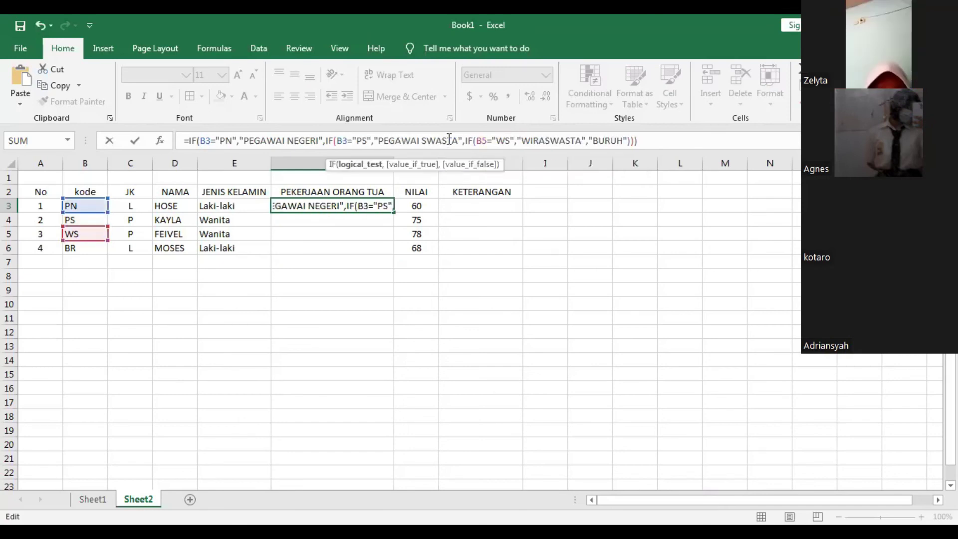
left_click(488, 140)
key("BackSpace")
type("3")
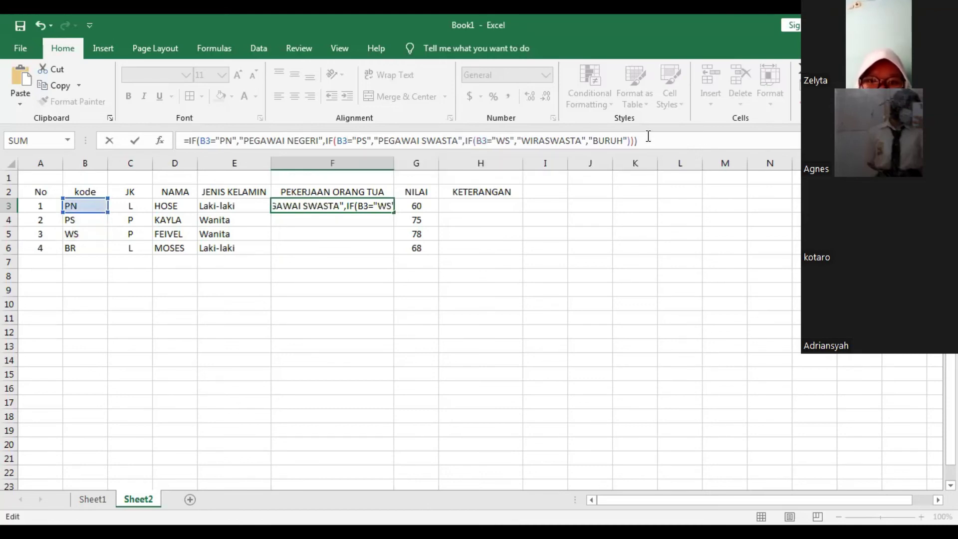
key("Return")
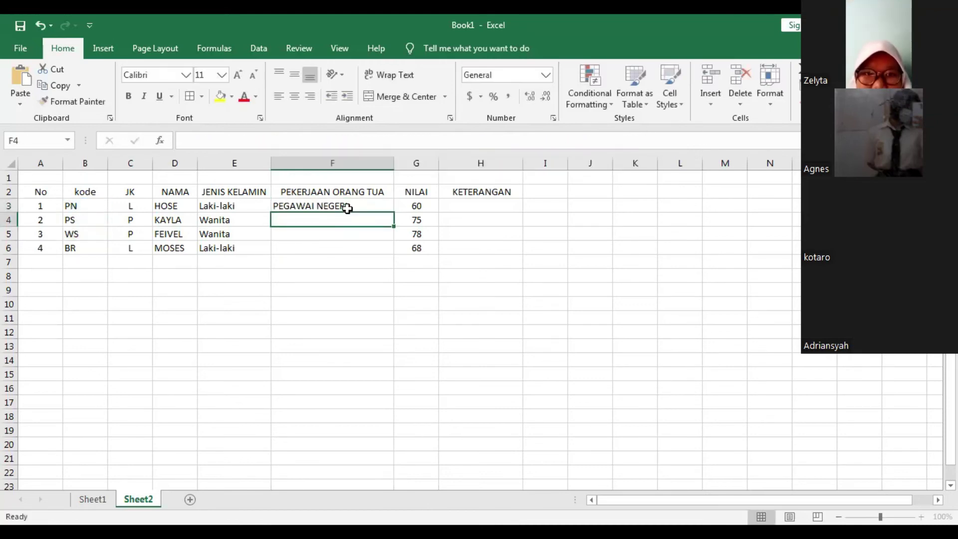
Fill the corrected PEKERJAAN ORANG TUA formula from F3 down through F6
left_click(348, 209)
left_click_drag(388, 228, 388, 249)
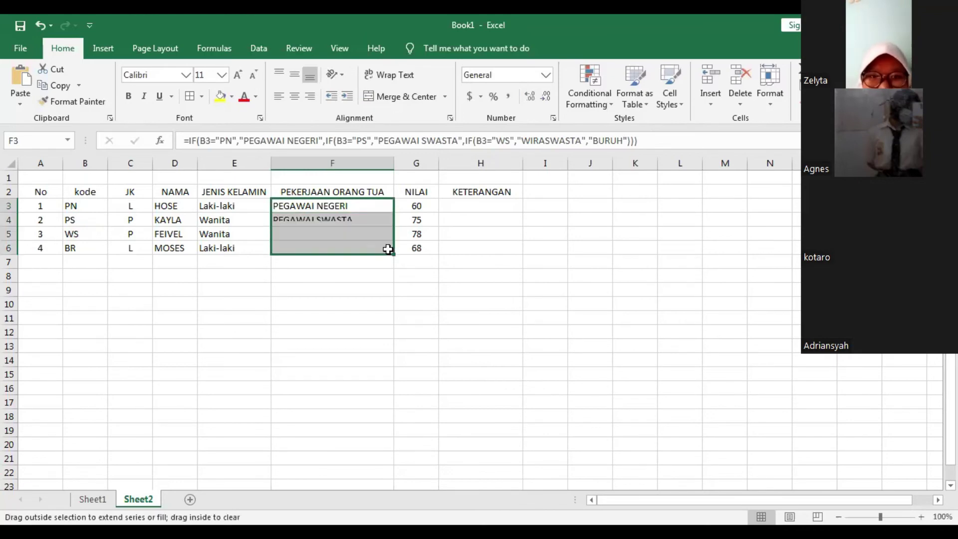
left_click(562, 290)
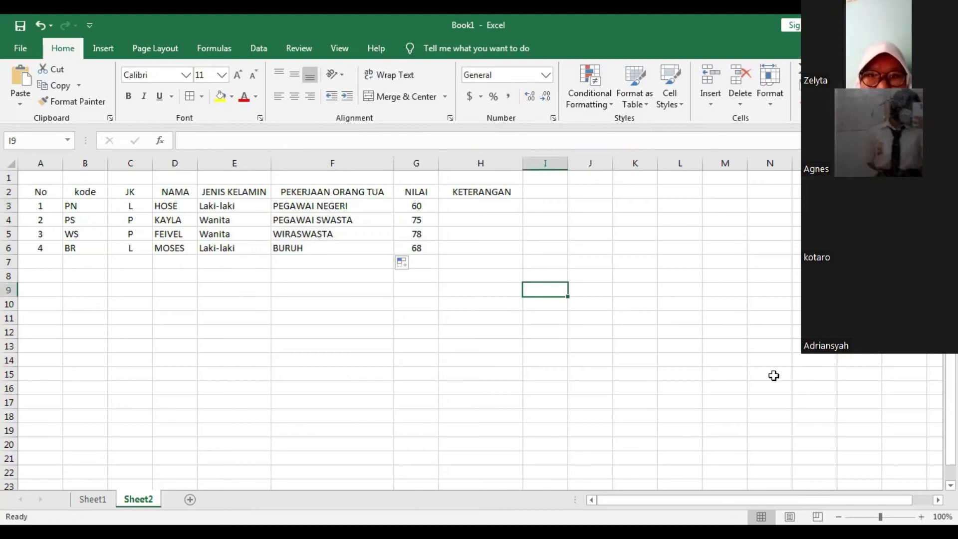
Review the nested IF formula in F3 under PEKERJAAN ORANG TUA
left_click(339, 204)
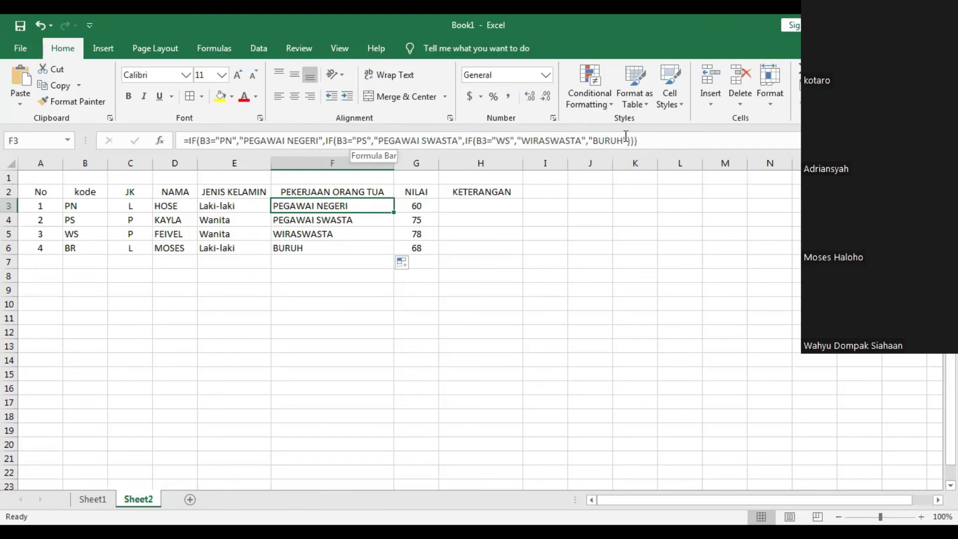
left_click(581, 113)
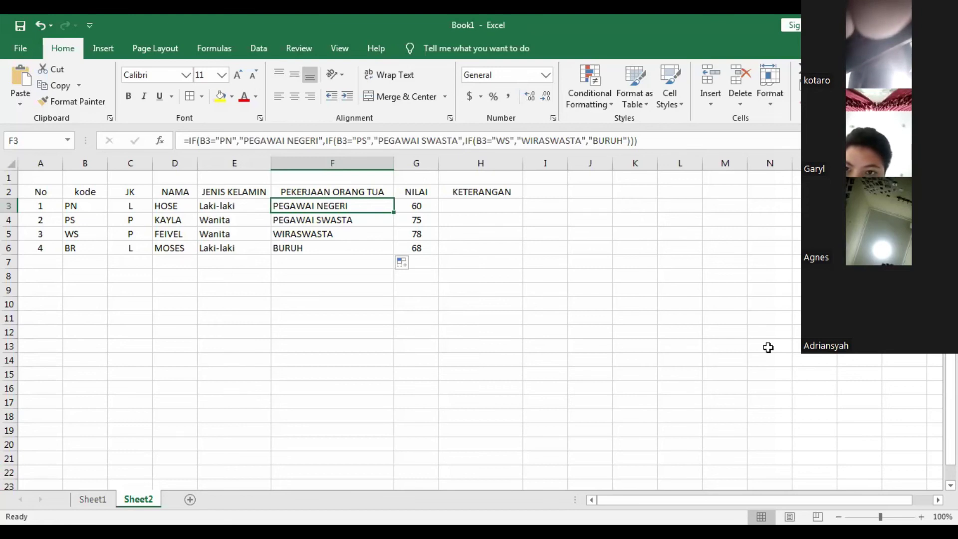
left_click(529, 111)
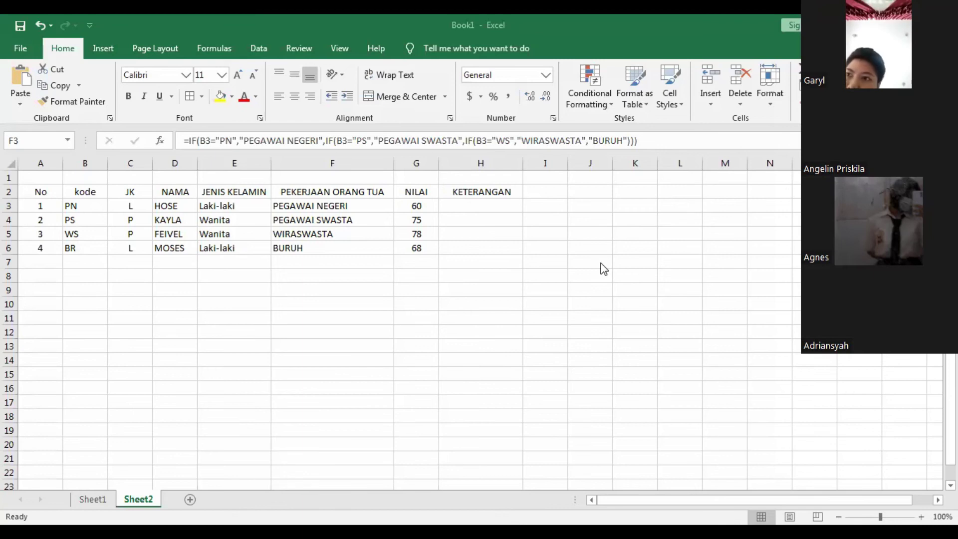
Start an IF formula in H3 under KETERANGAN that tests whether G3>65
left_click(471, 207)
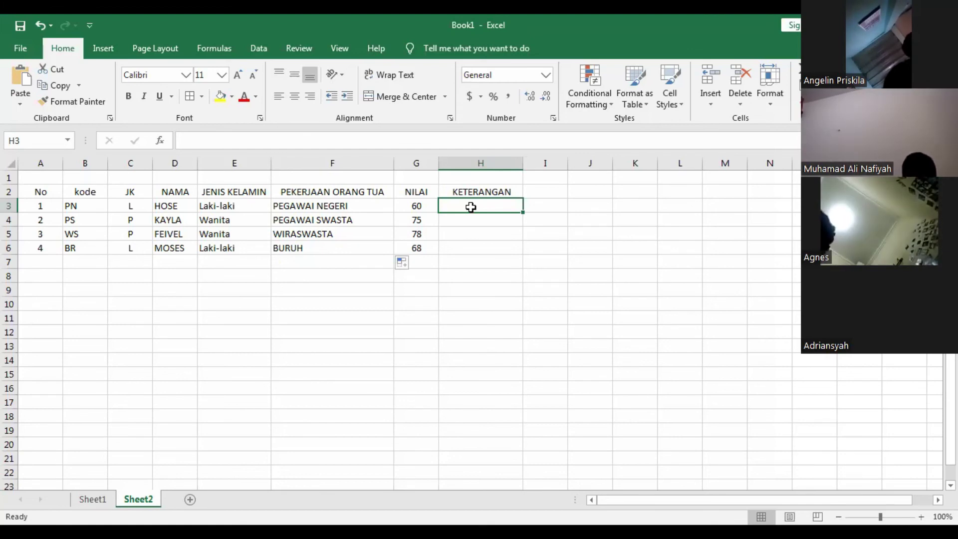
type("=")
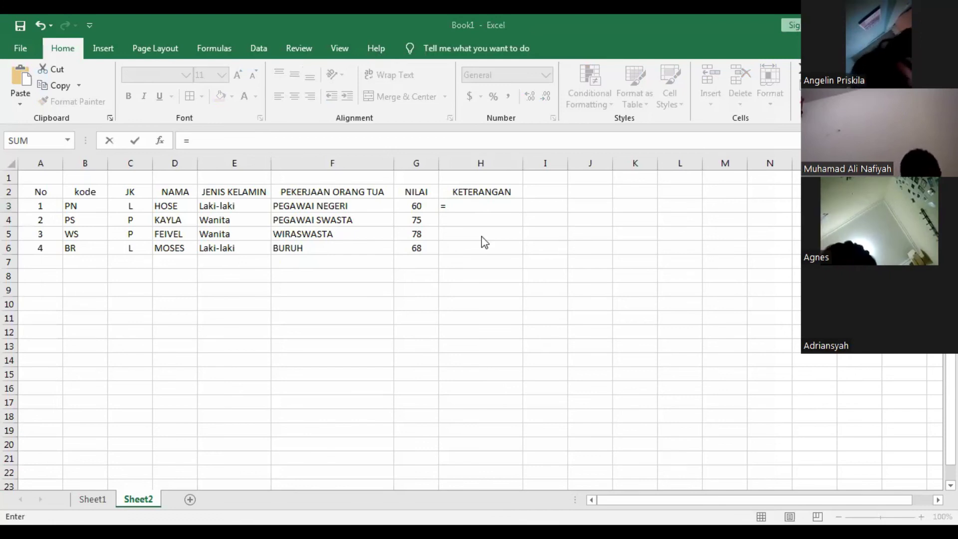
left_click(467, 203)
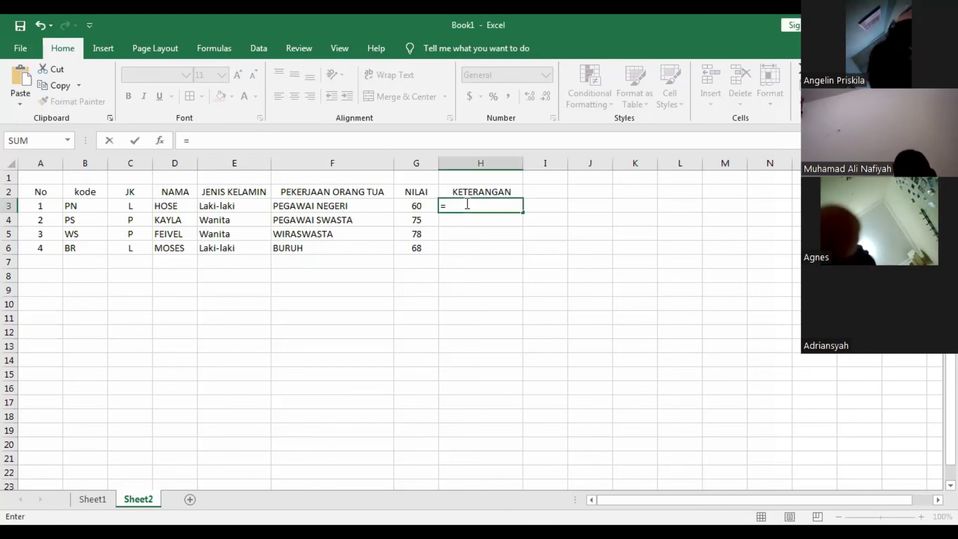
type("IF")
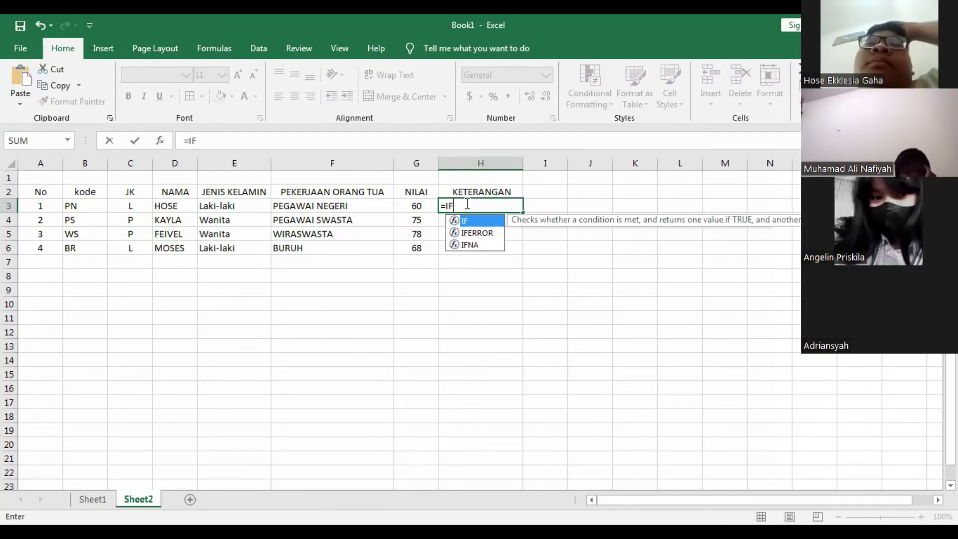
type("(")
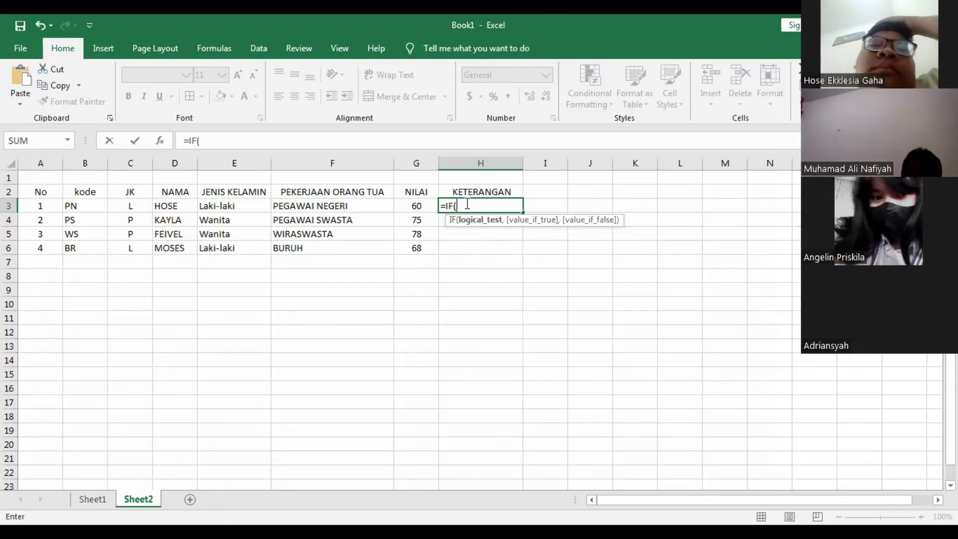
type("G3")
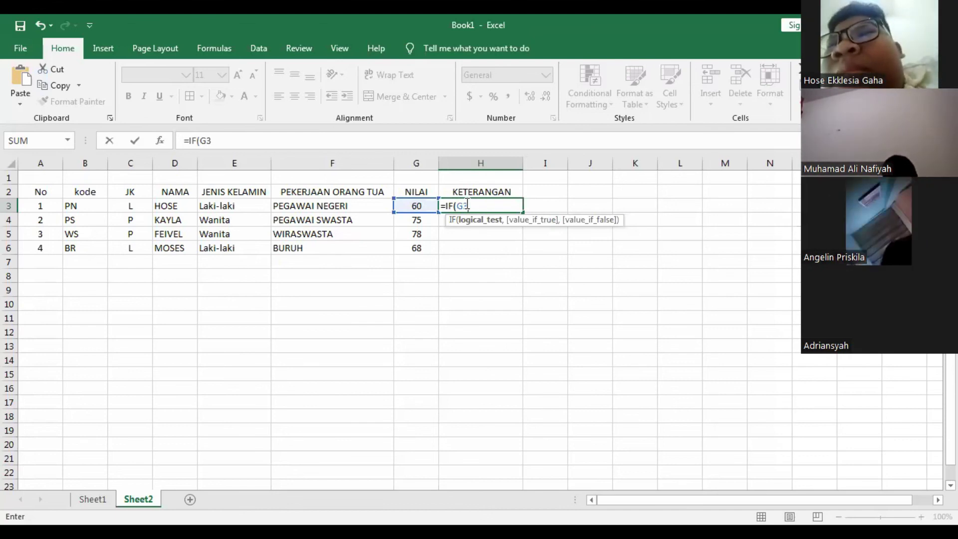
type(">")
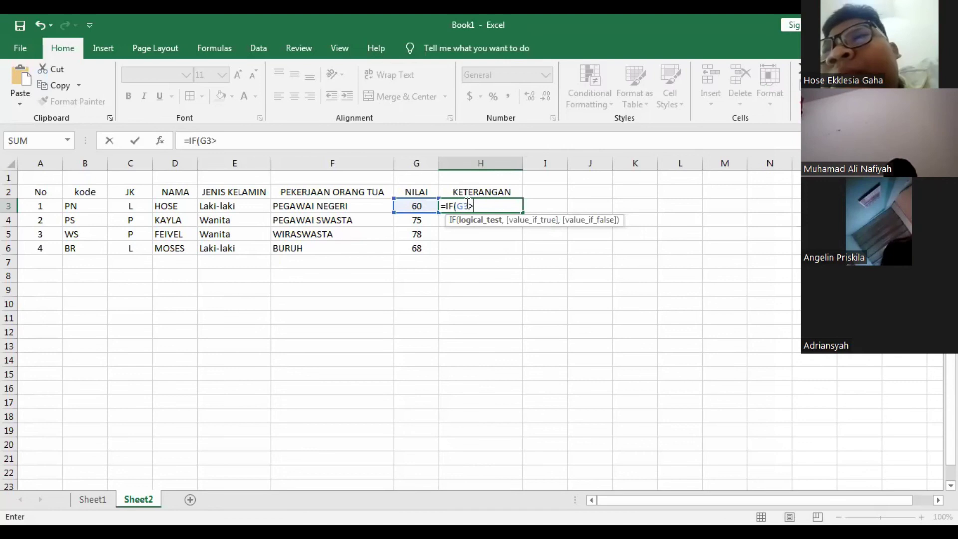
type("6")
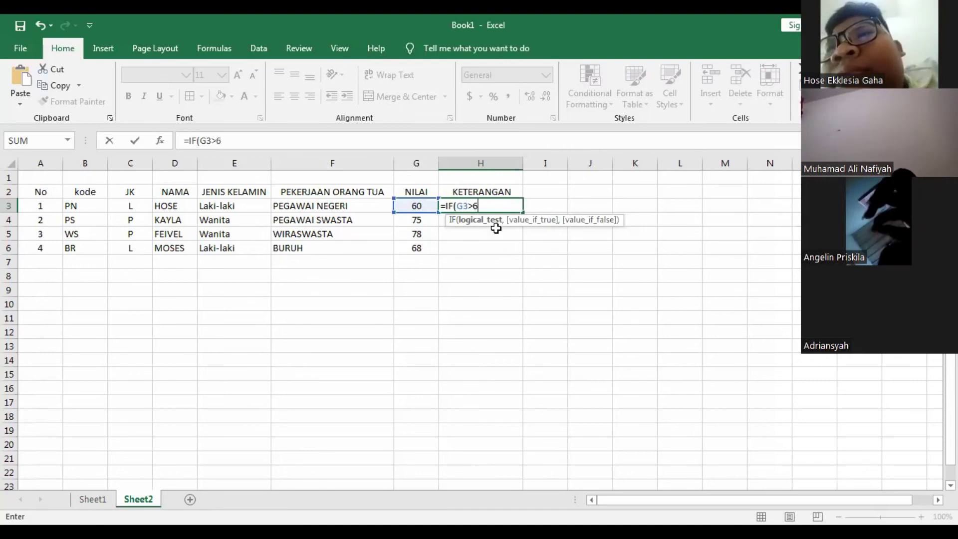
type("5")
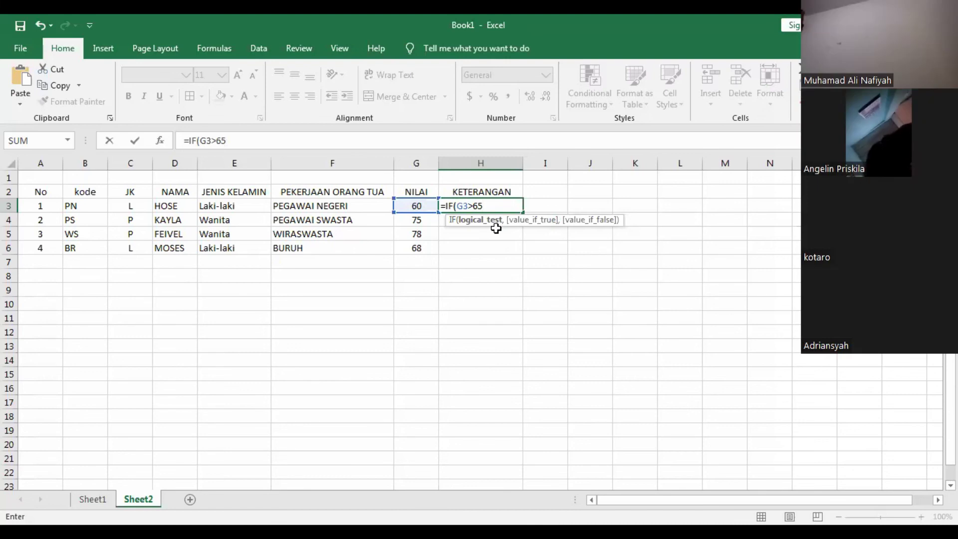
type(",")
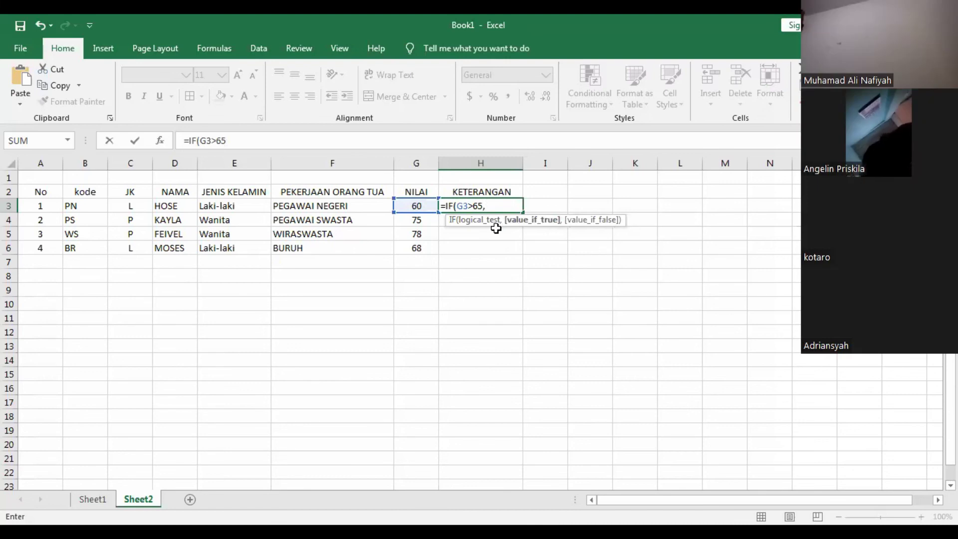
Complete the H3 formula to return "LULUS" when the test is true and "TIDAK LULUS" otherwise
type("\"")
type("LULUS")
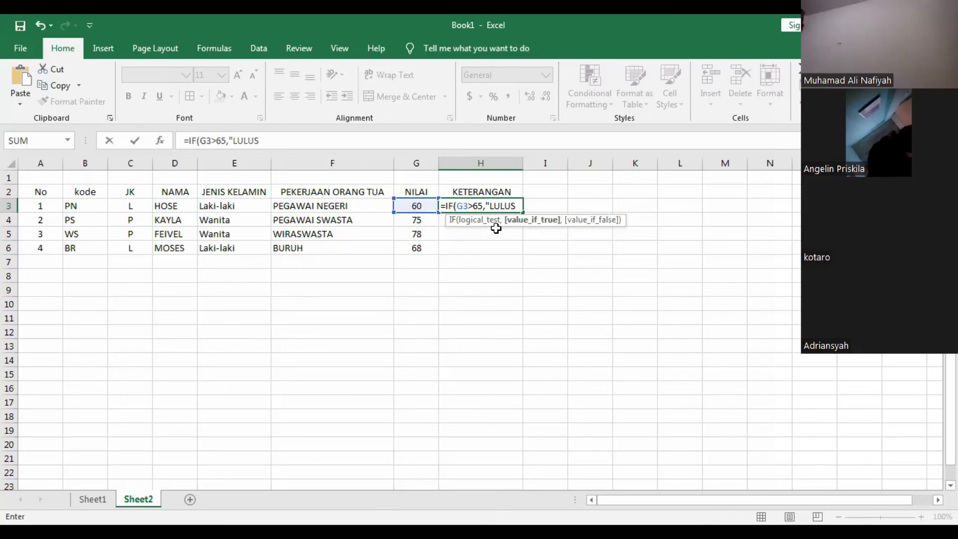
type("\"")
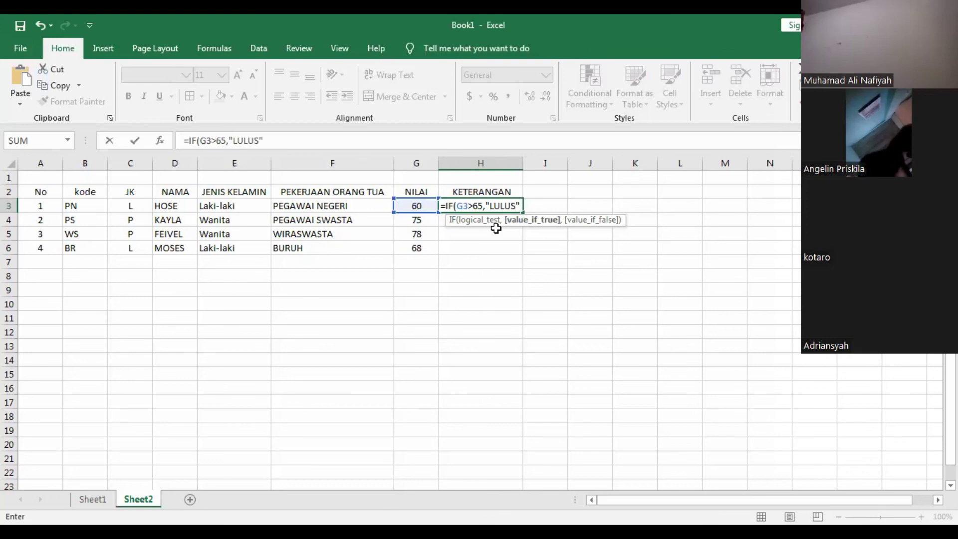
type(",")
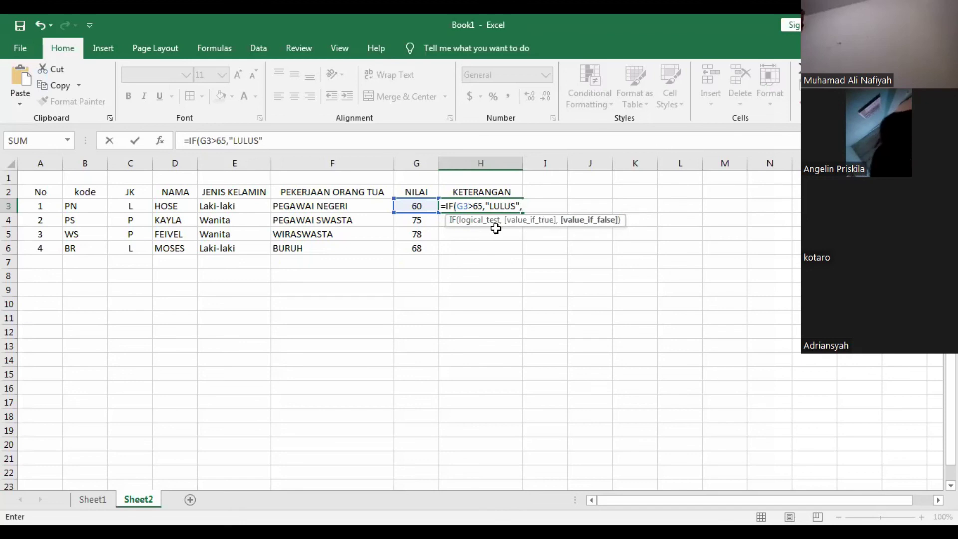
type("\"")
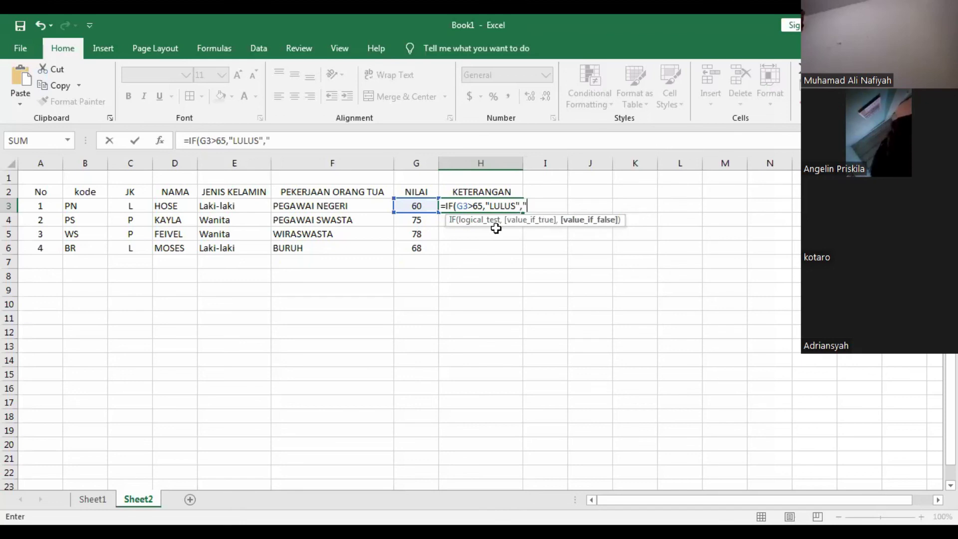
type("TIDAL")
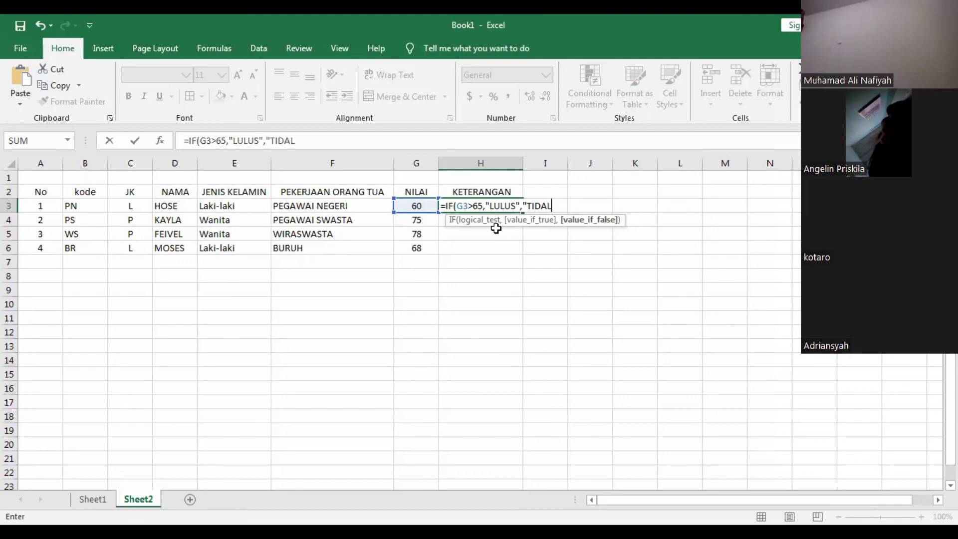
key("BackSpace")
type("K LULUS")
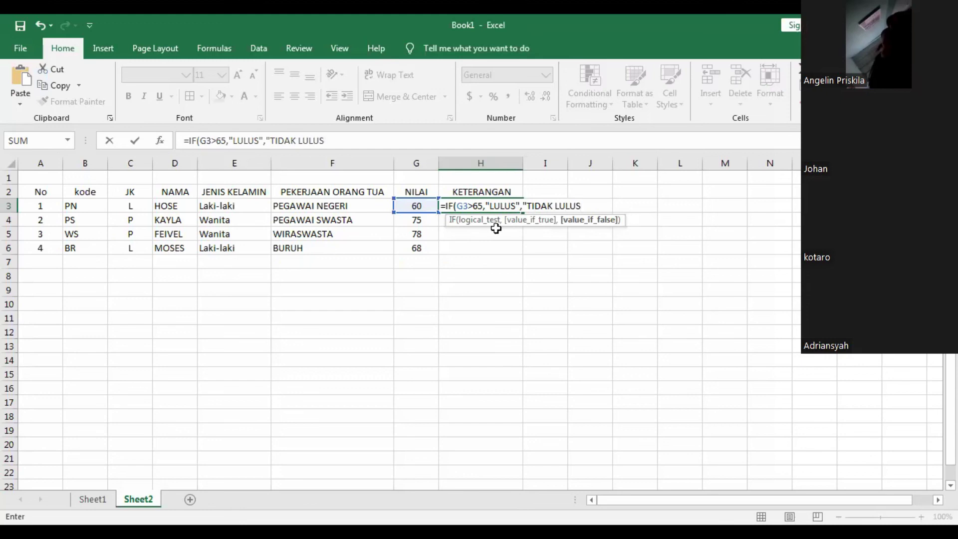
type("\")")
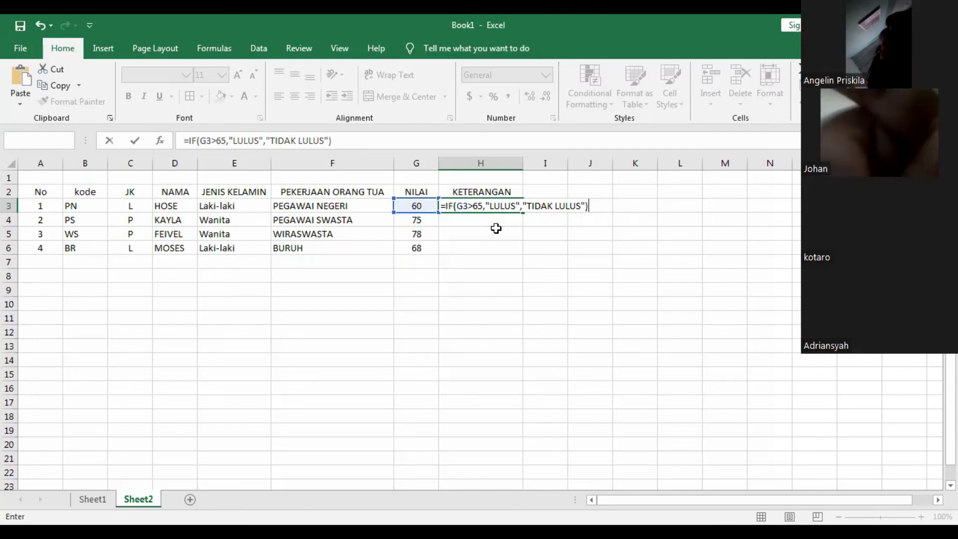
key("Return")
Fill the KETERANGAN formula from H3 down through H6 and check it in H3
left_click(492, 205)
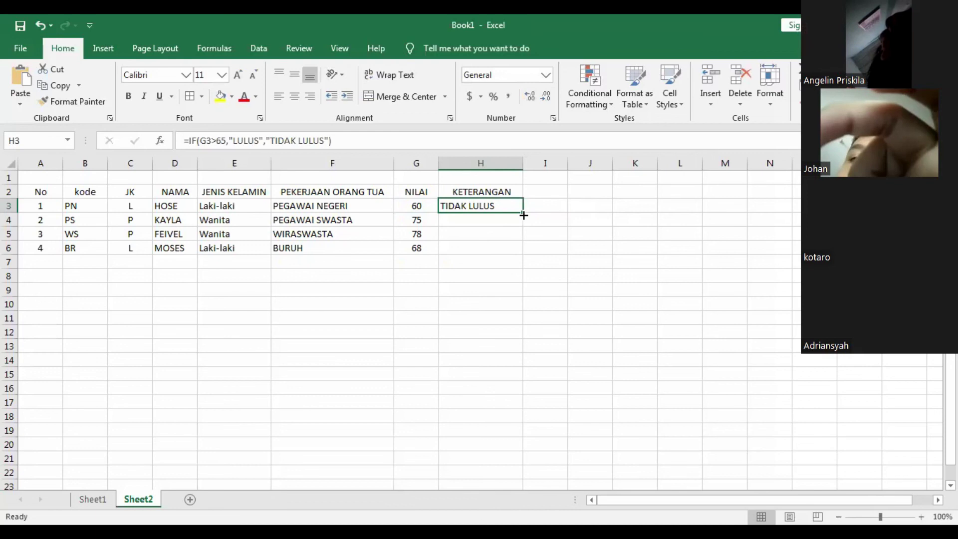
left_click_drag(522, 212, 523, 252)
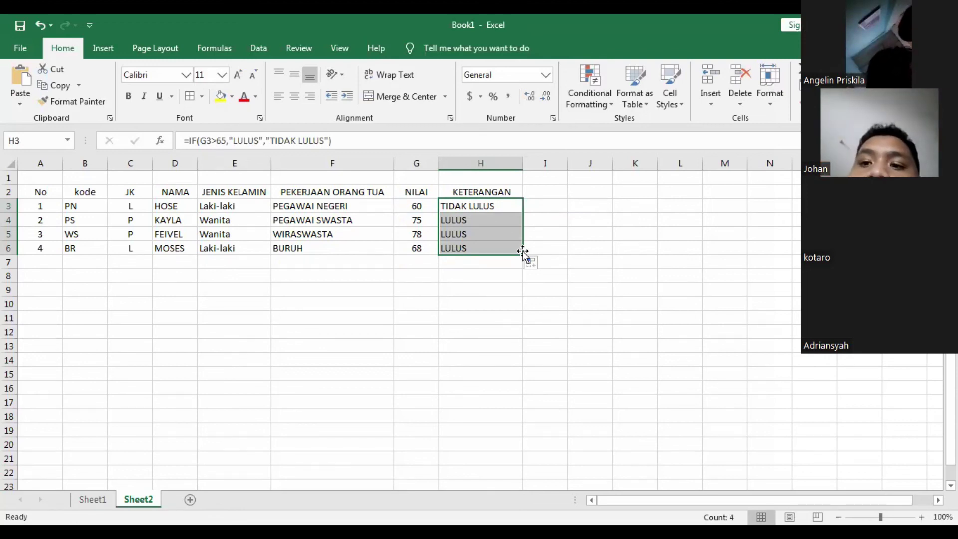
left_click(570, 273)
left_click(490, 208)
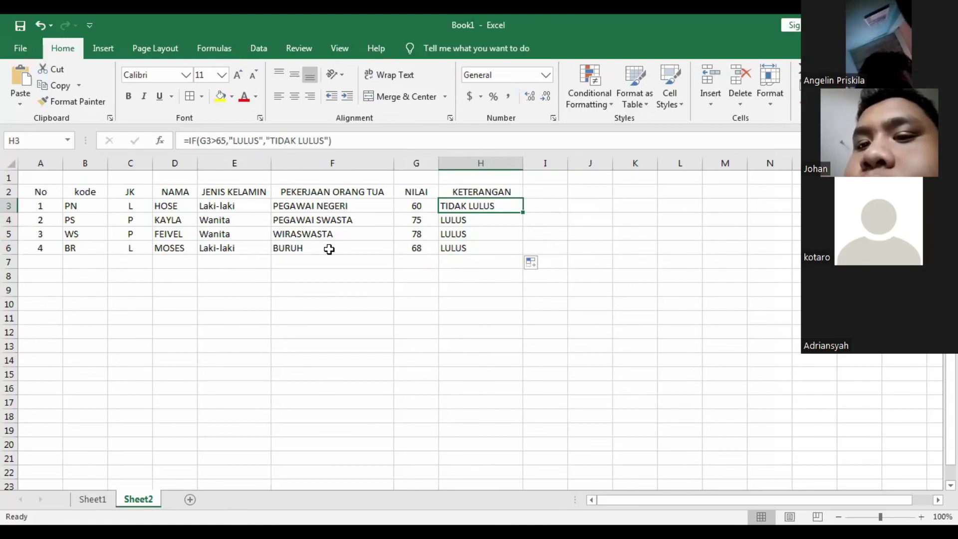
left_click(542, 210)
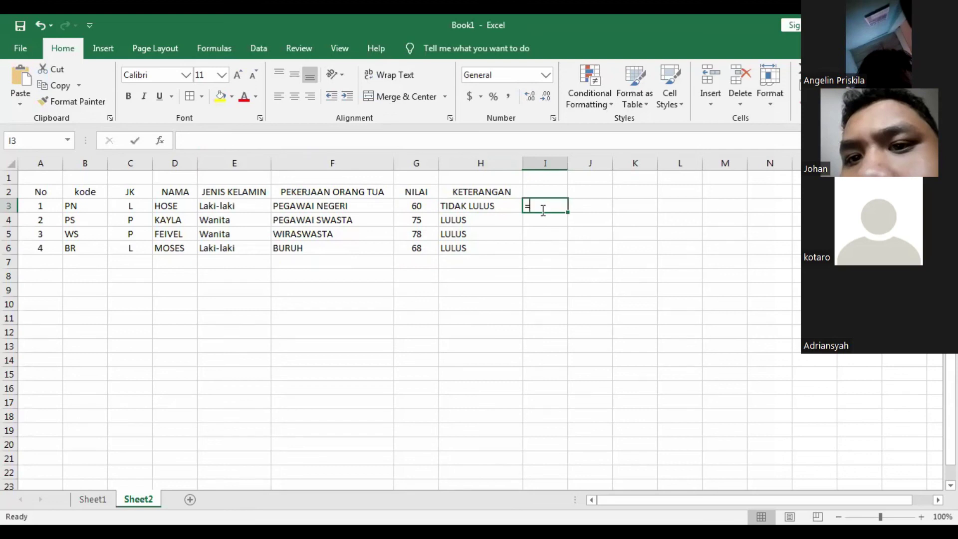
type("=IF")
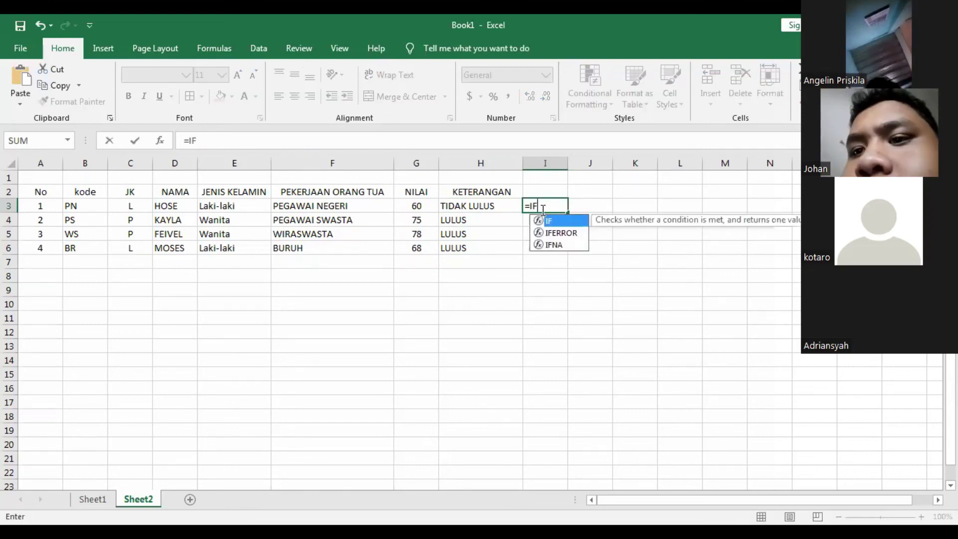
type("(")
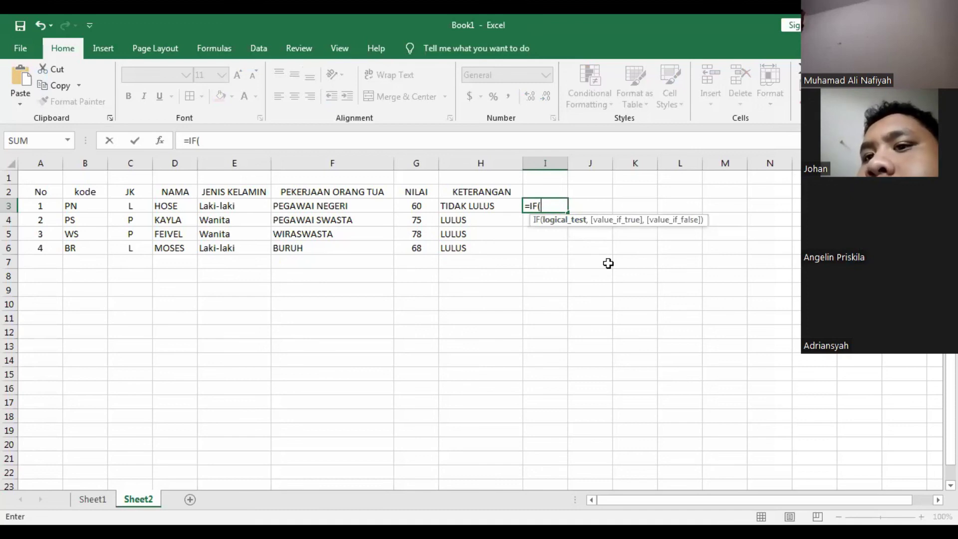
key("BackSpace")
key("BackSpace")
key("BackSpace")
key("BackSpace")
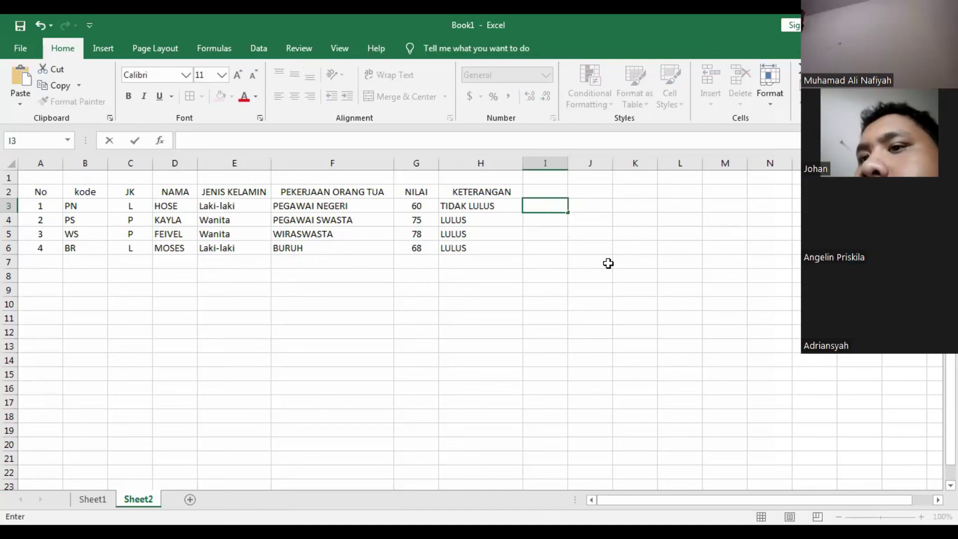
left_click(613, 270)
Apply borders to the whole student table in A2:H6
left_click_drag(42, 193, 484, 247)
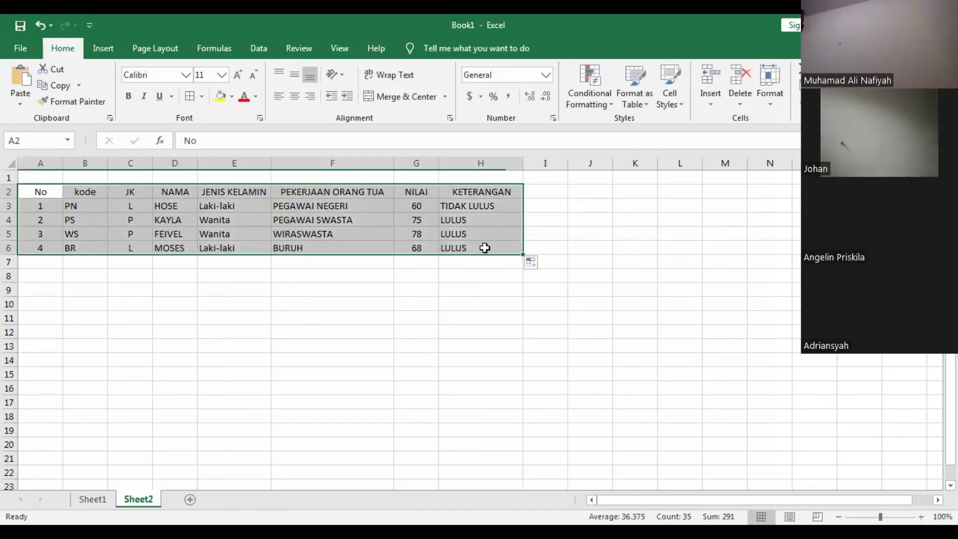
left_click(193, 99)
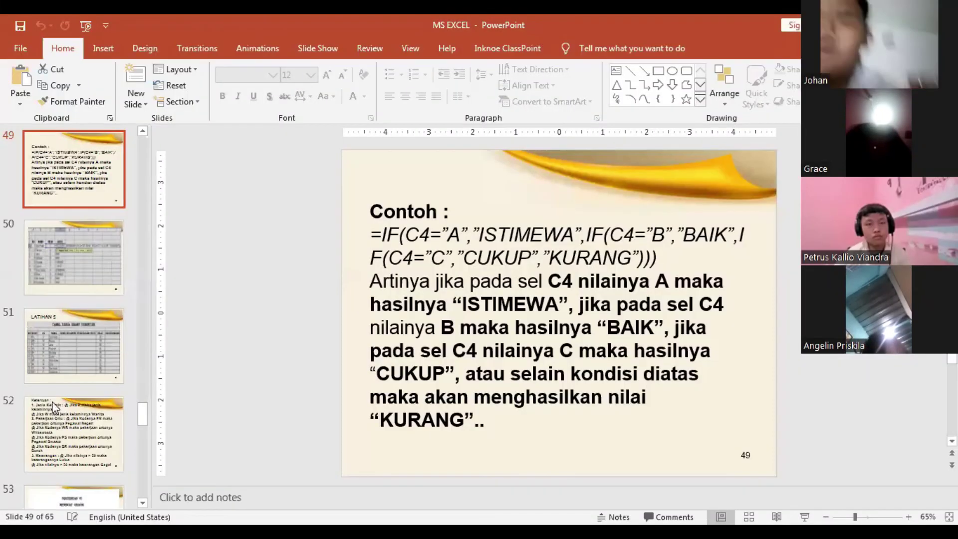
Switch to the MS EXCEL presentation in PowerPoint and show slide 51, the LATIHAN 5 exercise table, in the slide show
left_click(50, 366)
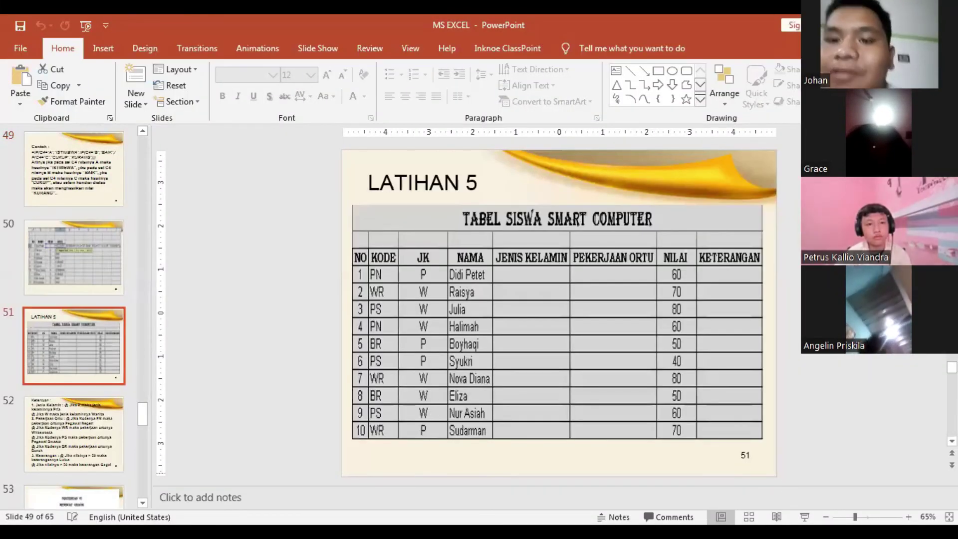
key("Left")
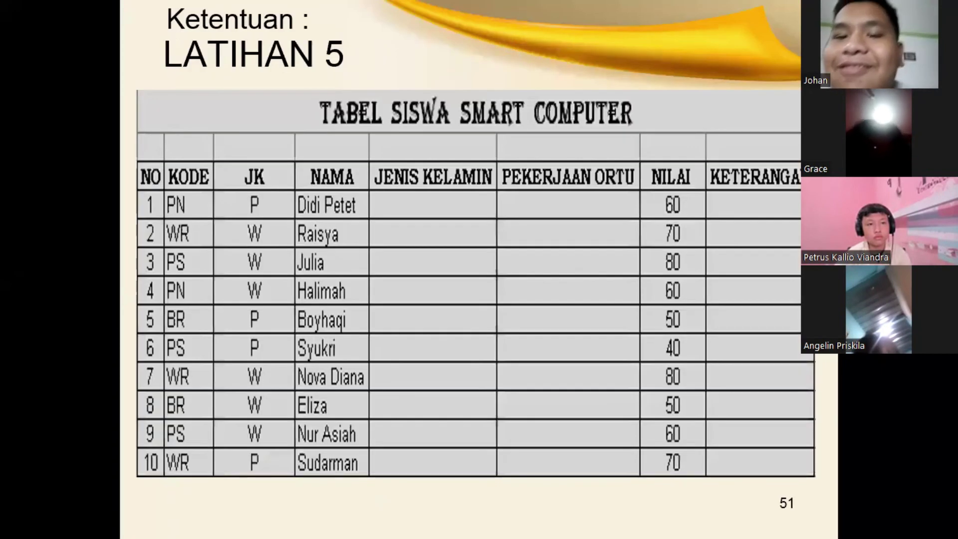